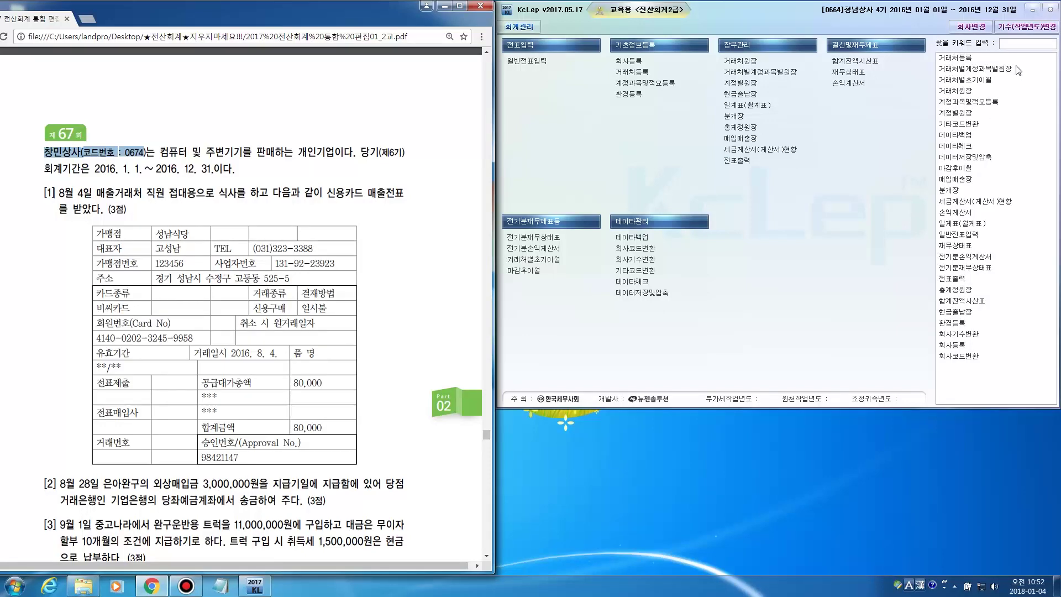
Step: Switch to company 창민상사 (0674) and open 일반전표입력 for January to December 2016 in an enlarged window
click(971, 27)
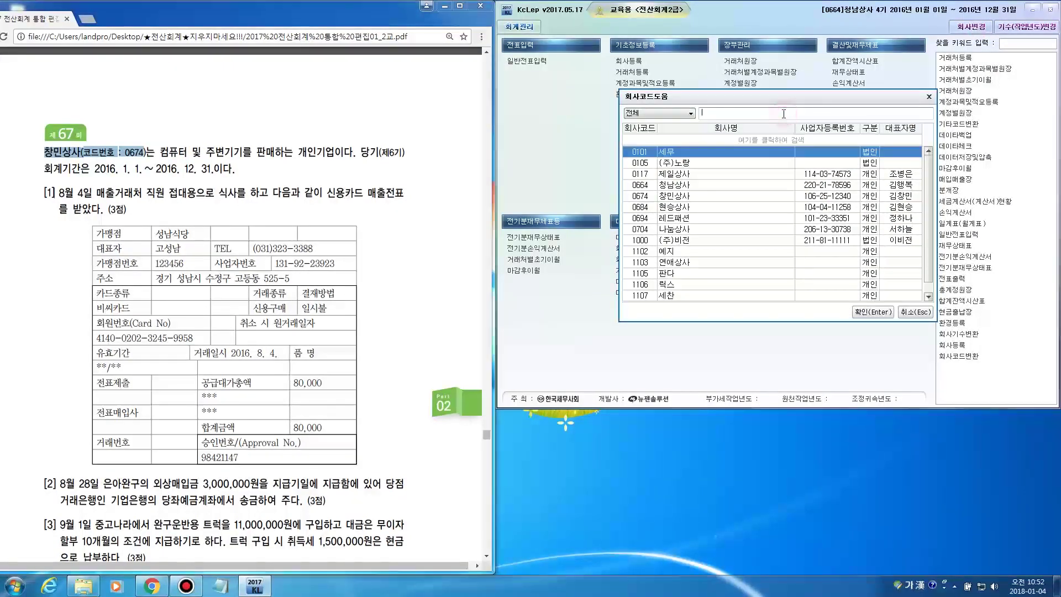
text(창민)
key(Return)
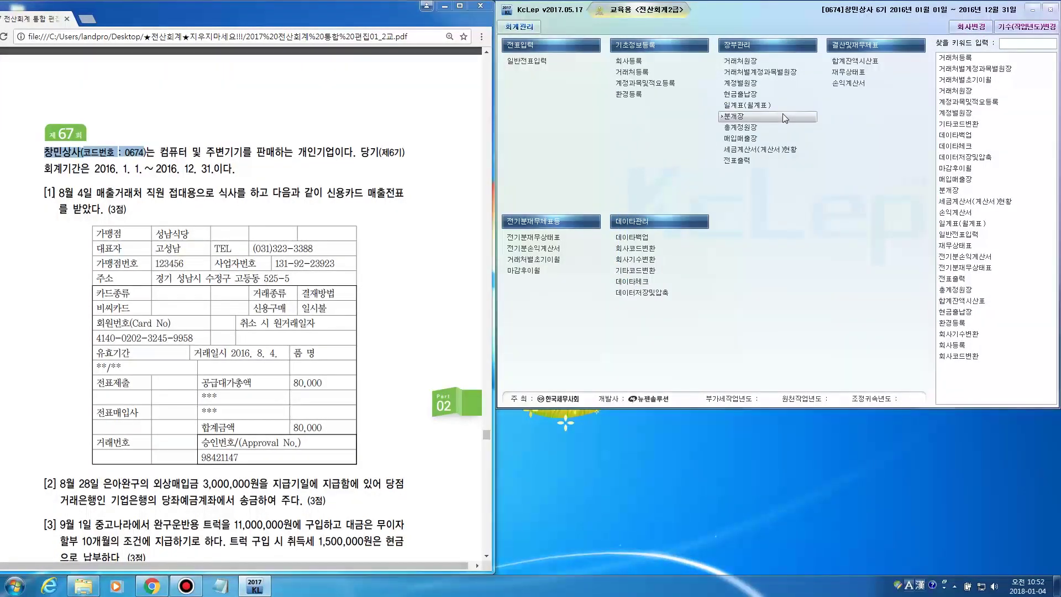
click(553, 65)
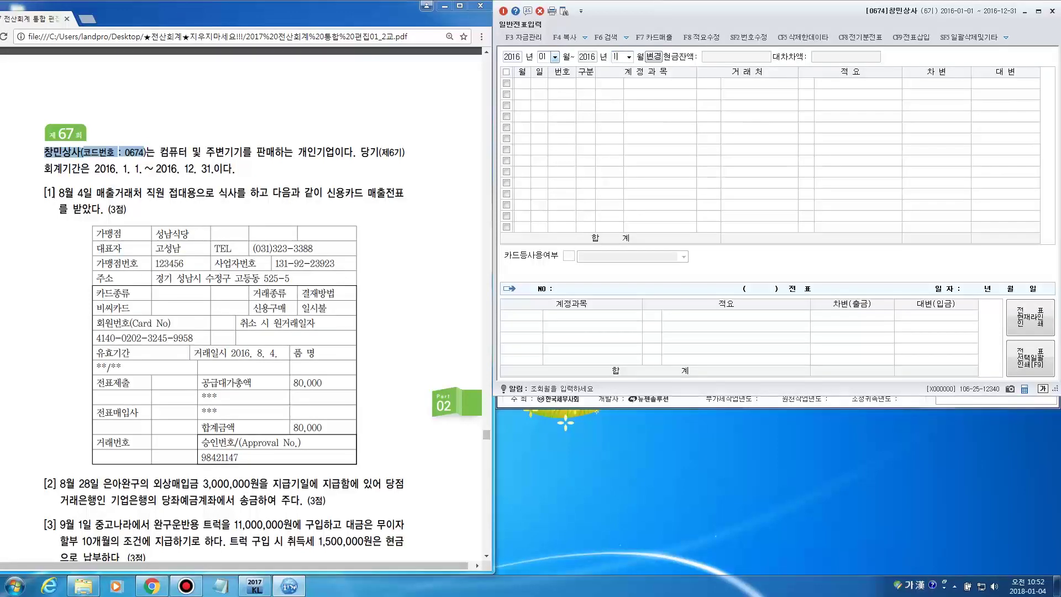
drag(722, 395, 709, 573)
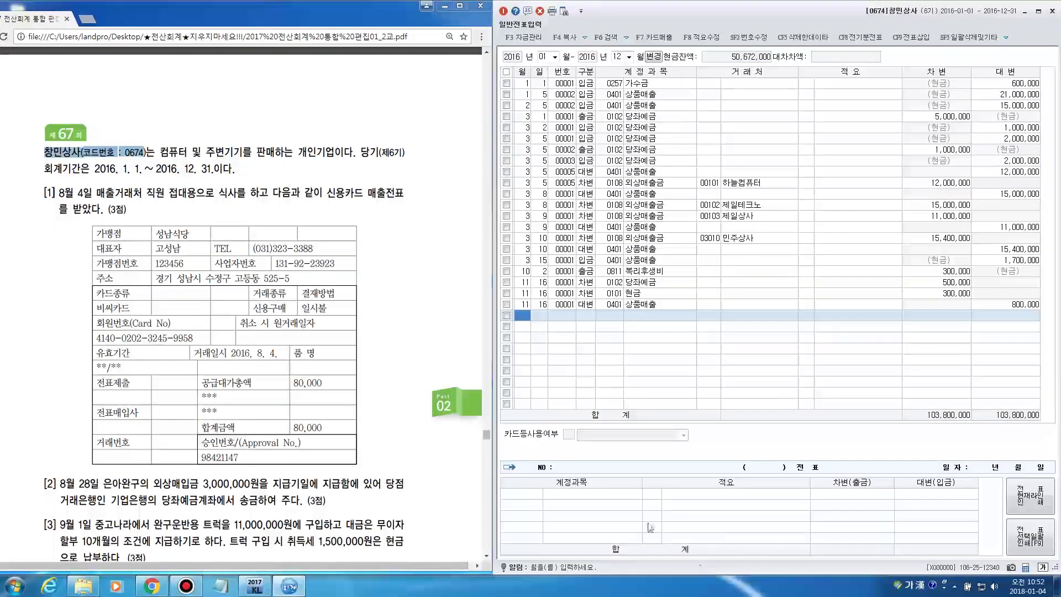
Step: Examine exercise [1] in the PDF: the August 4 entertainment meal and the credit card slip's merchant and total amount
click(418, 338)
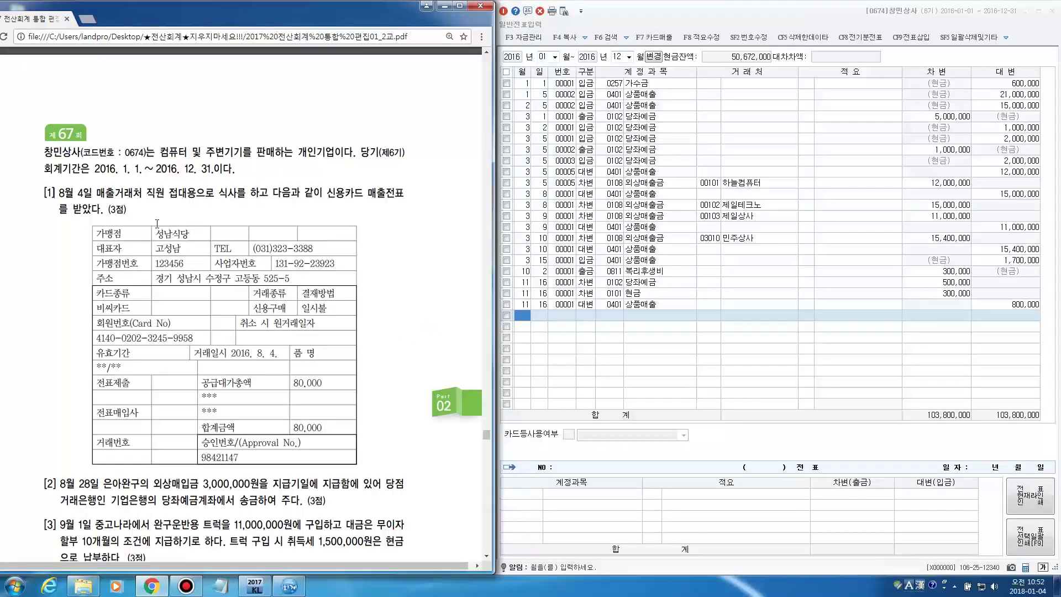
scroll(156, 222, down, 1)
drag(57, 138, 236, 139)
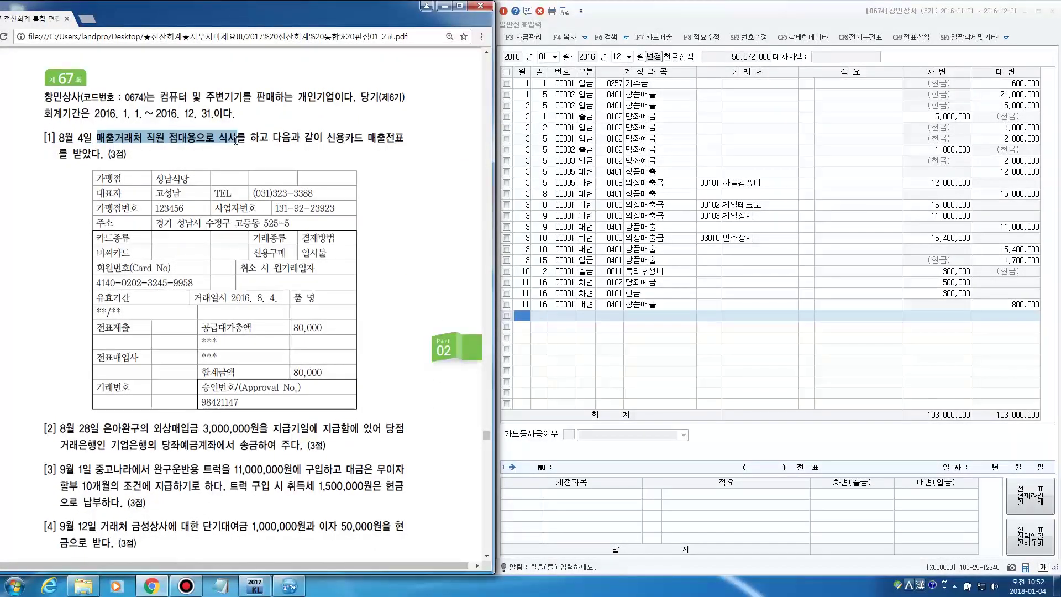
drag(326, 138, 404, 139)
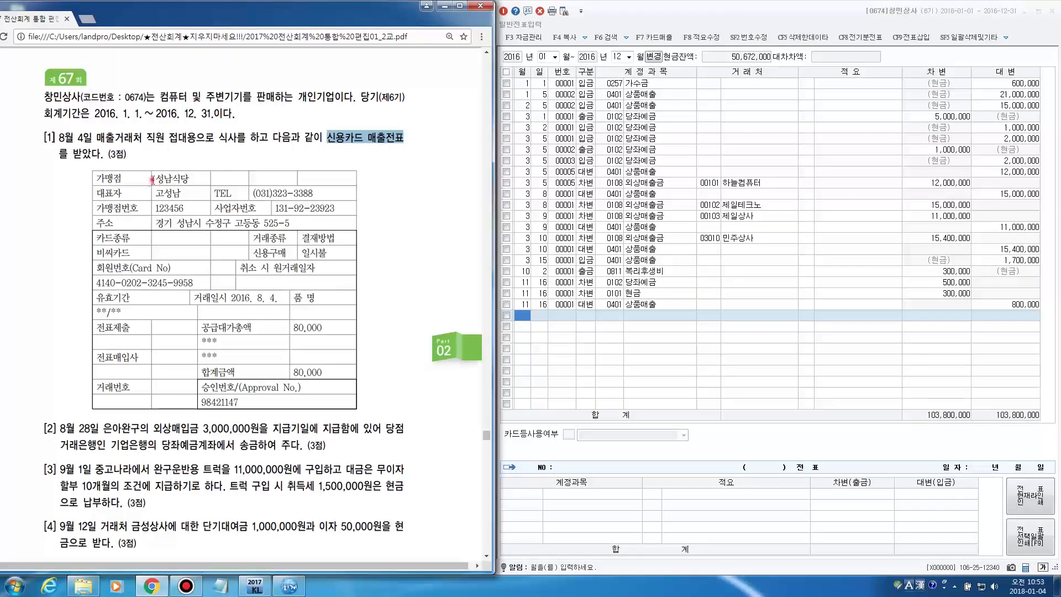
drag(153, 179, 191, 180)
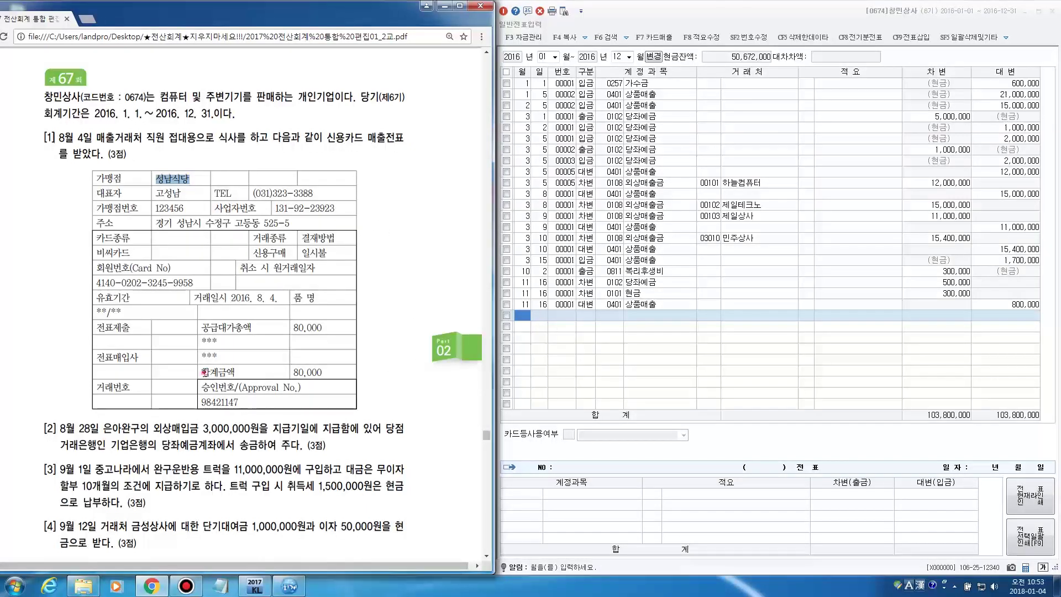
drag(200, 369, 324, 371)
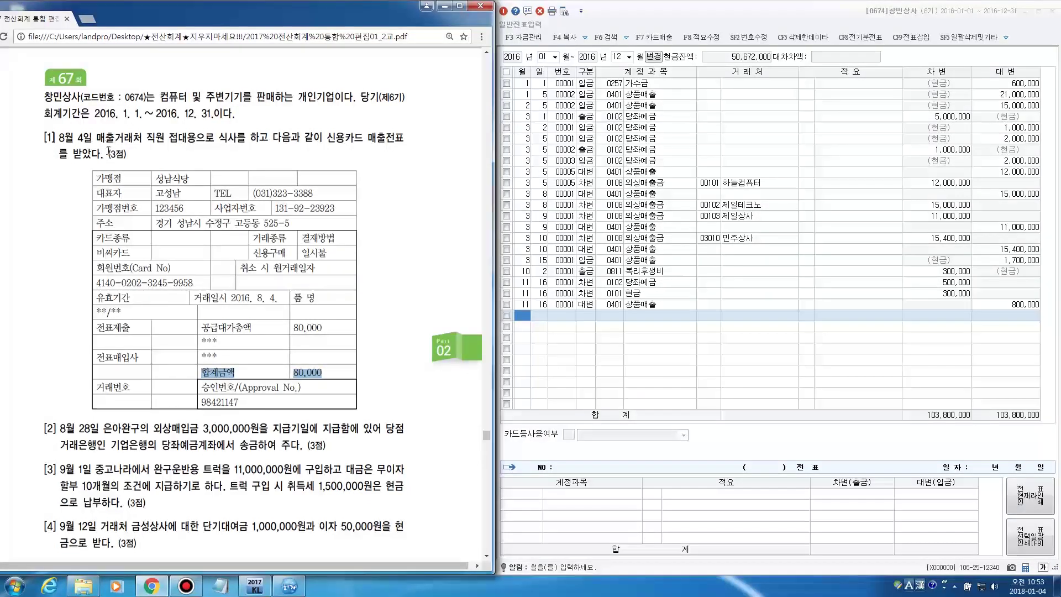
drag(95, 139, 231, 142)
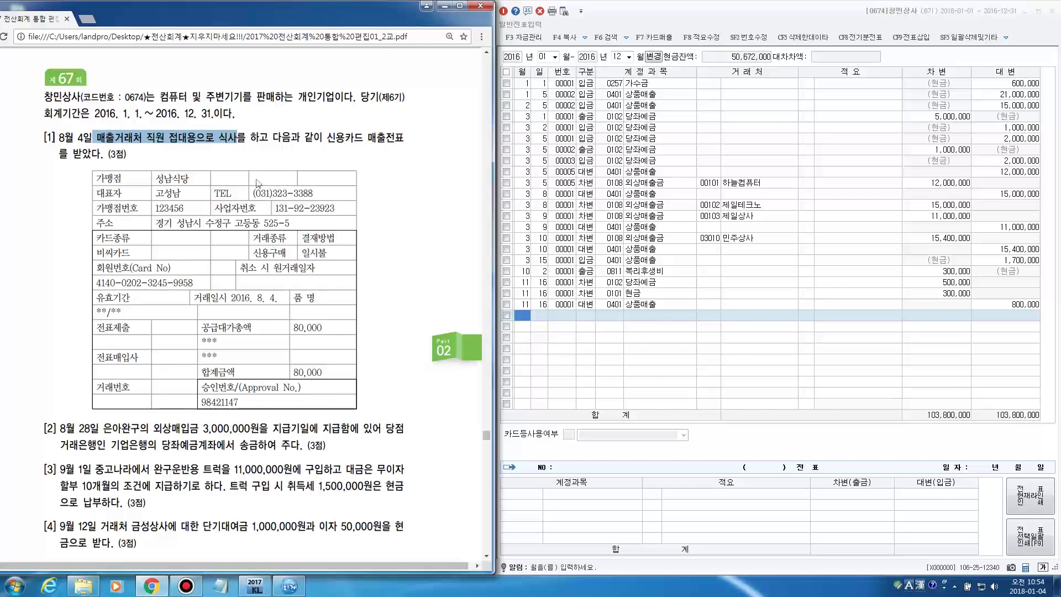
drag(170, 137, 186, 137)
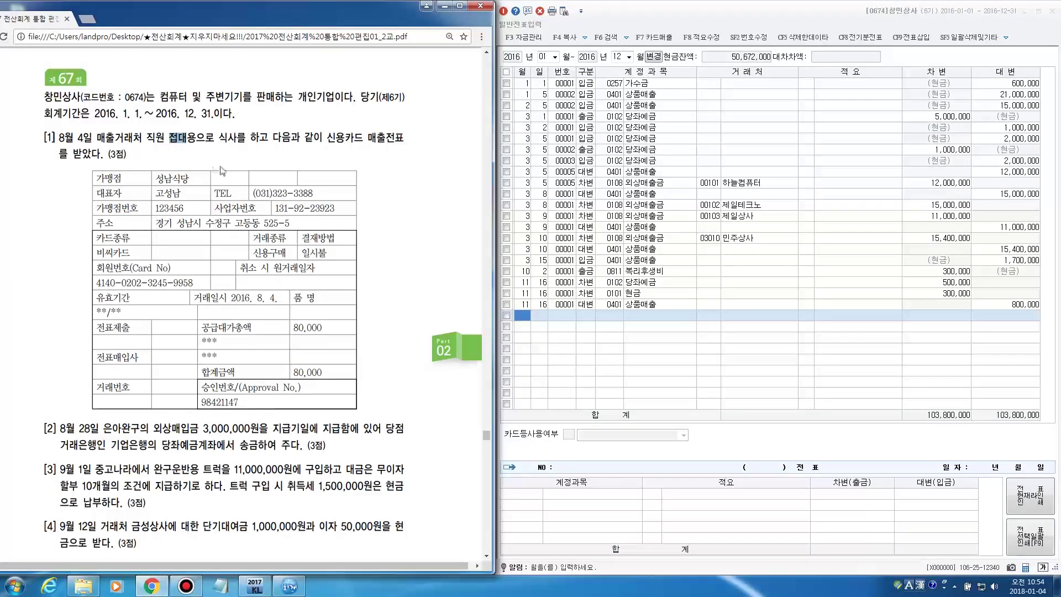
Step: Start a 차변 (debit) voucher line dated August 4 in the first empty row
click(528, 327)
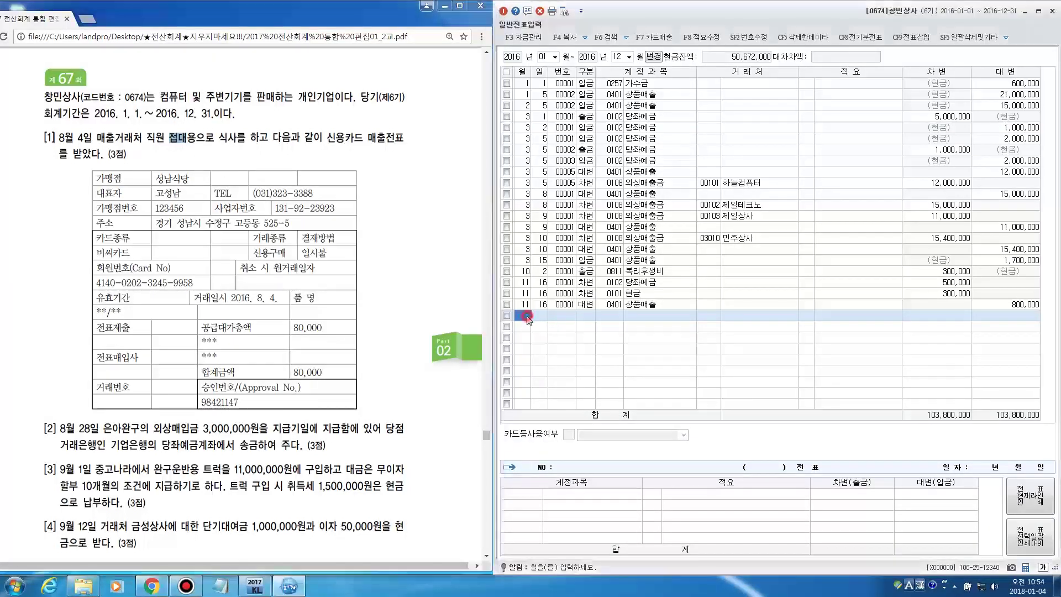
text(8)
key(Return)
text(4)
key(Return)
text(3)
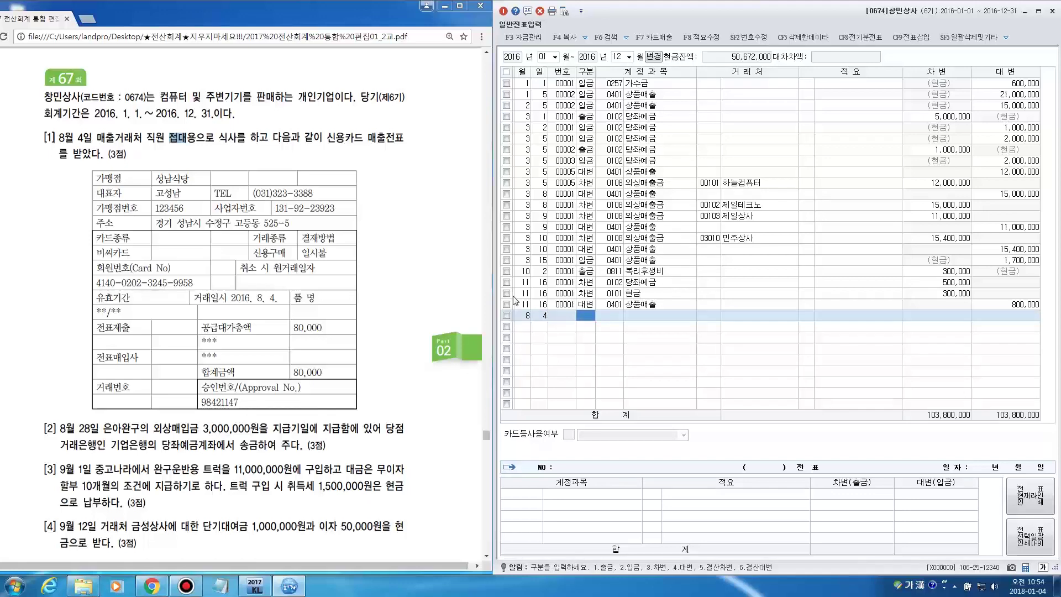
key(Return)
Step: Set the August 4 debit line's account to 0813 접대비 (판매관리비) with an amount of 80,000, leaving counterparty and memo empty
key(F2)
text(접대비)
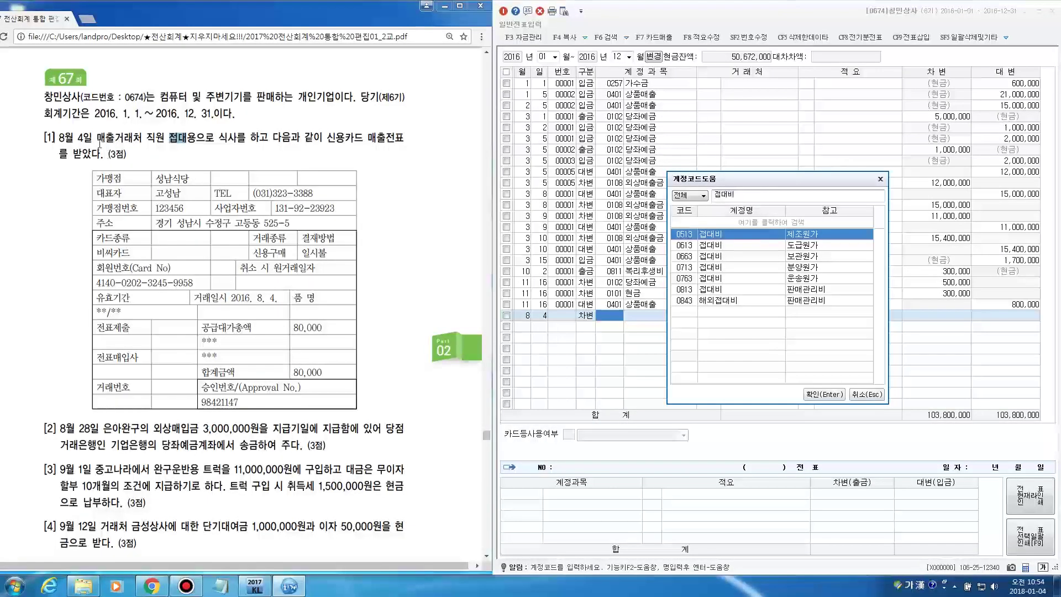
drag(97, 138, 140, 139)
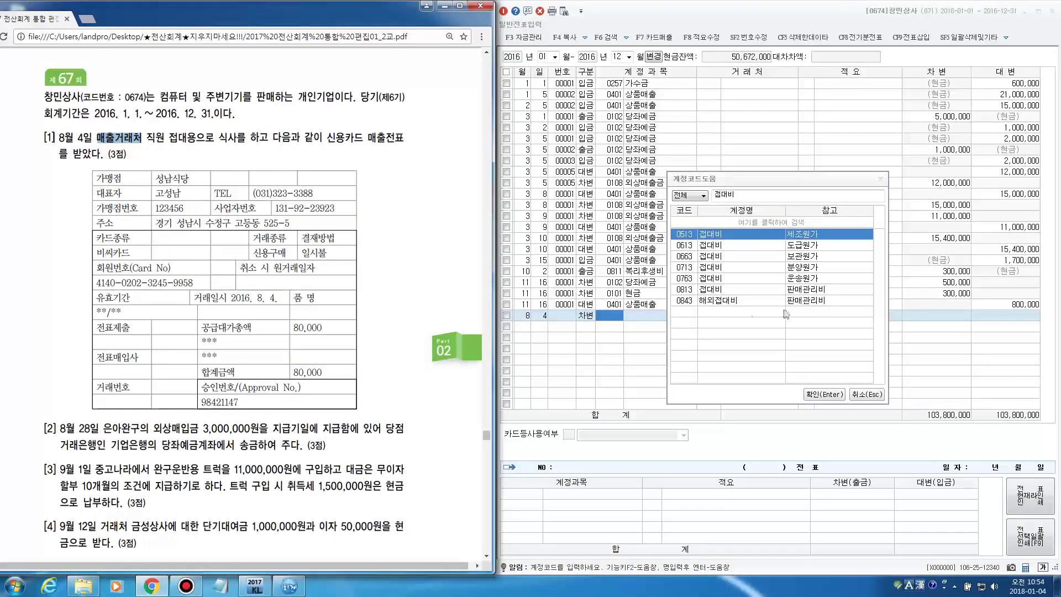
click(679, 289)
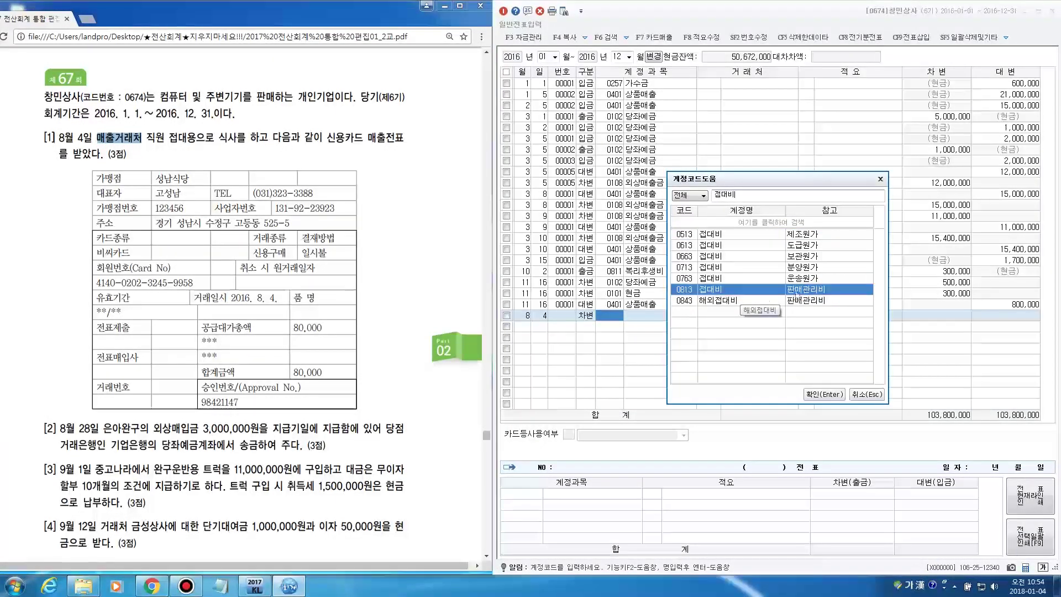
click(824, 394)
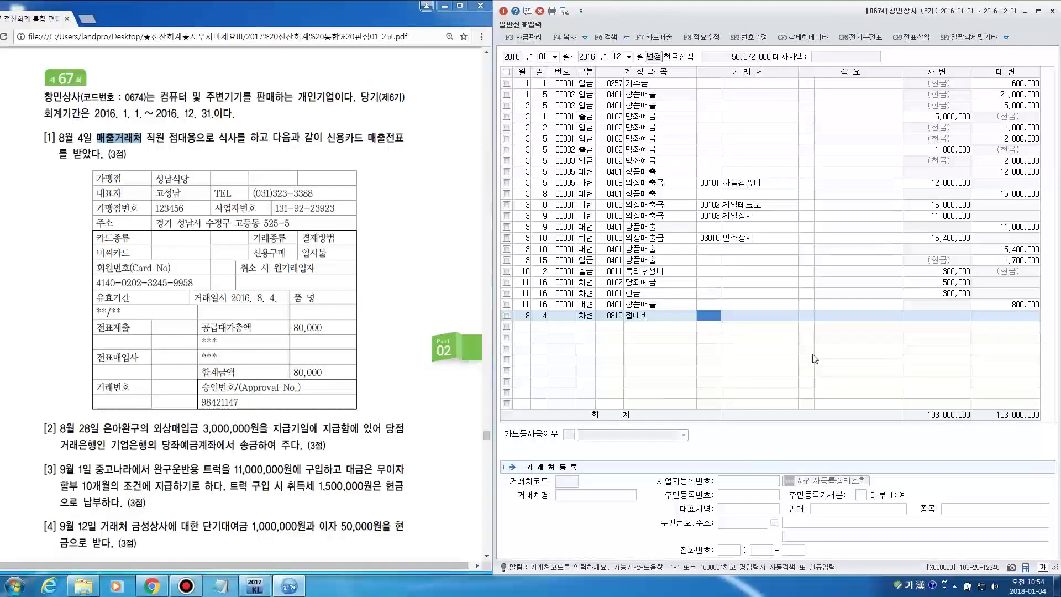
key(Return)
key(Return)
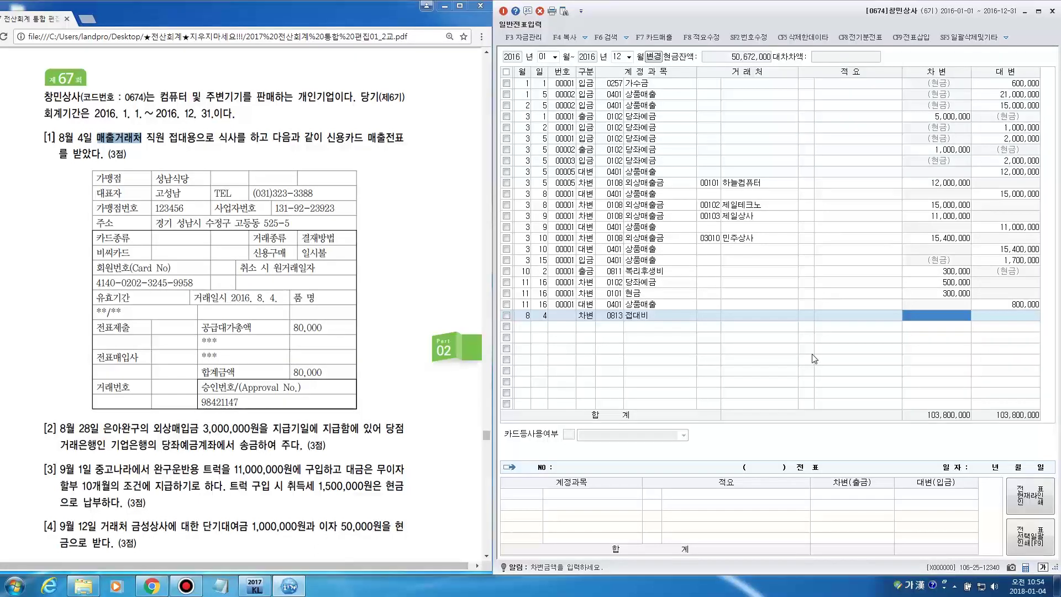
text(800000)
key(Return)
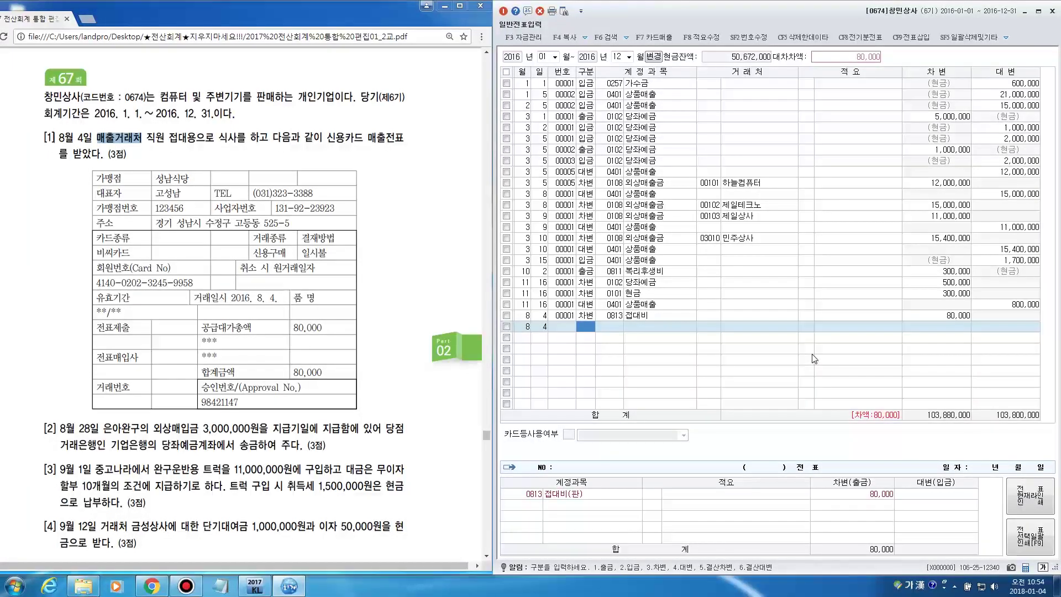
Step: Add a 대변 (credit) line to the August 4 voucher with account 0253 미지급금
key(4)
key(F2)
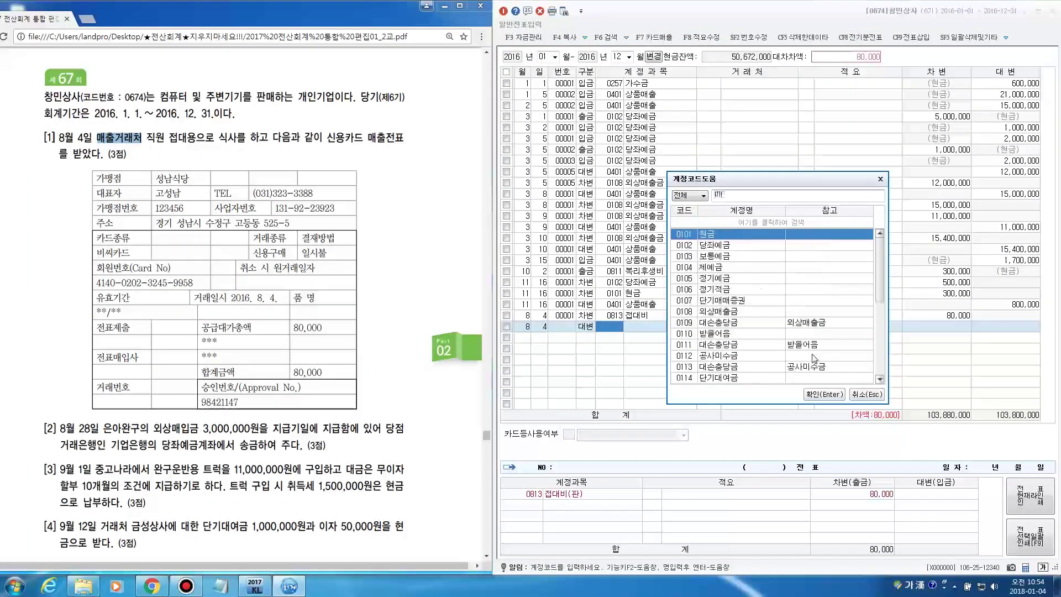
text(미지급금)
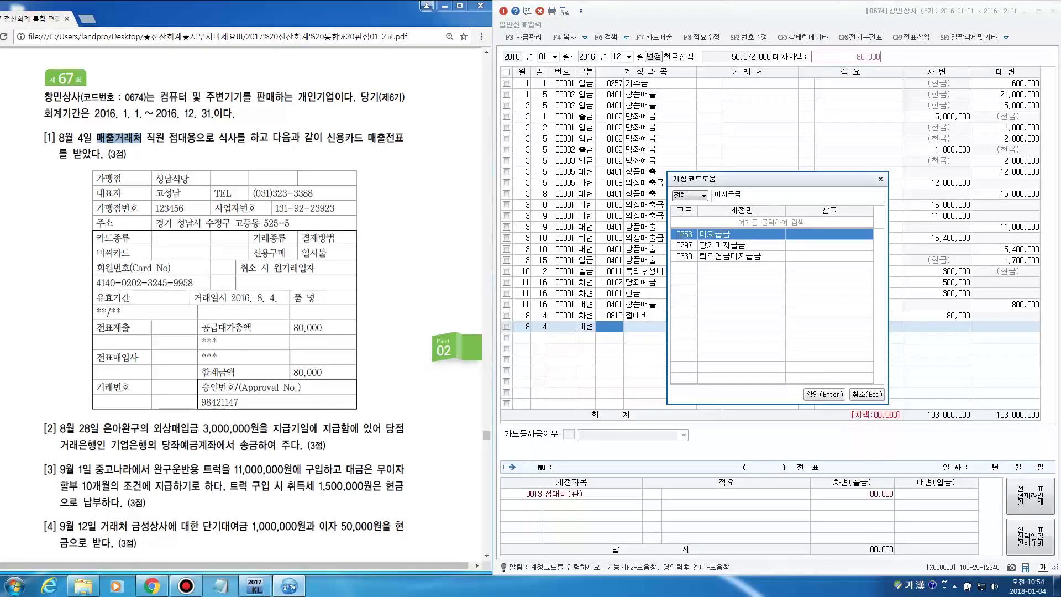
key(Return)
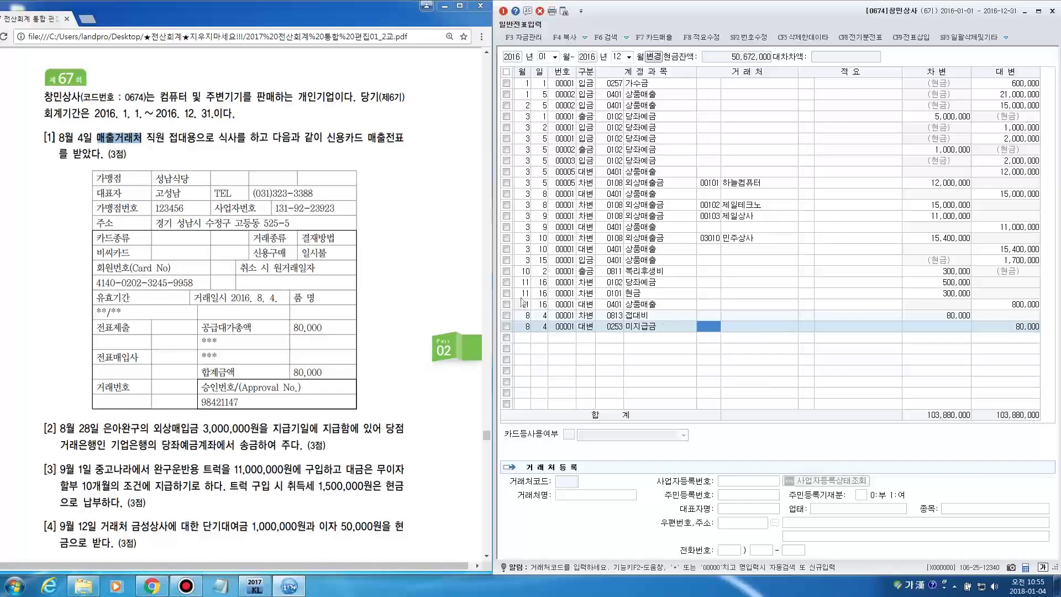
Step: Compare the merchant and the card company on exercise [1]'s card slip to determine the counterparty of the 미지급금
click(82, 230)
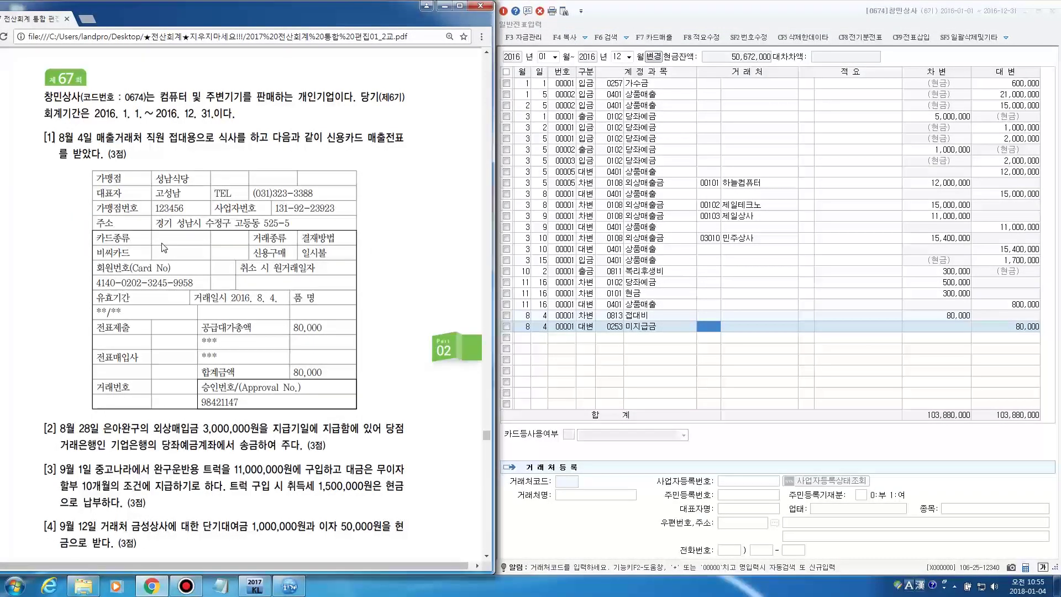
double_click(140, 252)
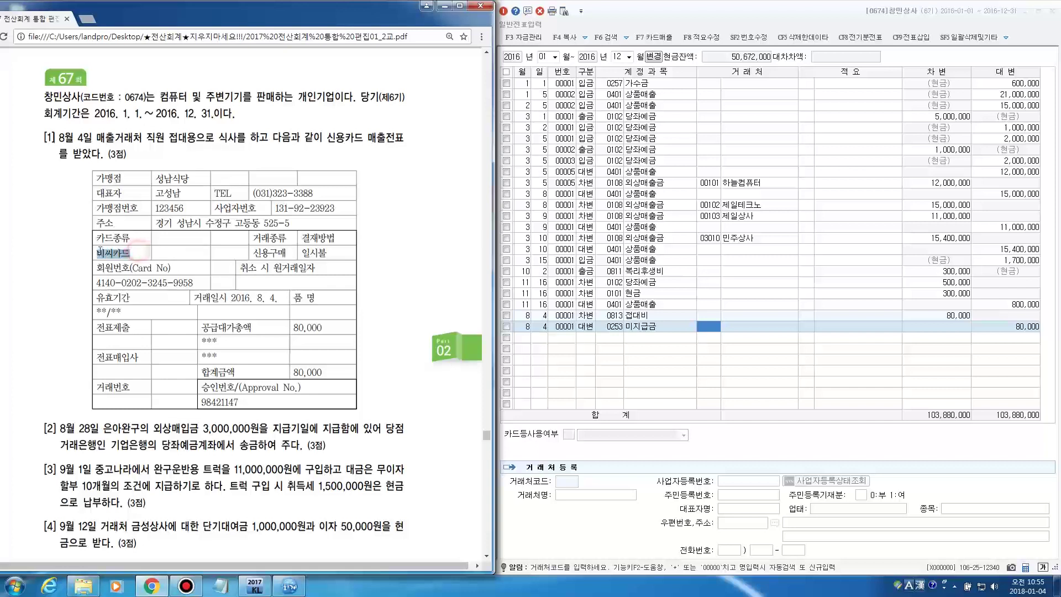
click(186, 180)
double_click(186, 180)
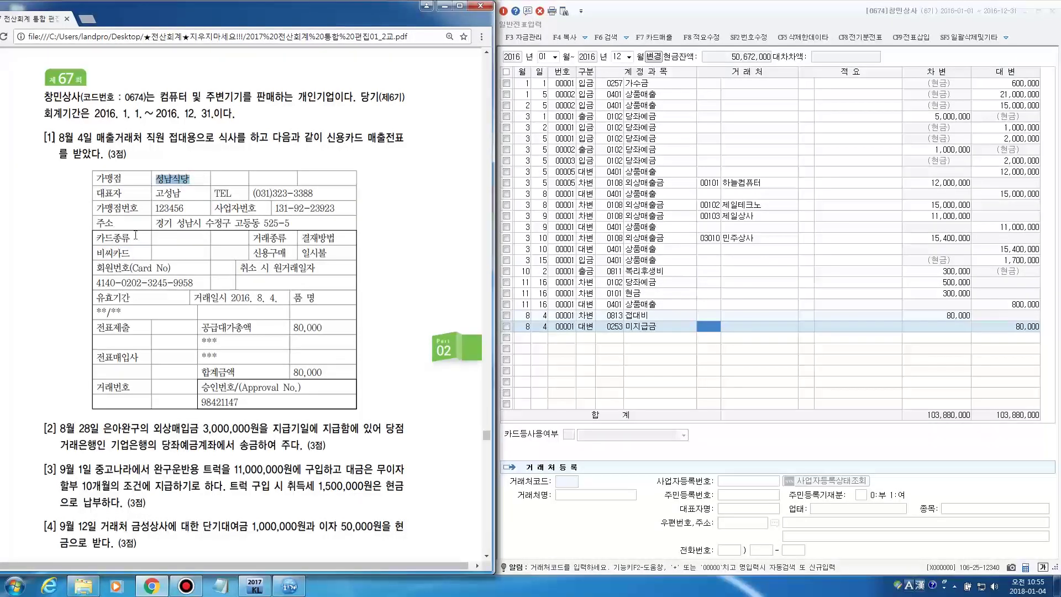
double_click(140, 252)
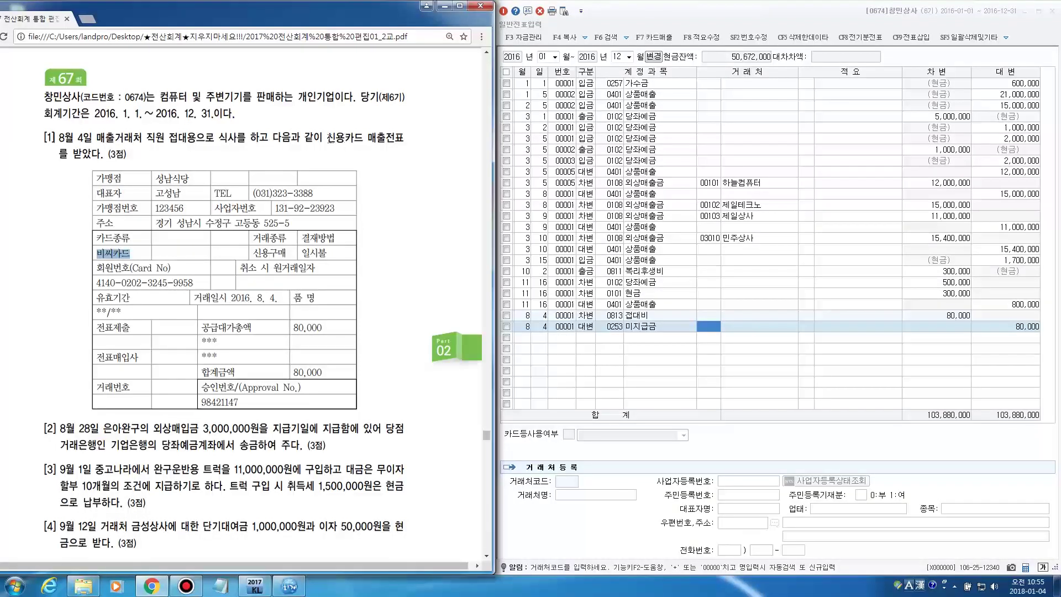
drag(327, 138, 362, 139)
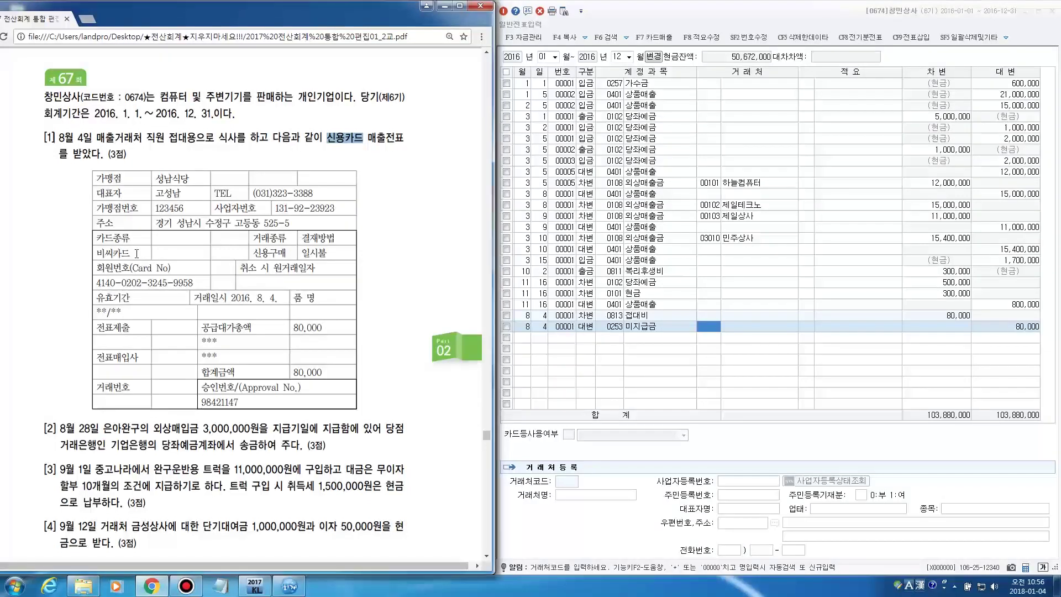
drag(96, 253, 131, 254)
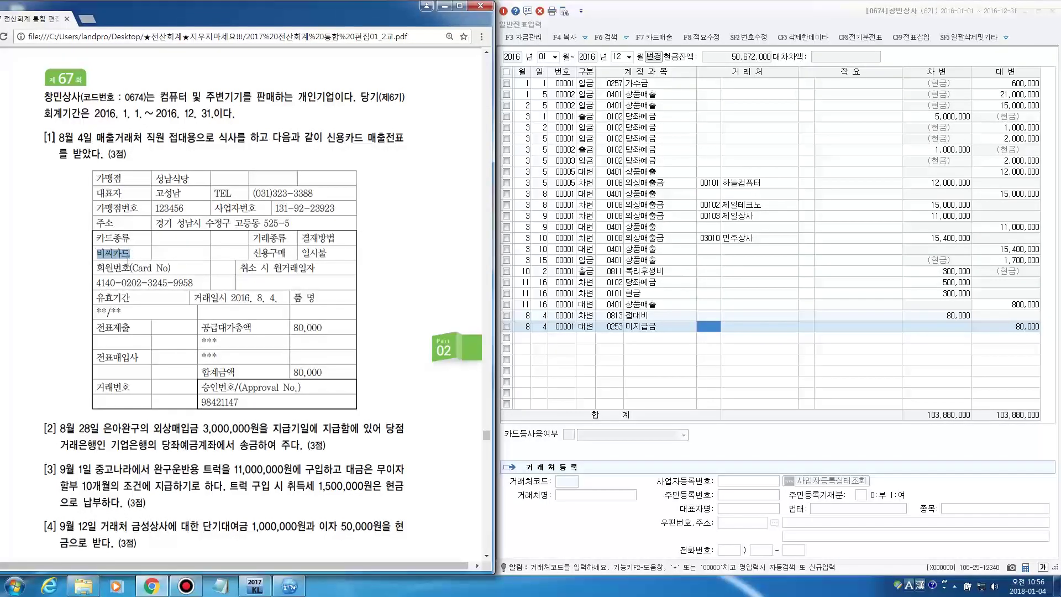
Step: Set the 미지급금 line's counterparty to 99600 비씨카드 and complete the line with 80,000 and no memo
click(715, 327)
key(F2)
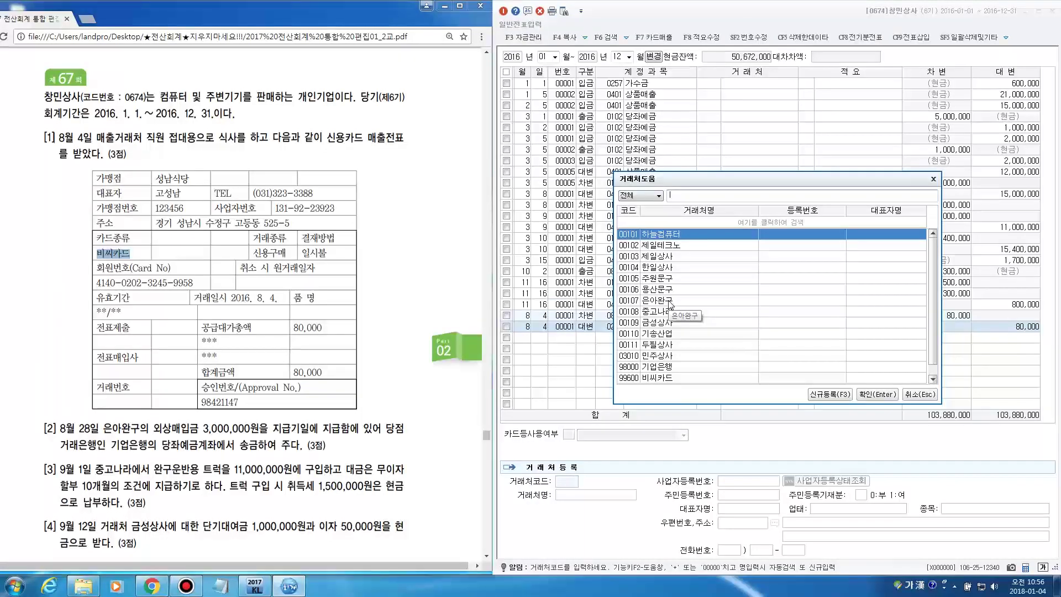
text(비씨)
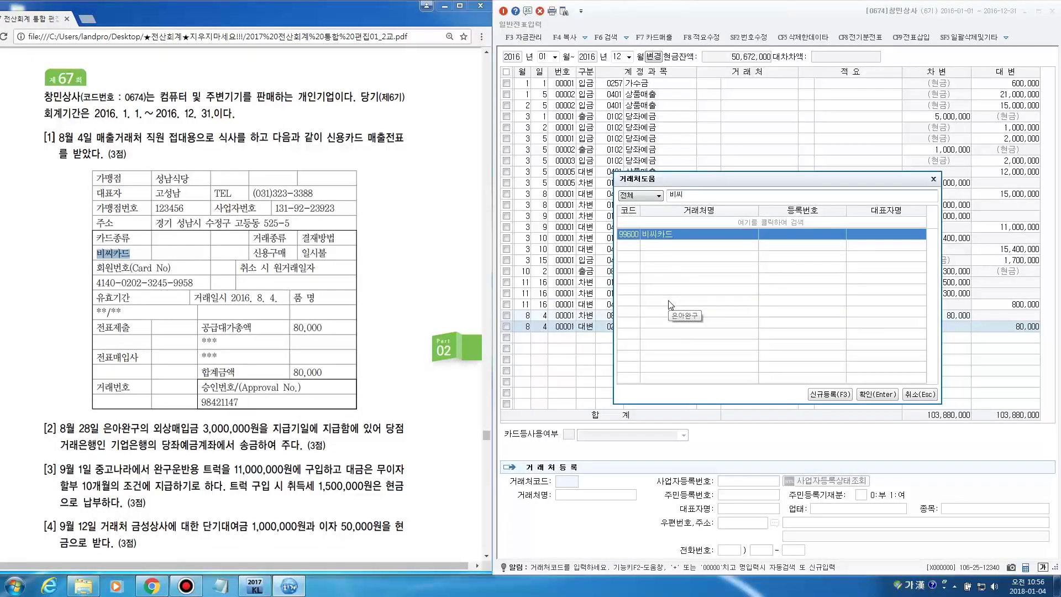
key(Return)
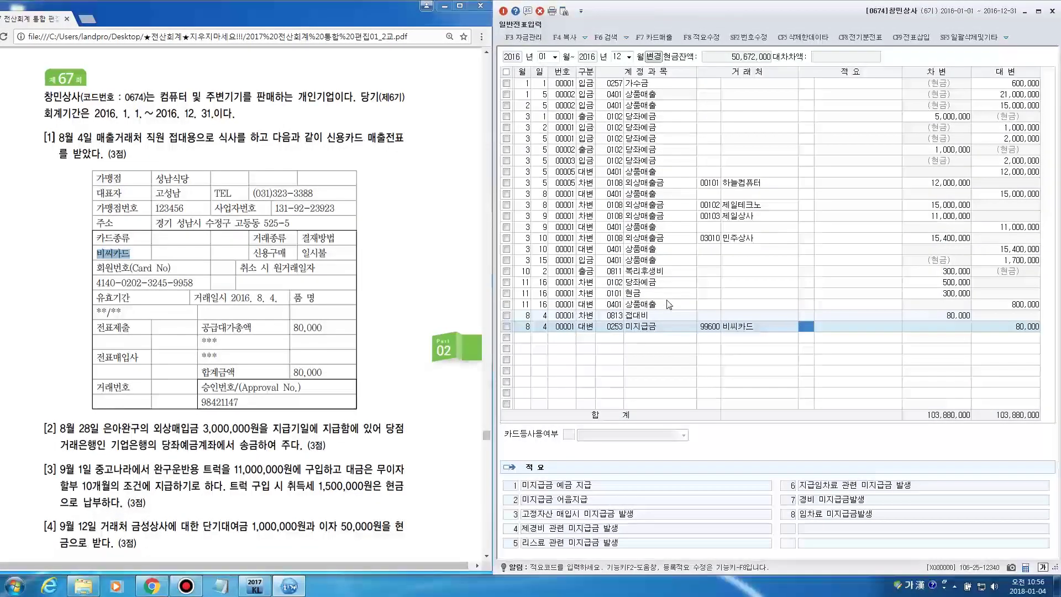
key(Return)
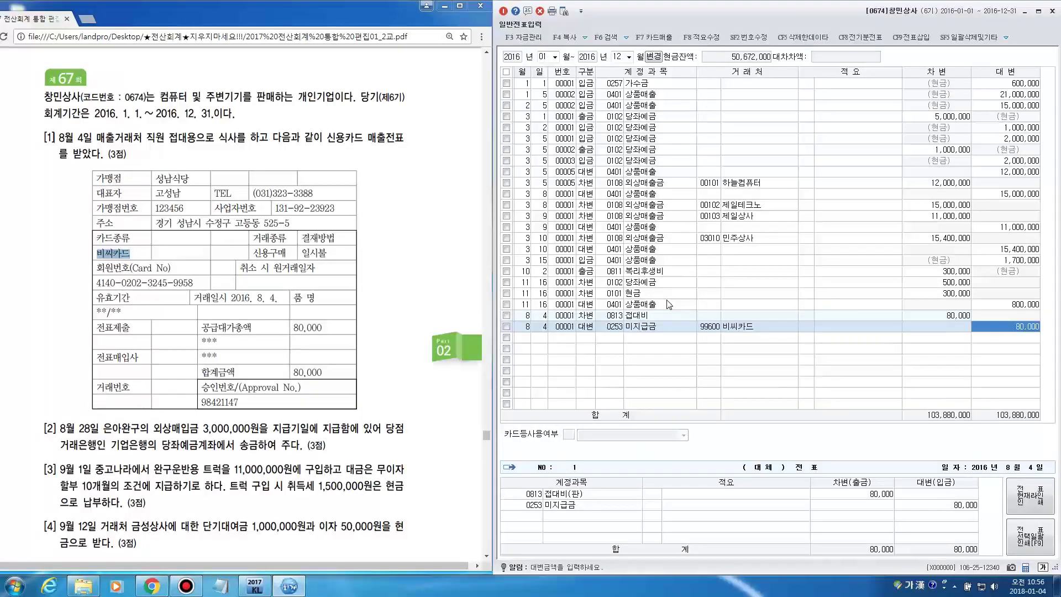
key(Return)
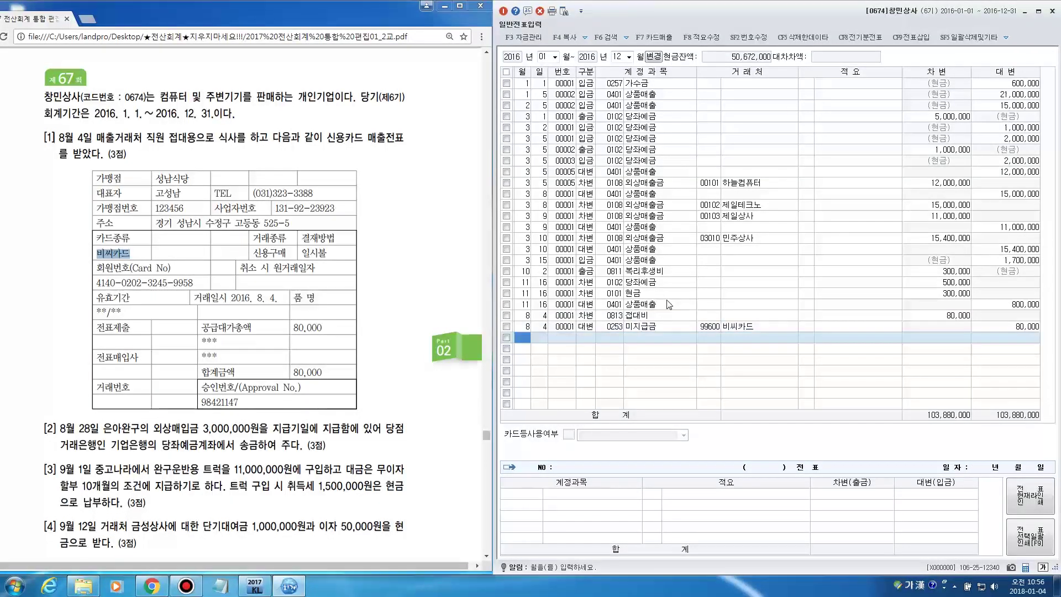
Step: Bring up exercise [2] in the PDF, the August 28 payment of the 외상매입금 to 은아완구
click(425, 310)
scroll(428, 310, down, 3)
scroll(430, 311, down, 2)
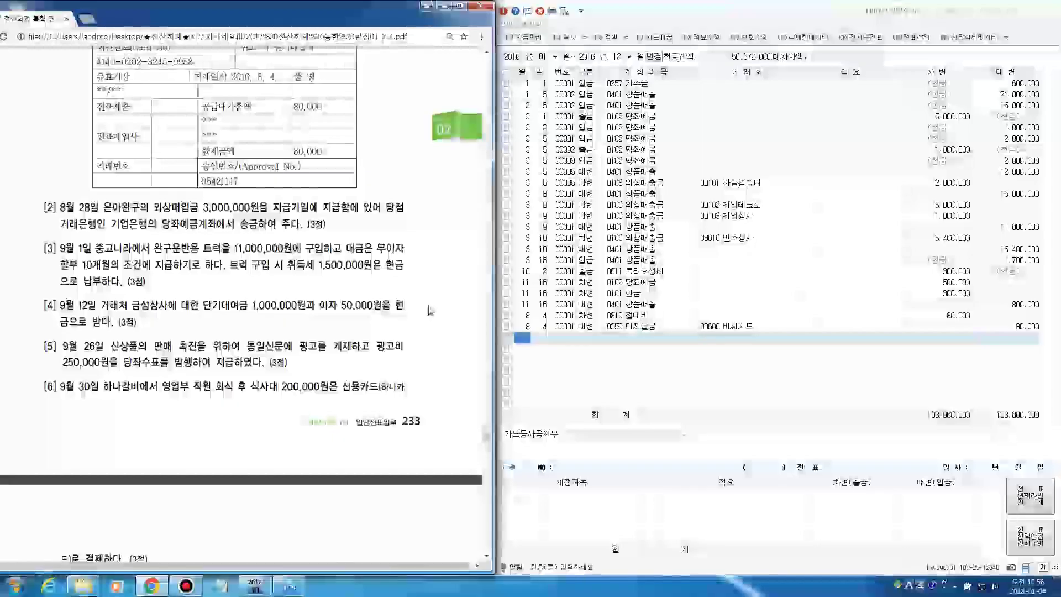
key(alt+Tab)
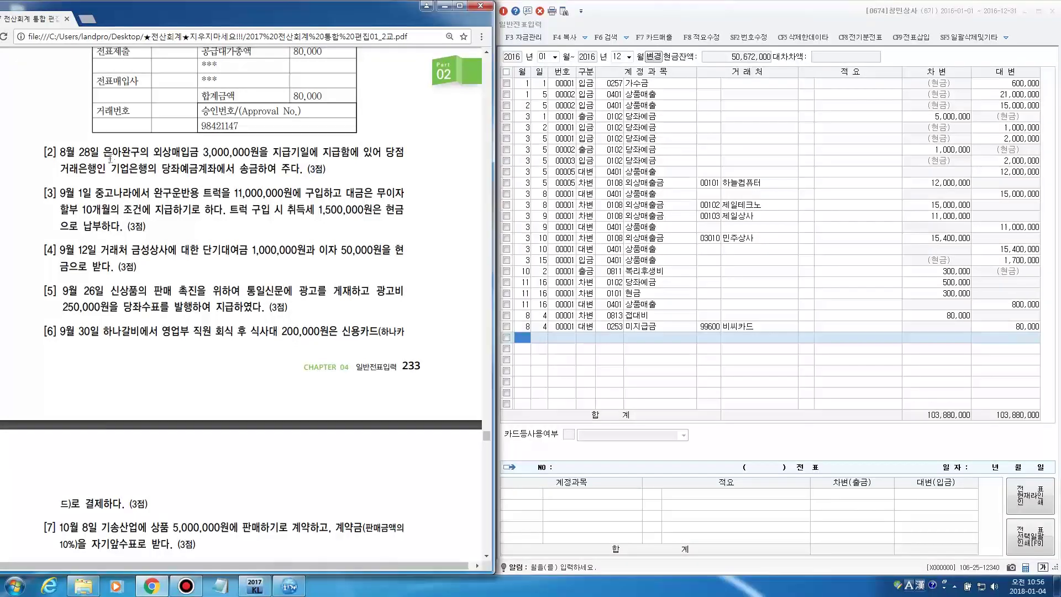
Step: Start a voucher line dated August 28 as 차변 (debit), following exercise [2]'s payment of the 외상매입금 from the checking account
drag(153, 151, 407, 150)
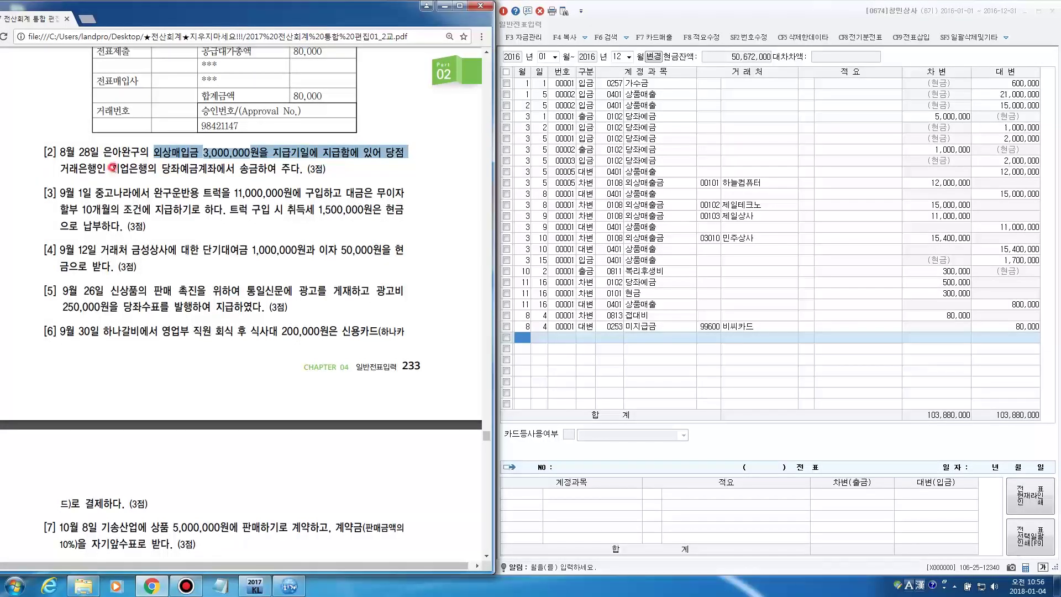
drag(111, 168, 304, 175)
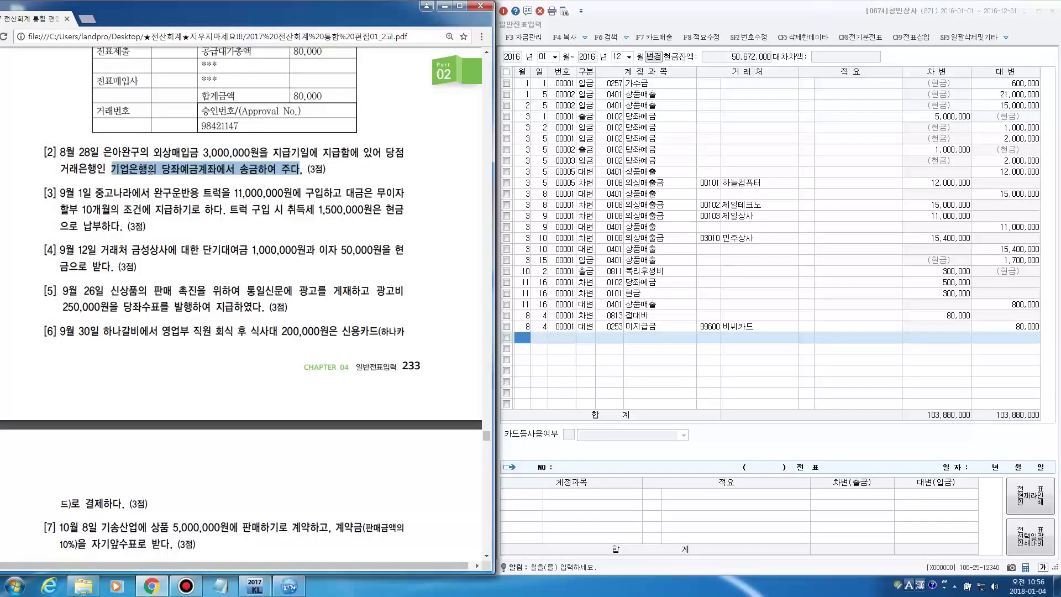
drag(154, 152, 291, 151)
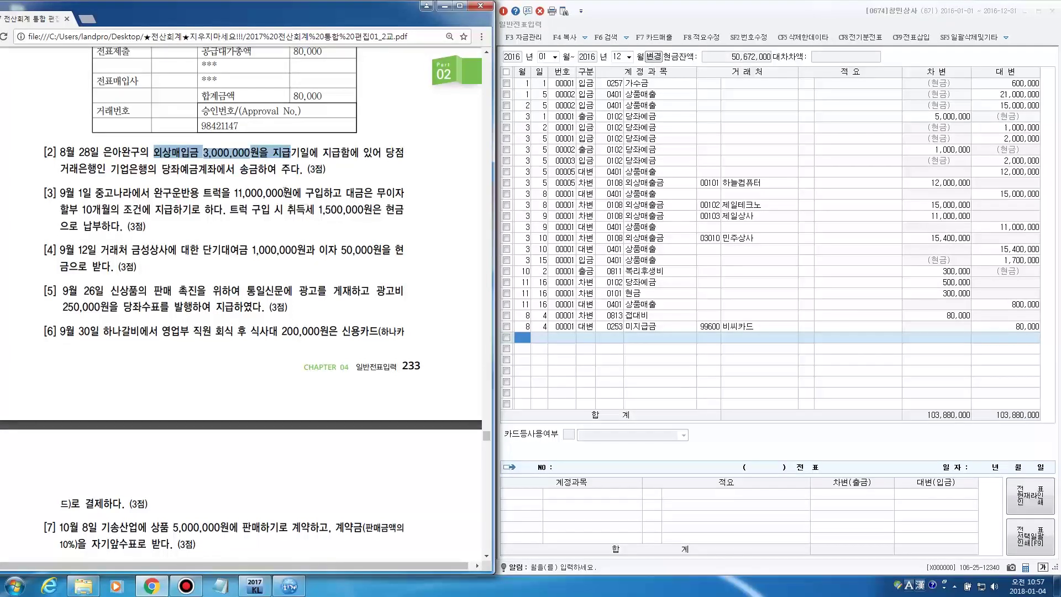
drag(162, 169, 258, 177)
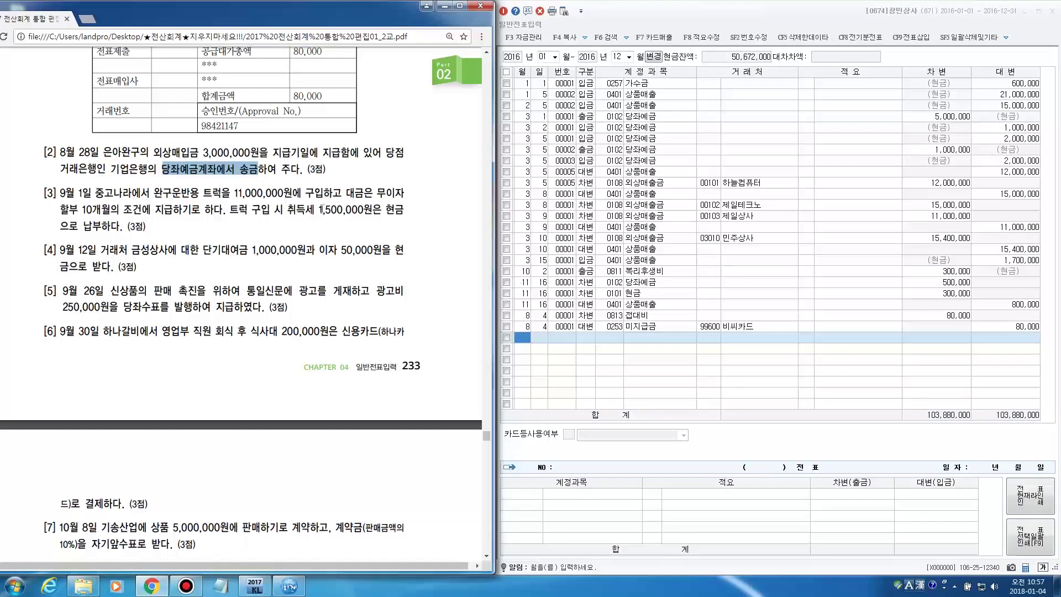
click(517, 336)
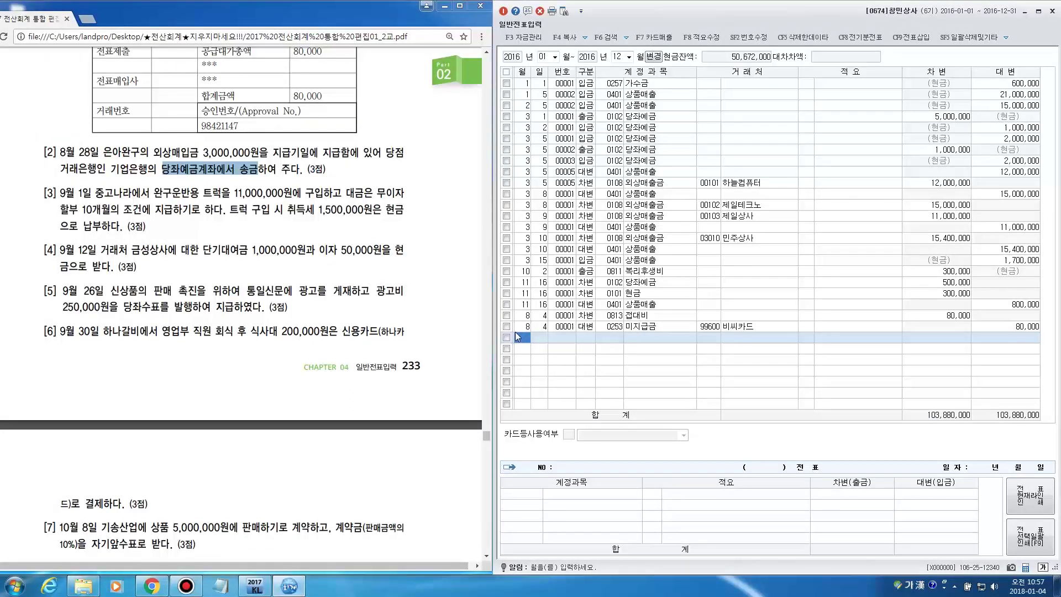
text(8)
key(Return)
text(28)
key(Return)
text(3)
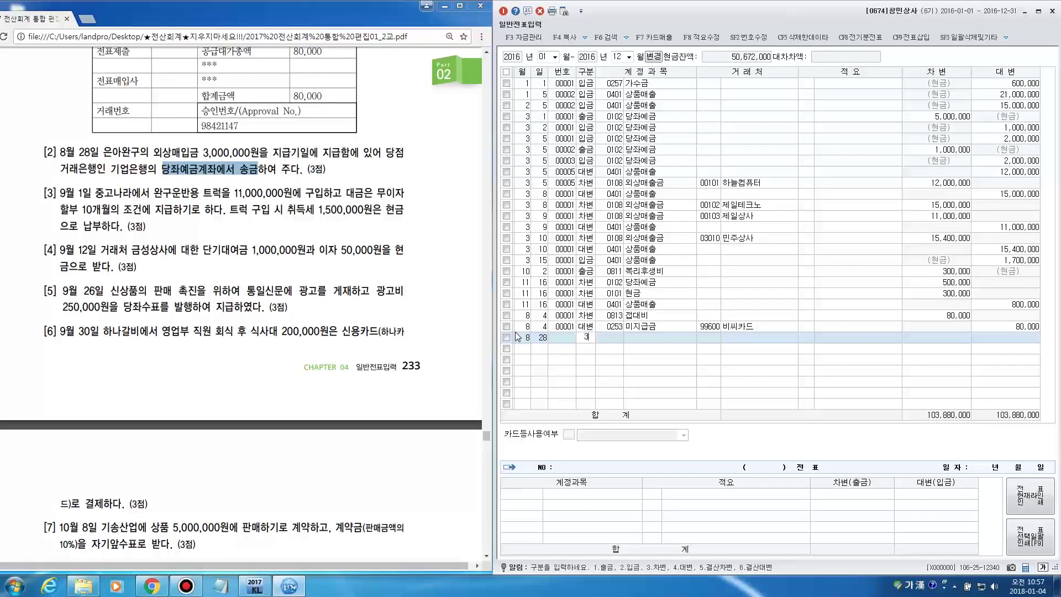
key(Return)
Step: Look up 외상매입 in the account codes and set the August 28 debit line's account to 0251 외상매입금
key(F2)
text(외상매입)
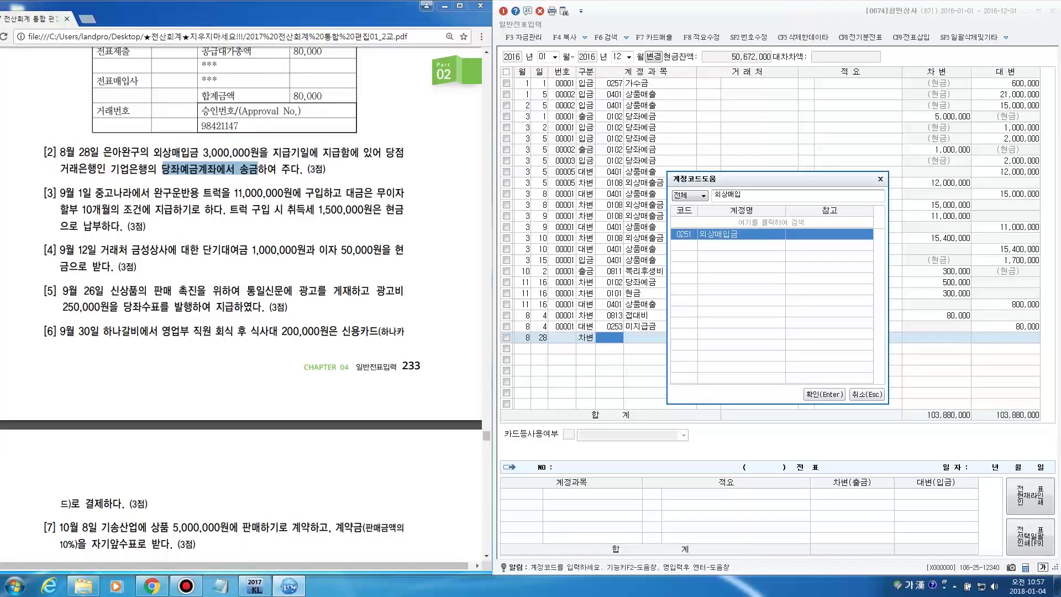
key(Return)
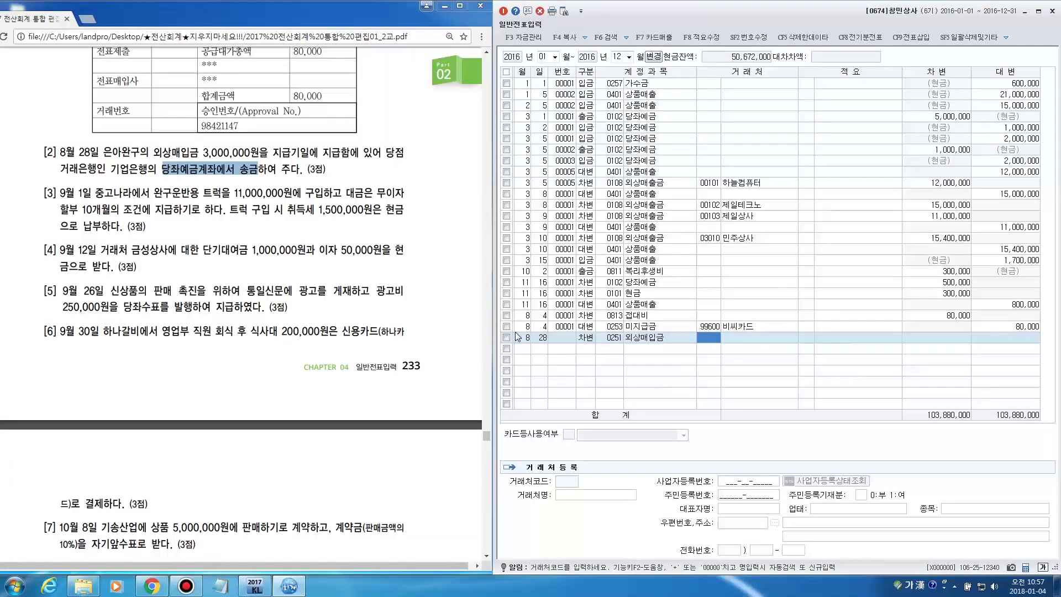
Step: Set the 외상매입금 line's counterparty to 00107 은아완구 and its debit amount to 3,000,000, with no memo
key(F2)
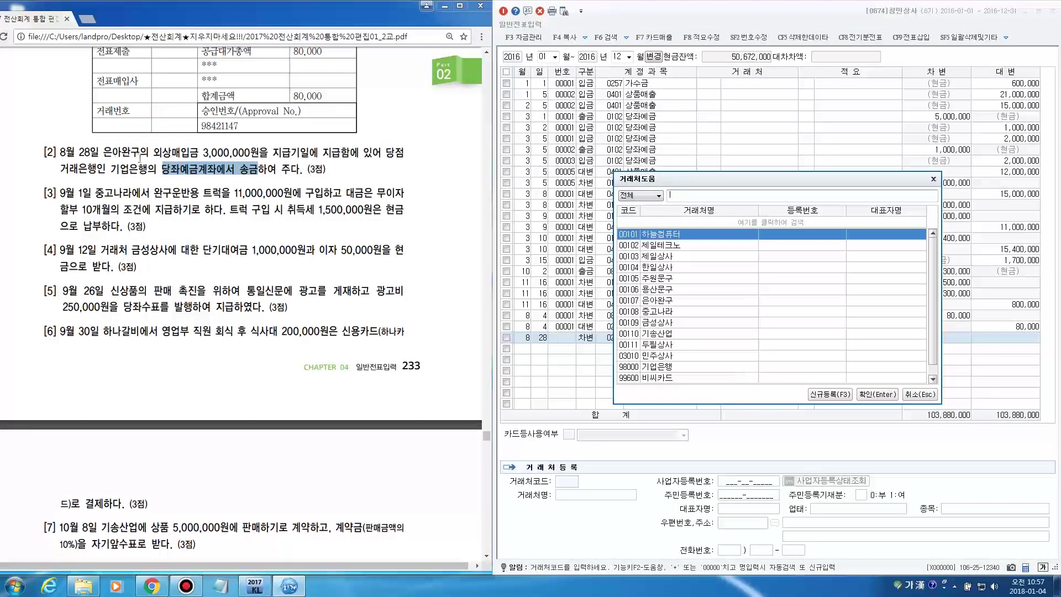
double_click(115, 152)
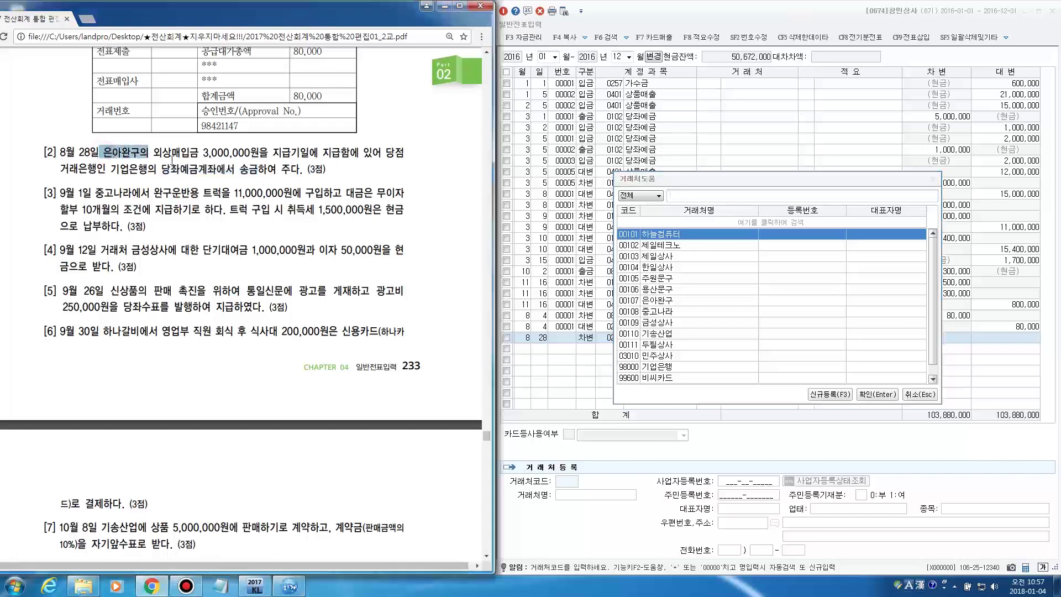
click(693, 194)
text(은아)
key(Return)
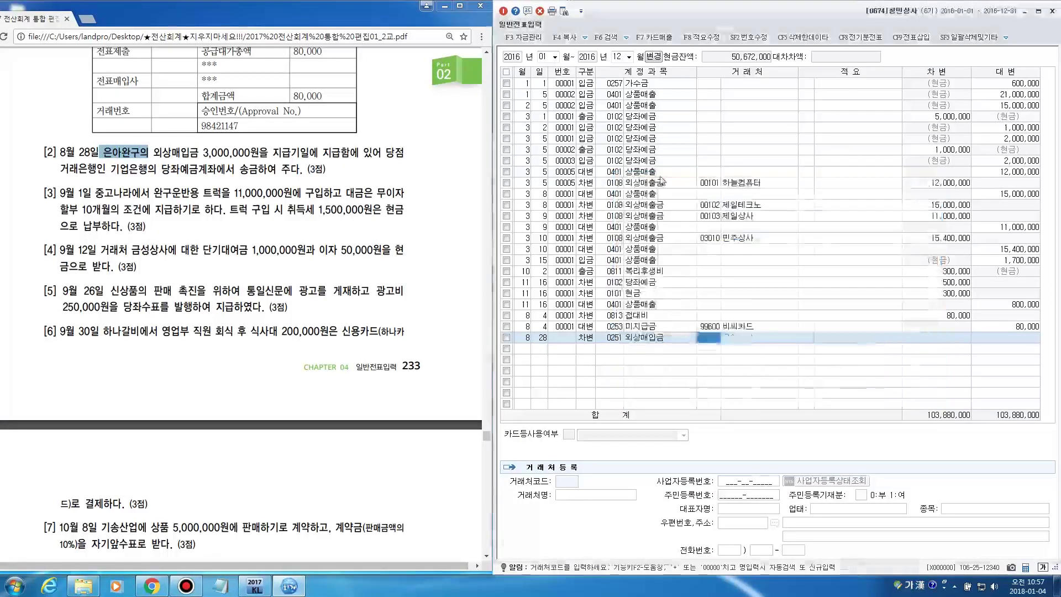
key(Return)
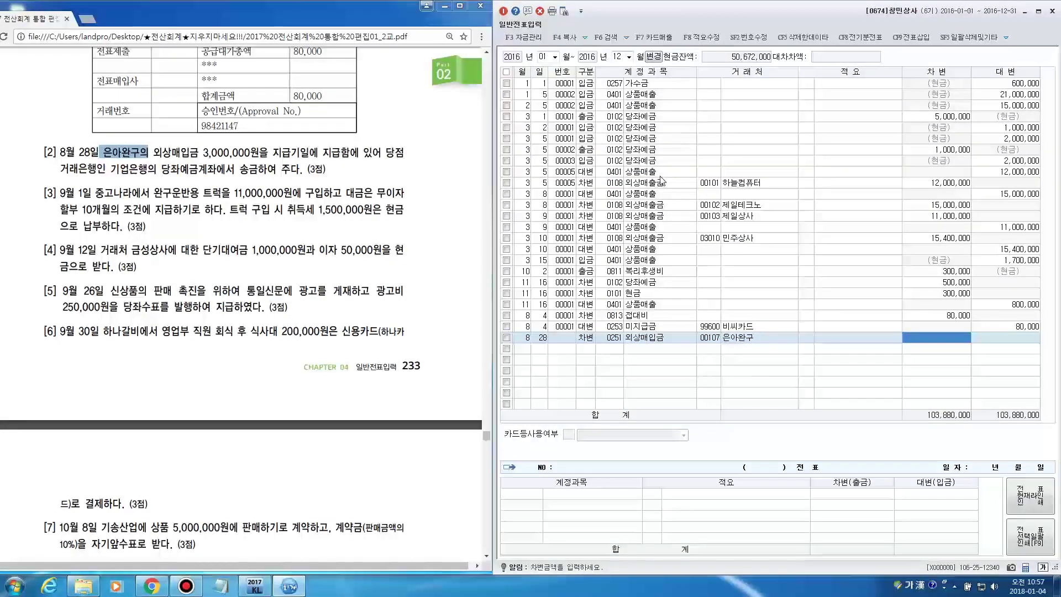
text(3000000)
key(Return)
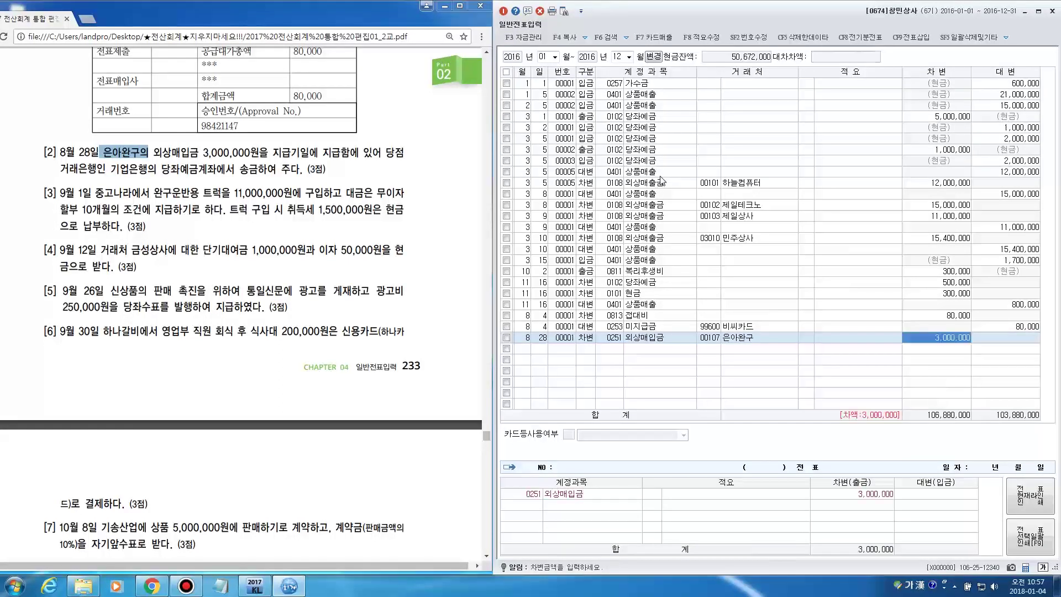
Step: Add a 대변 (credit) line to the August 28 voucher with account 0102 당좌예금, no counterparty or memo, and 3,000,000
text(4)
key(Return)
text(당좌)
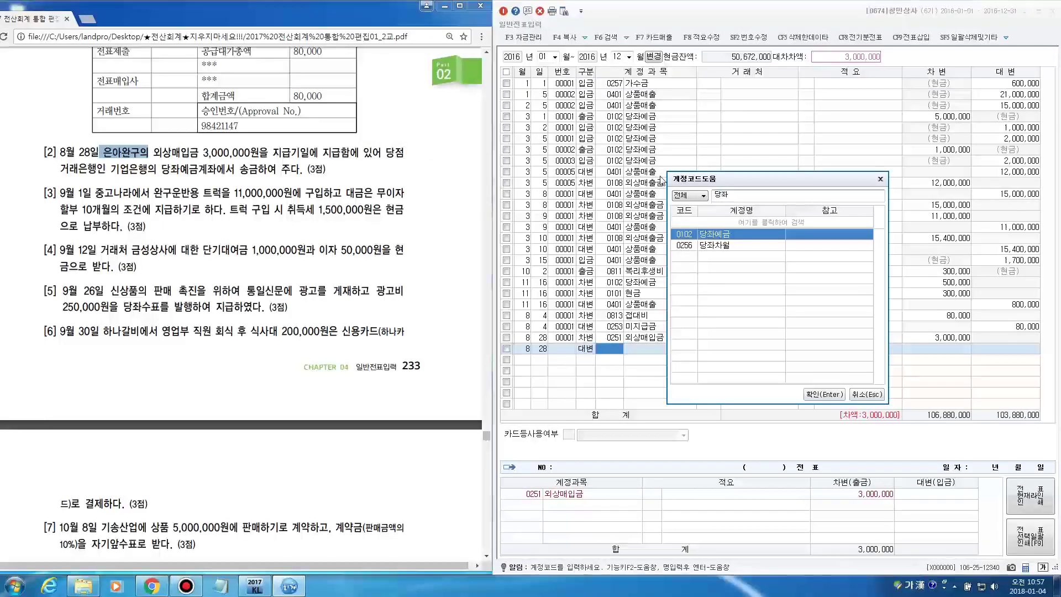
key(Return)
key(Return)
key(Return)
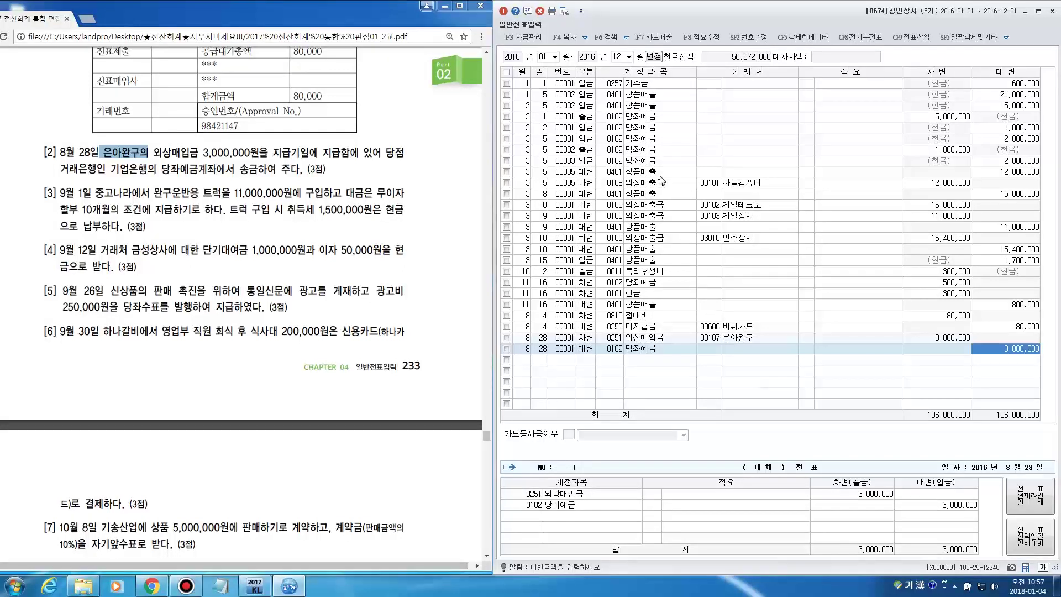
key(Return)
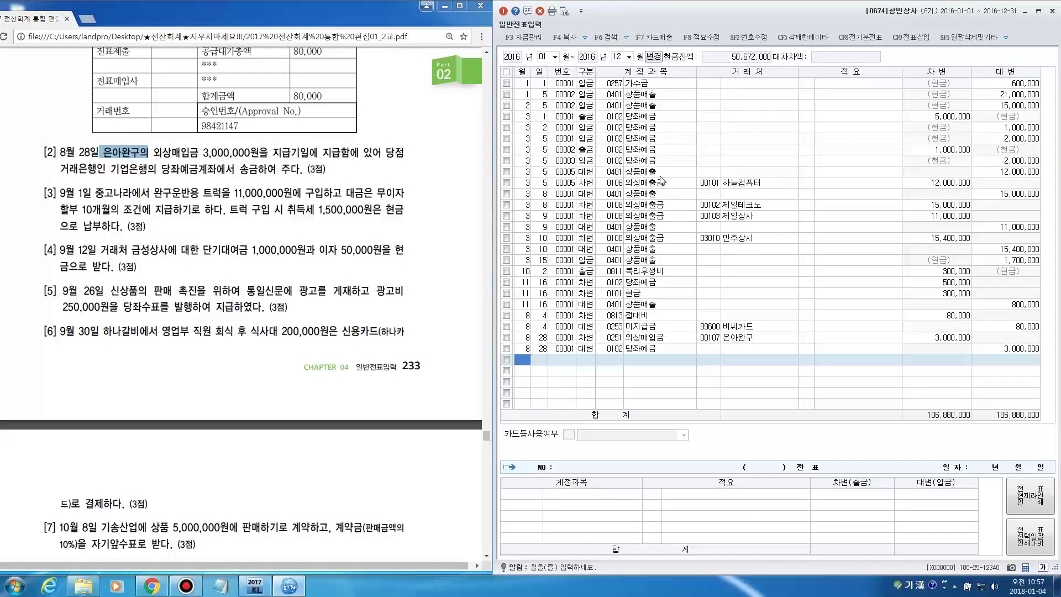
Step: Study exercise [3]'s truck purchase in the PDF for the price, seller, interest-free instalment terms and cash-paid acquisition tax
click(347, 172)
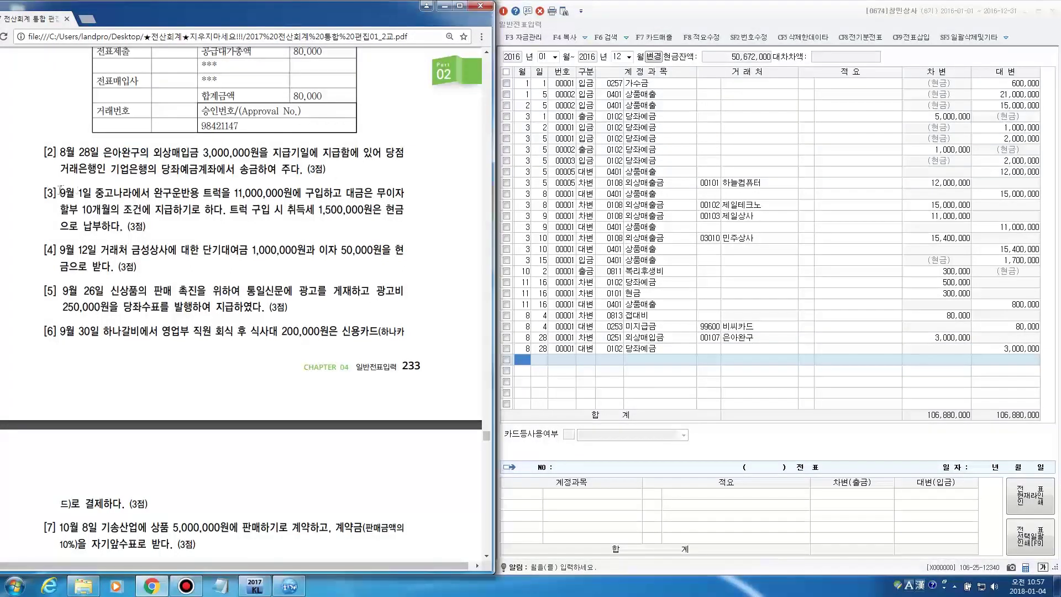
drag(58, 194, 332, 193)
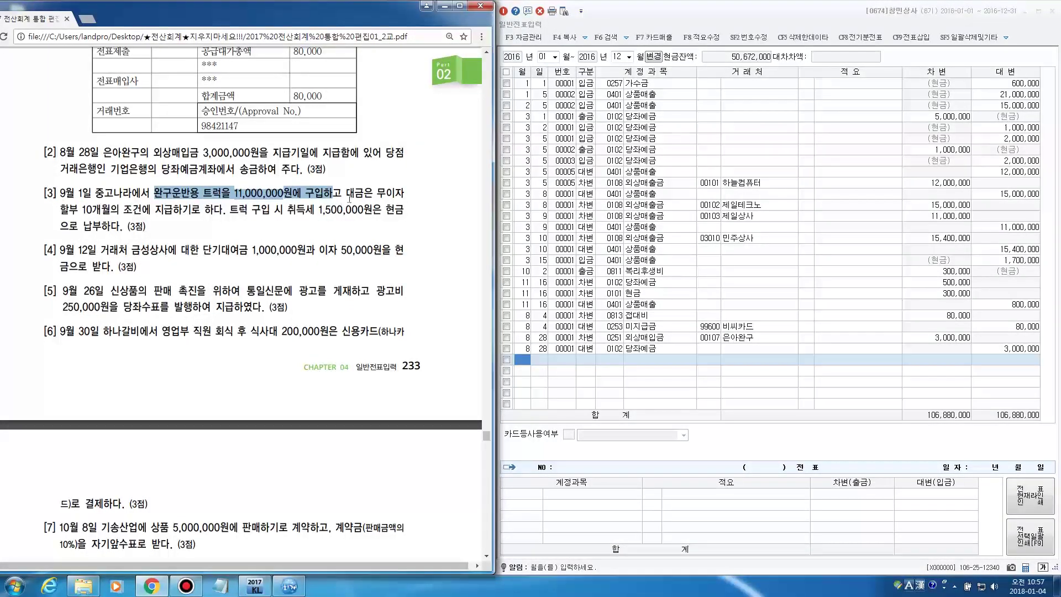
drag(347, 193, 402, 193)
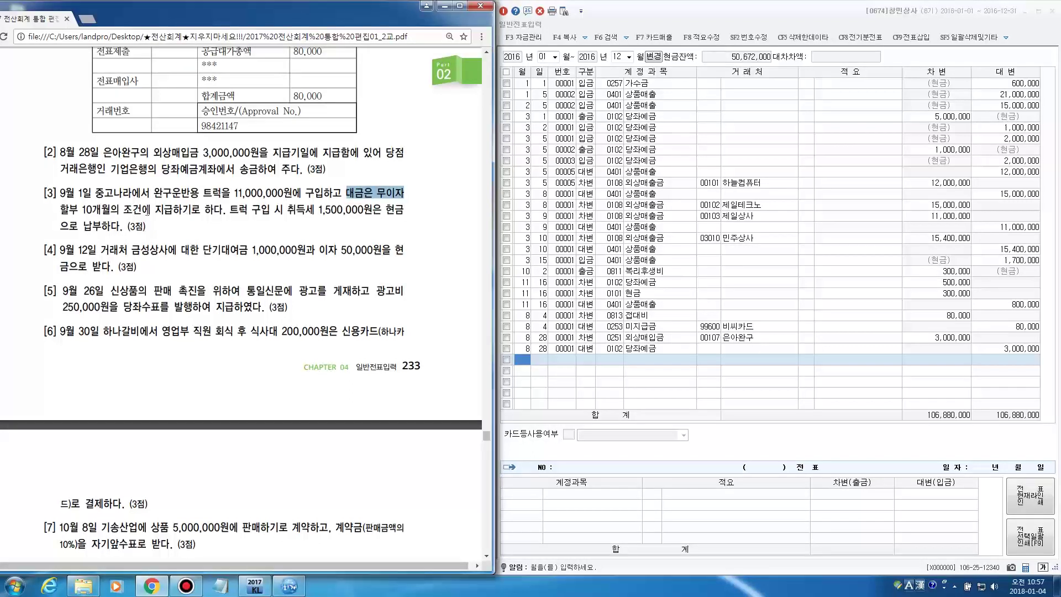
drag(83, 209, 367, 213)
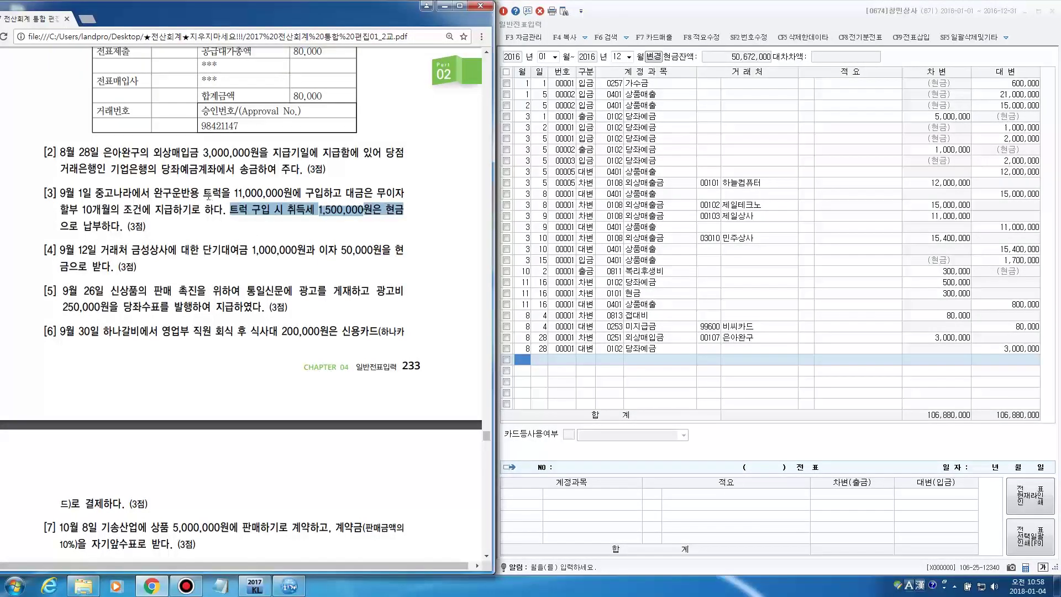
drag(163, 193, 323, 193)
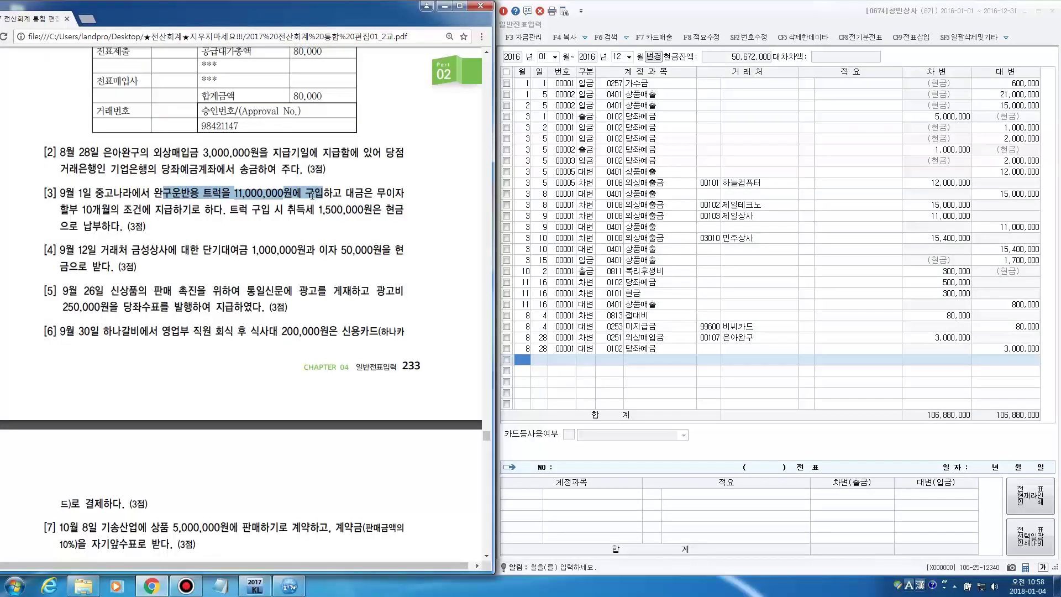
drag(61, 210, 182, 209)
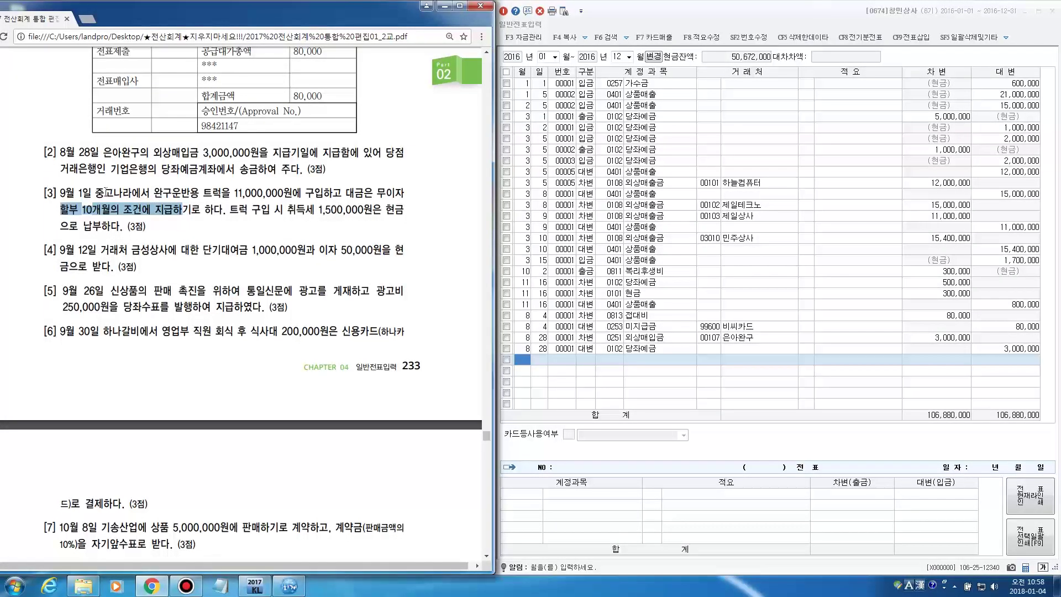
drag(96, 193, 131, 193)
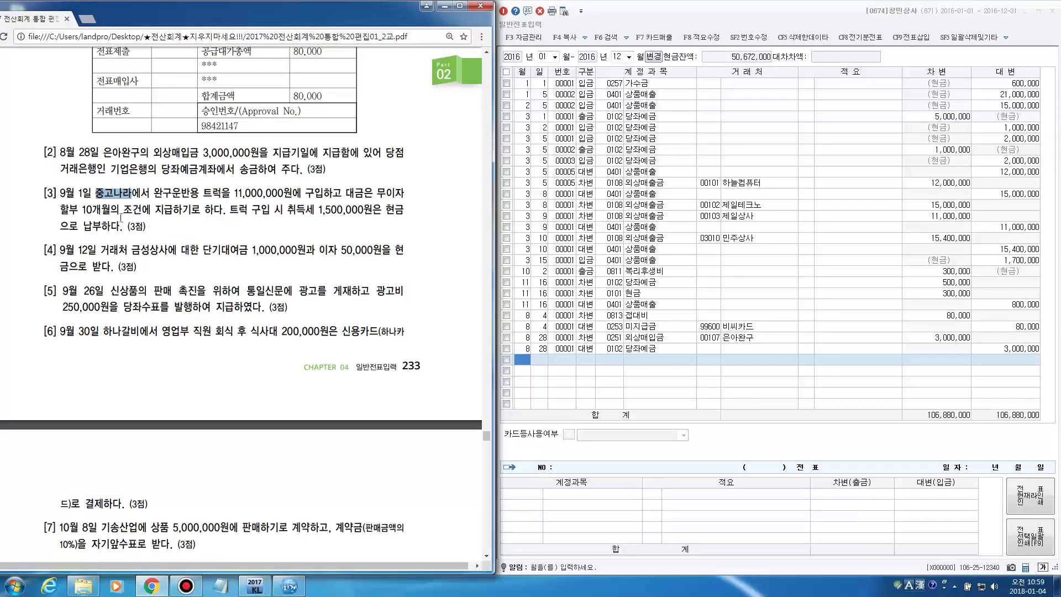
drag(60, 208, 169, 216)
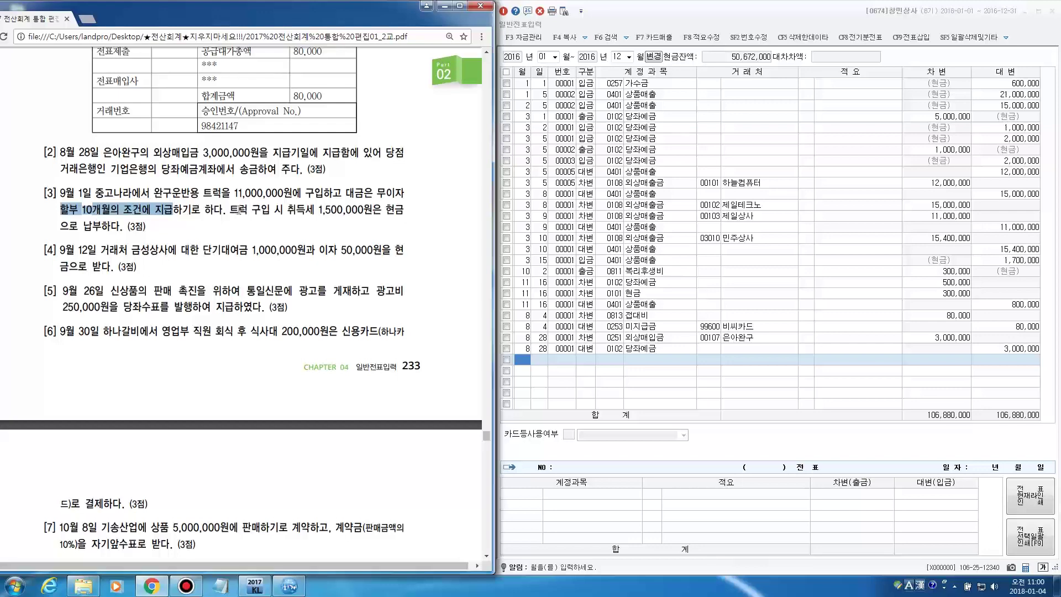
drag(230, 210, 410, 218)
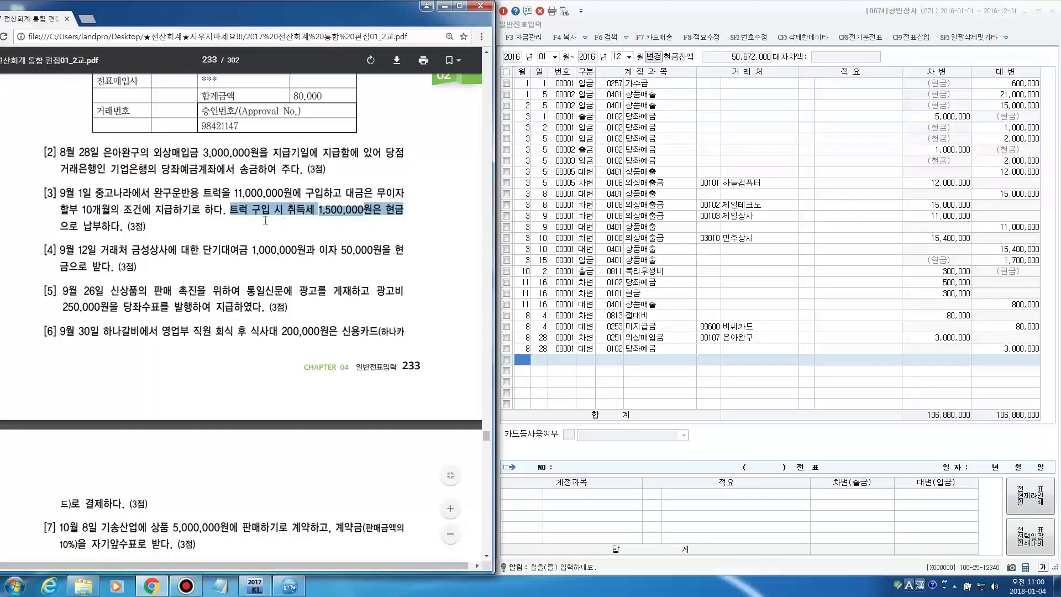
drag(205, 193, 222, 193)
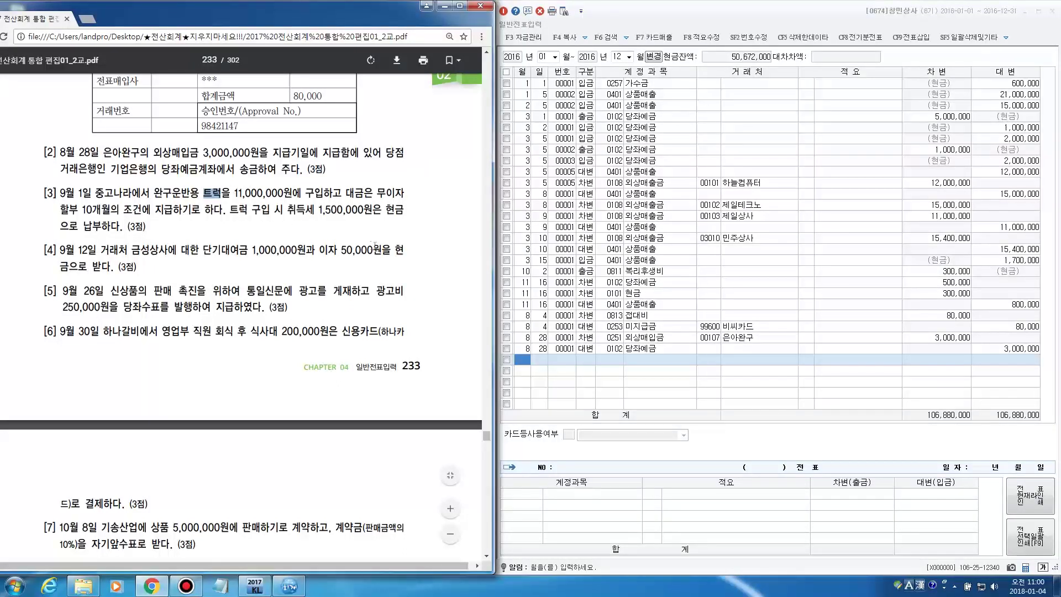
click(521, 359)
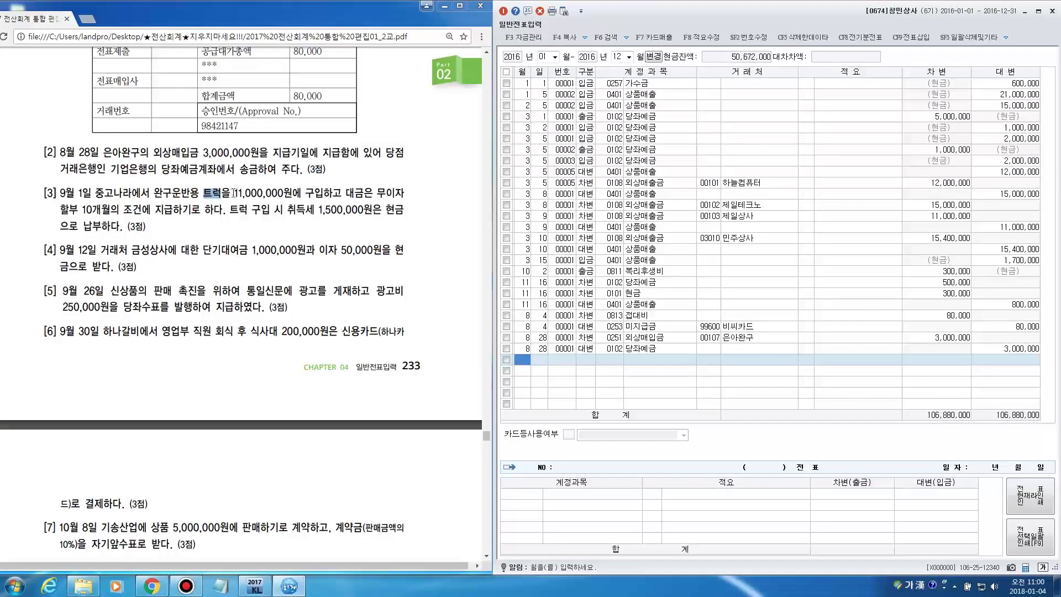
drag(232, 192, 373, 212)
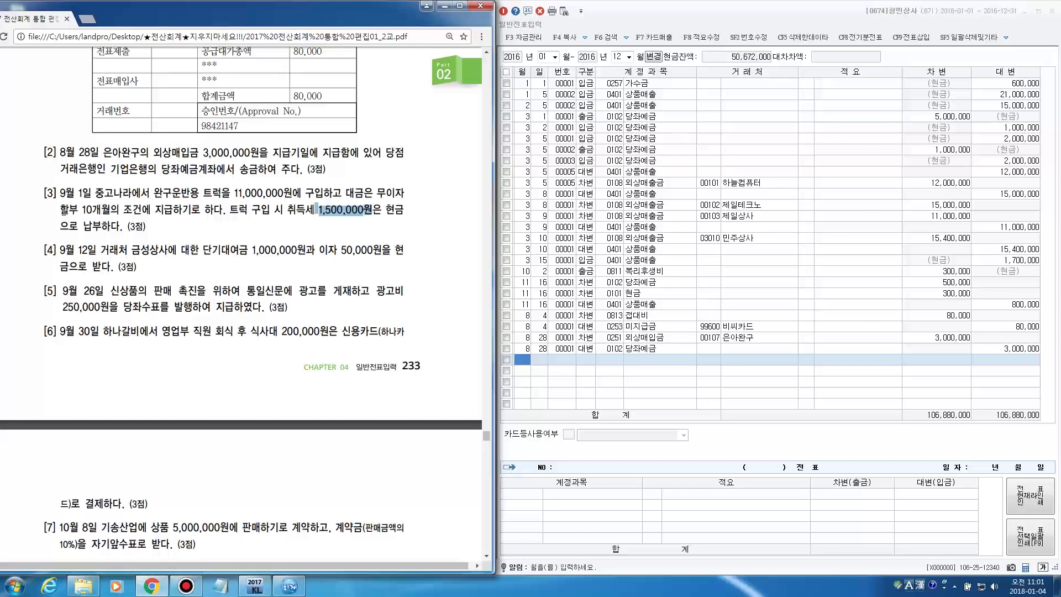
drag(59, 210, 170, 212)
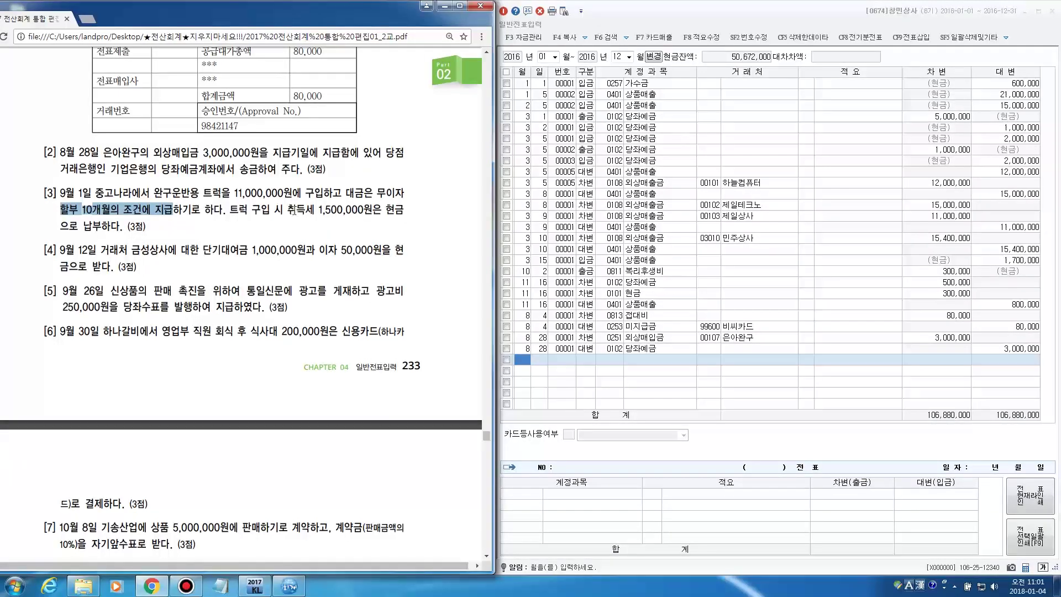
drag(290, 210, 404, 208)
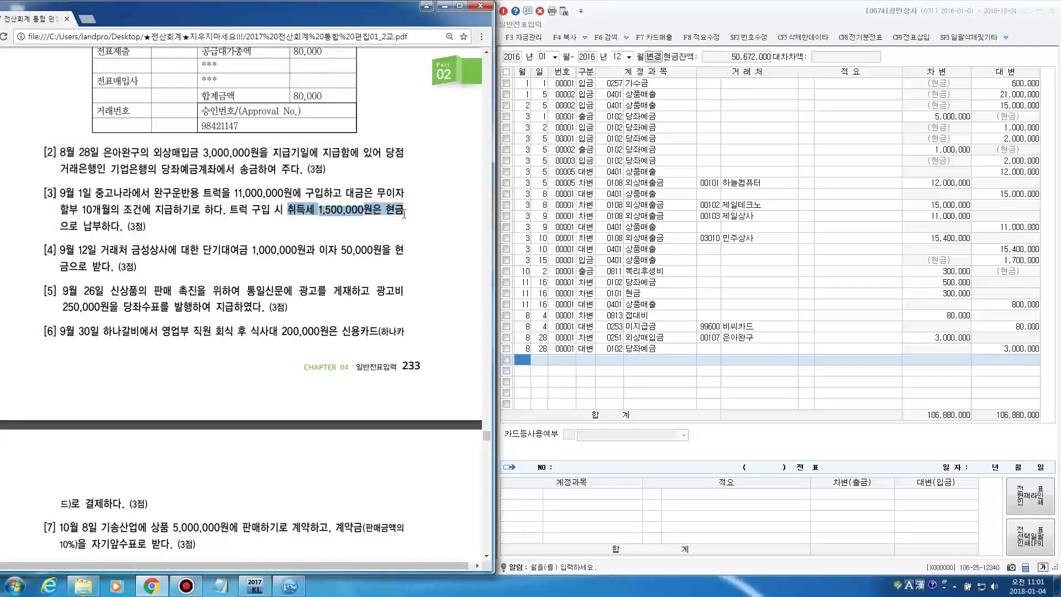
Step: Start a voucher line dated September 1 as 차변 (debit) for exercise [3]'s truck purchase
click(520, 362)
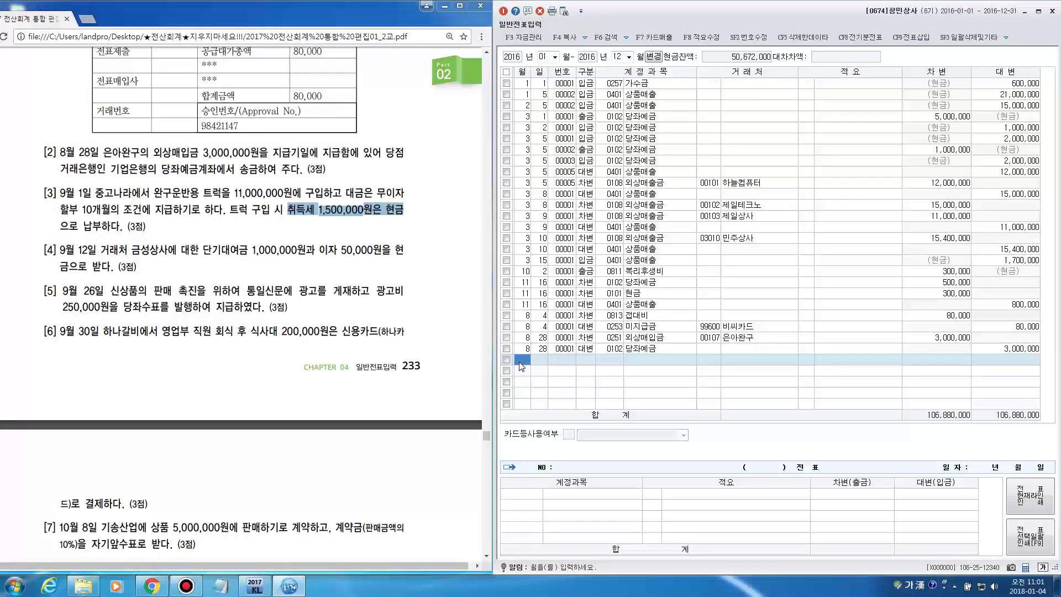
text(9)
key(Return)
text(1)
key(Return)
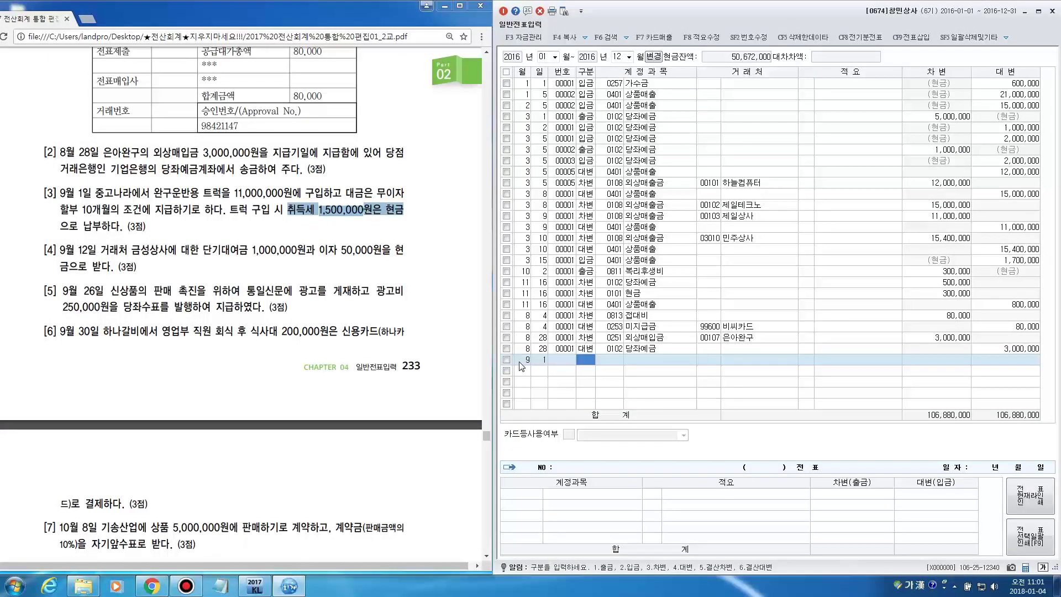
text(3)
key(Return)
Step: Set the September 1 차변 line's account to 0208 차량운반구 and its amount to 12,500,000, cancelling the fixed asset registration
text(차량운반)
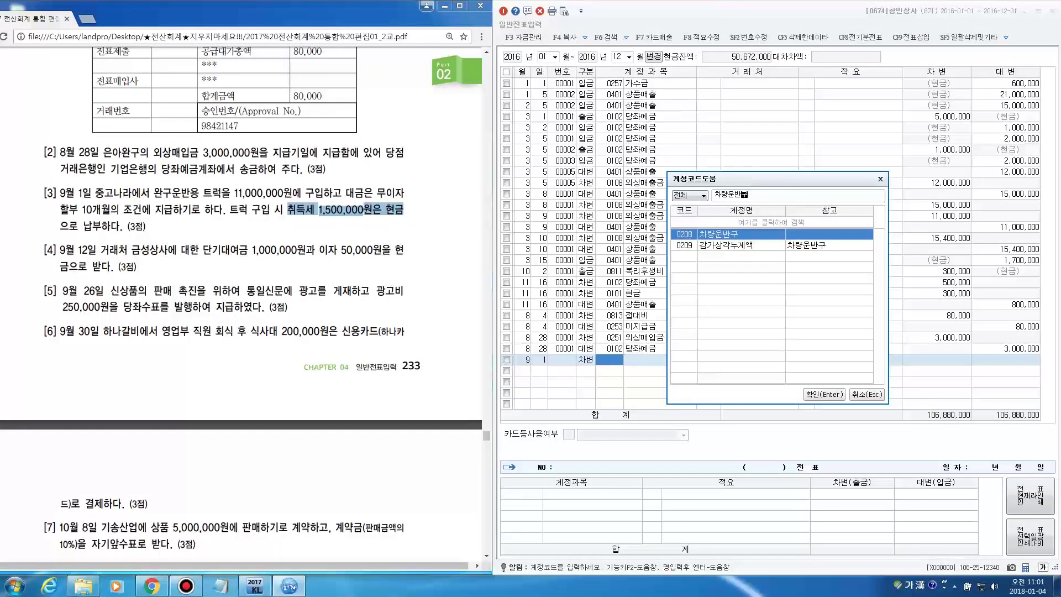
key(Return)
key(Return)
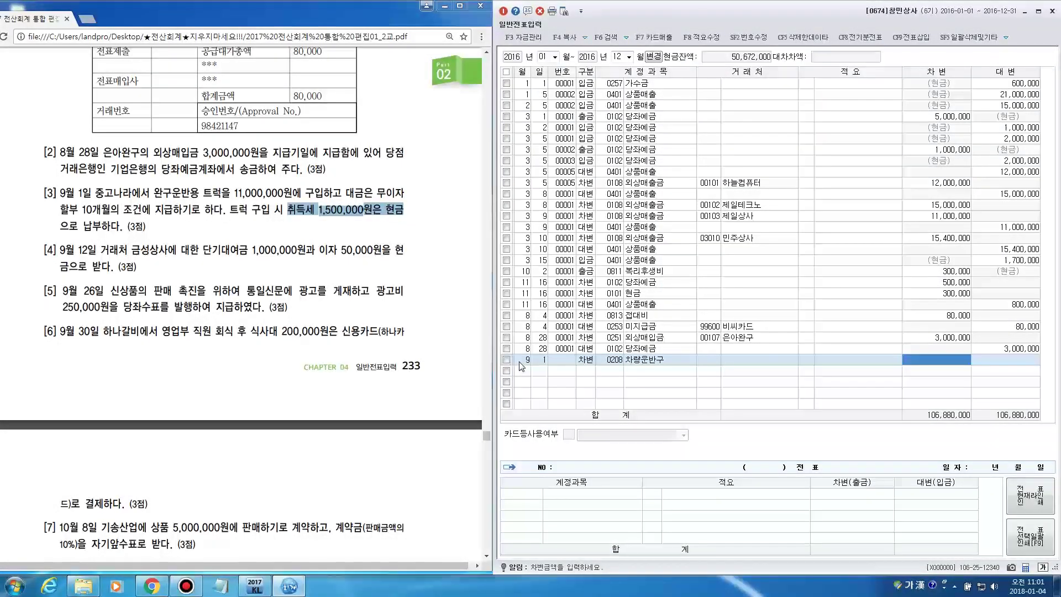
text(12500)
key(plus)
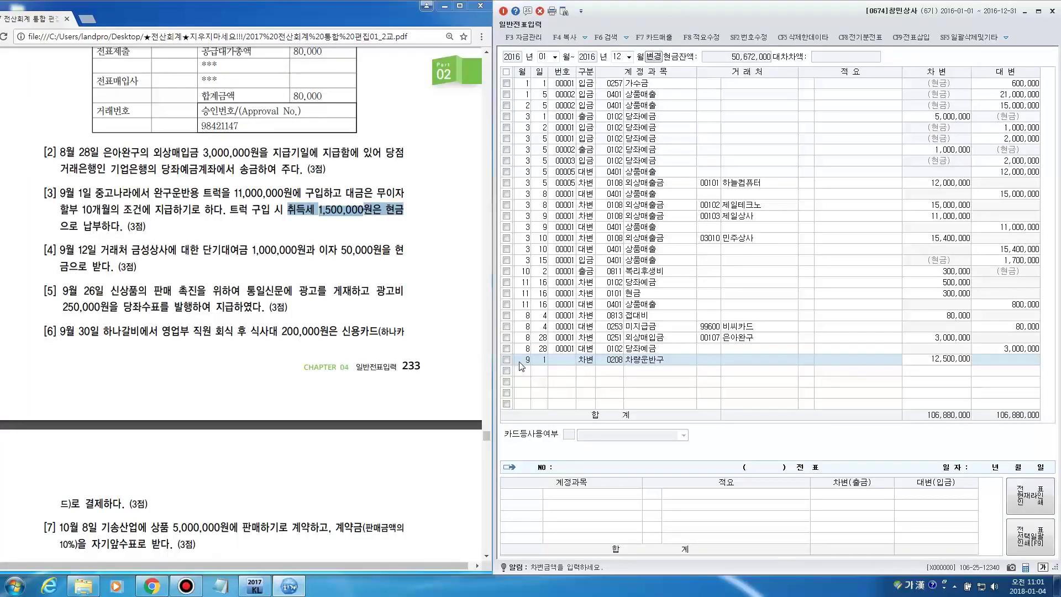
key(Return)
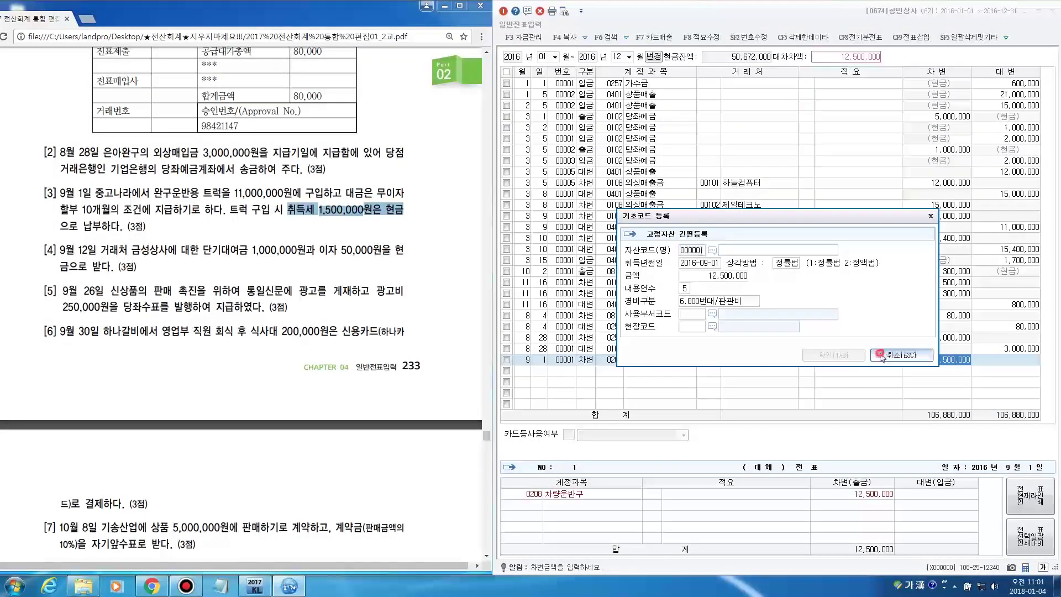
click(900, 355)
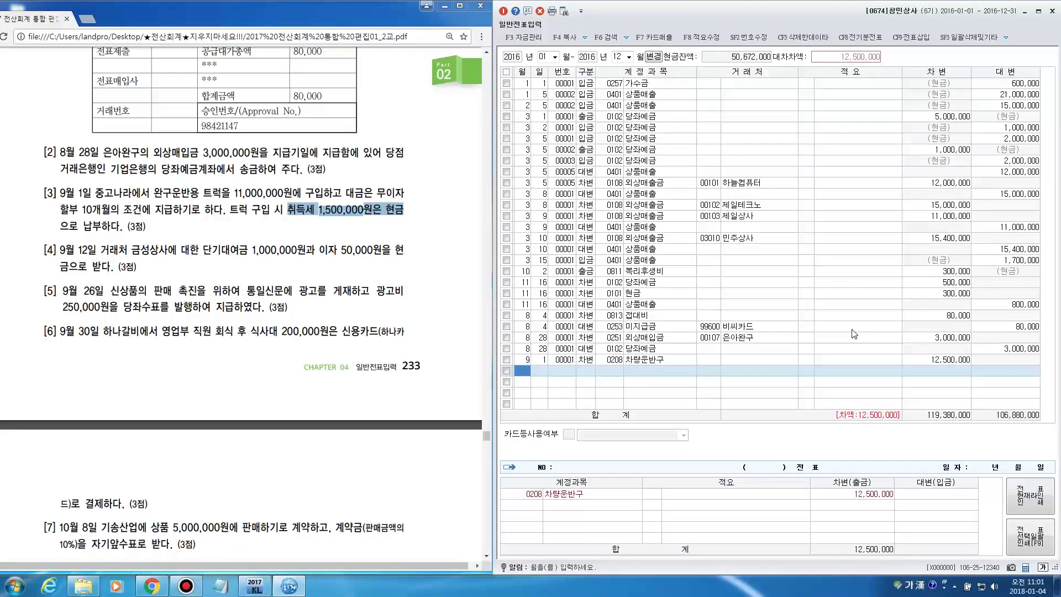
Step: Add a 대변 (credit) line to the September 1 voucher with account 0253 미지급금
key(Return)
key(Return)
text(4)
key(Return)
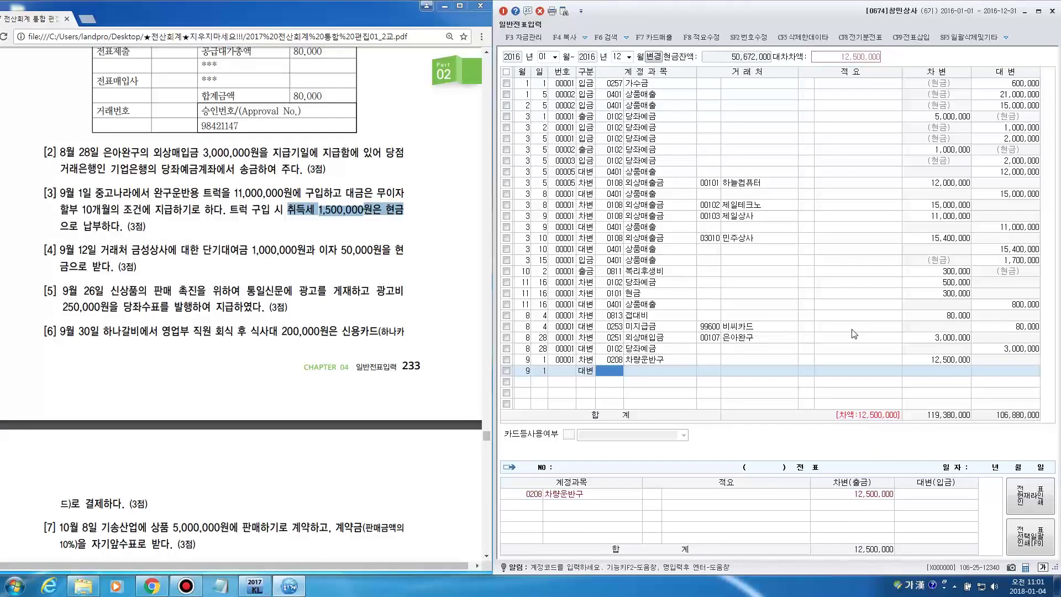
key(F2)
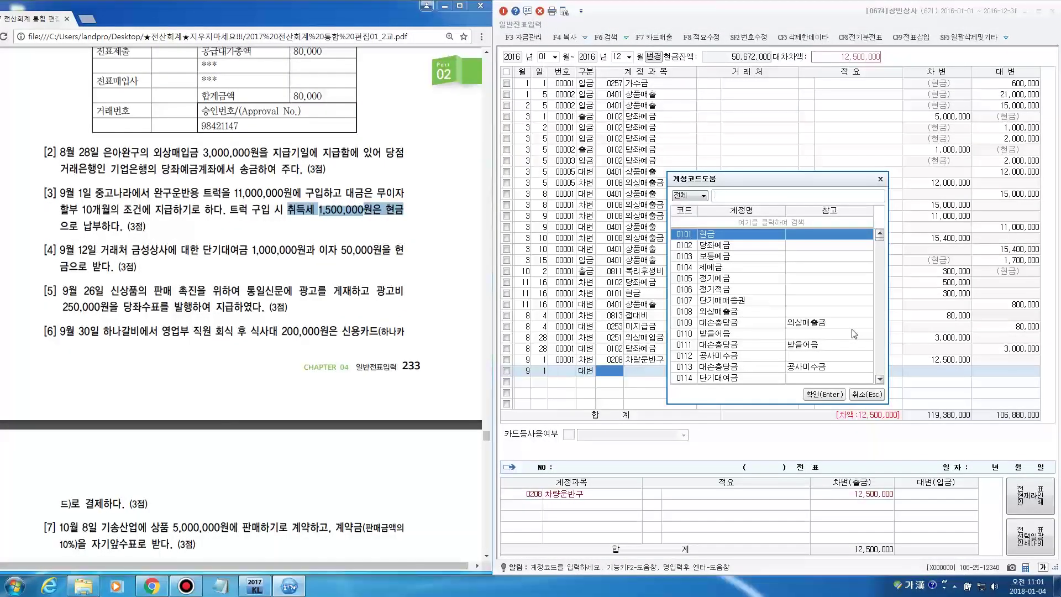
text(미지급)
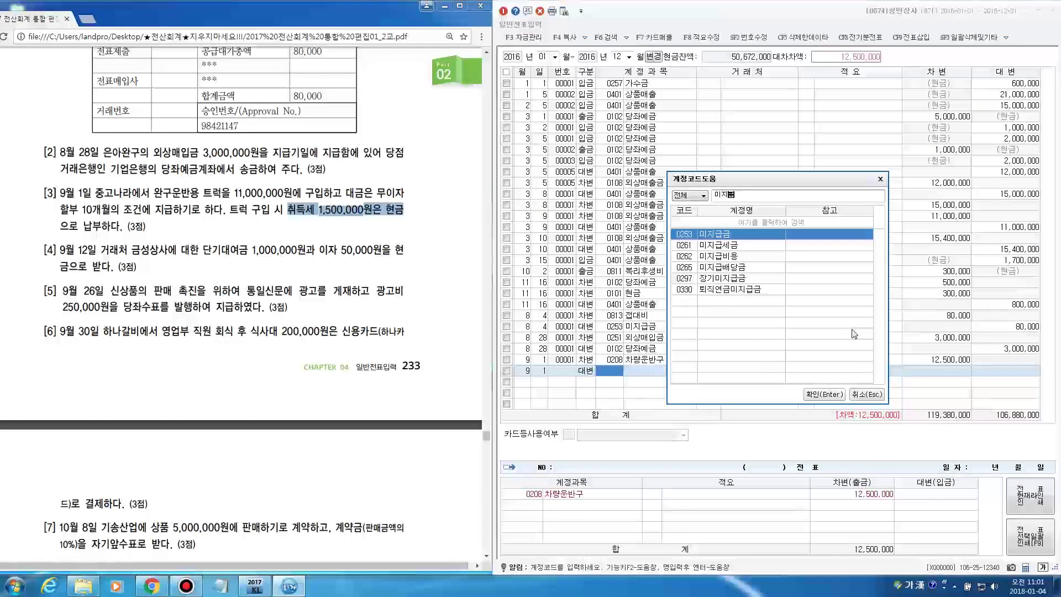
text(금)
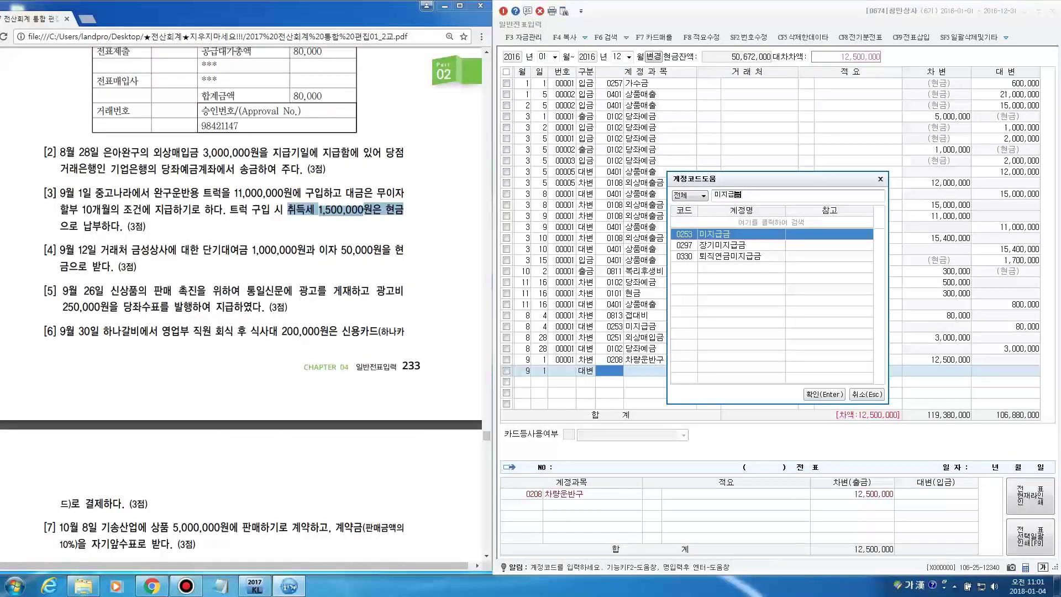
key(Return)
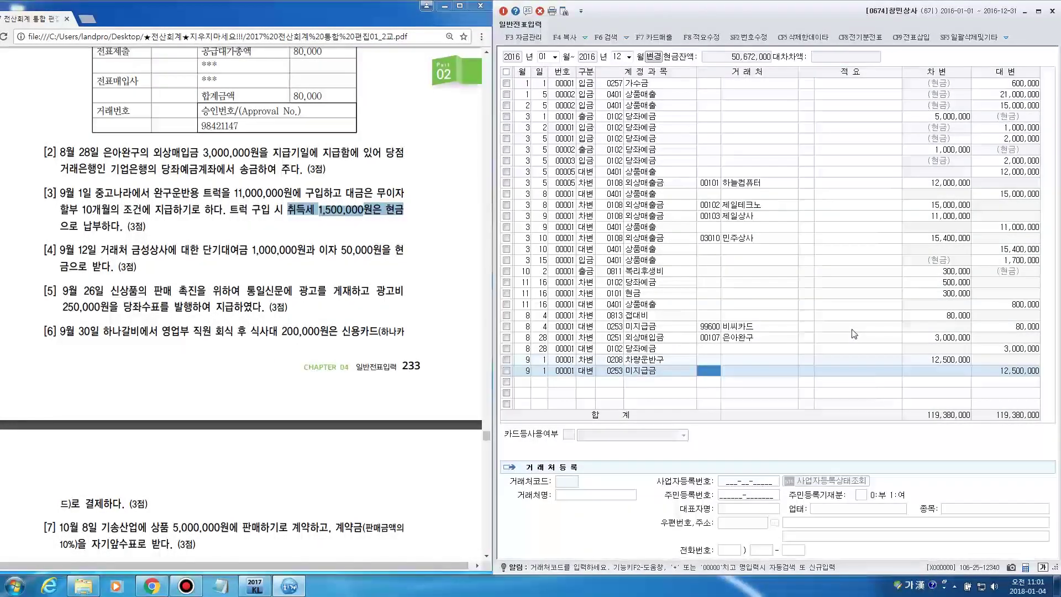
Step: Set the 미지급금 line's counterparty to 00108 중고나라 and its credit amount to 11,000,000, with no memo
key(F2)
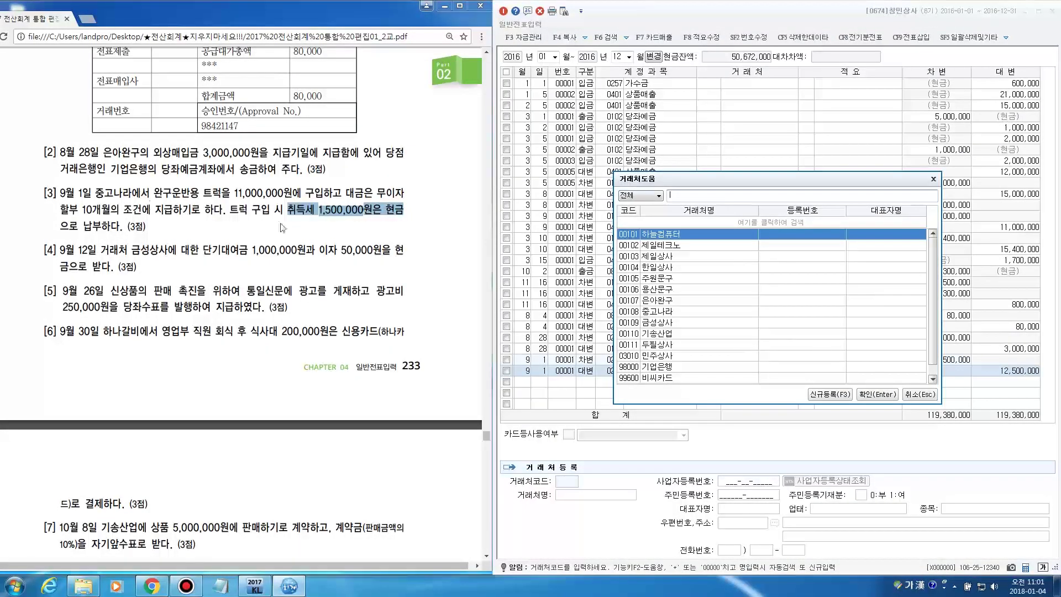
drag(95, 193, 131, 193)
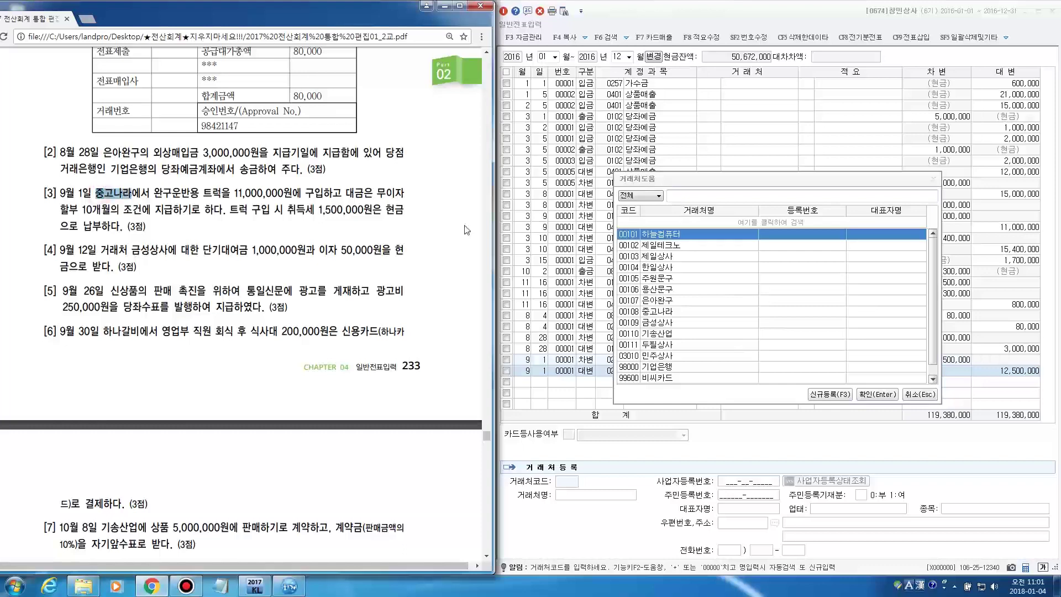
click(696, 196)
text(중)
key(Return)
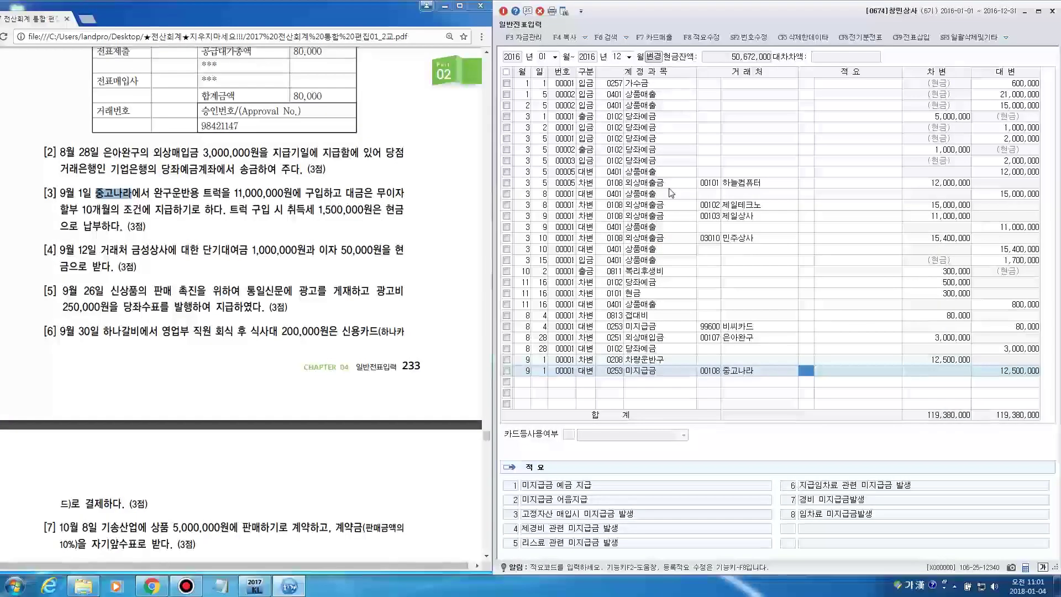
key(Return)
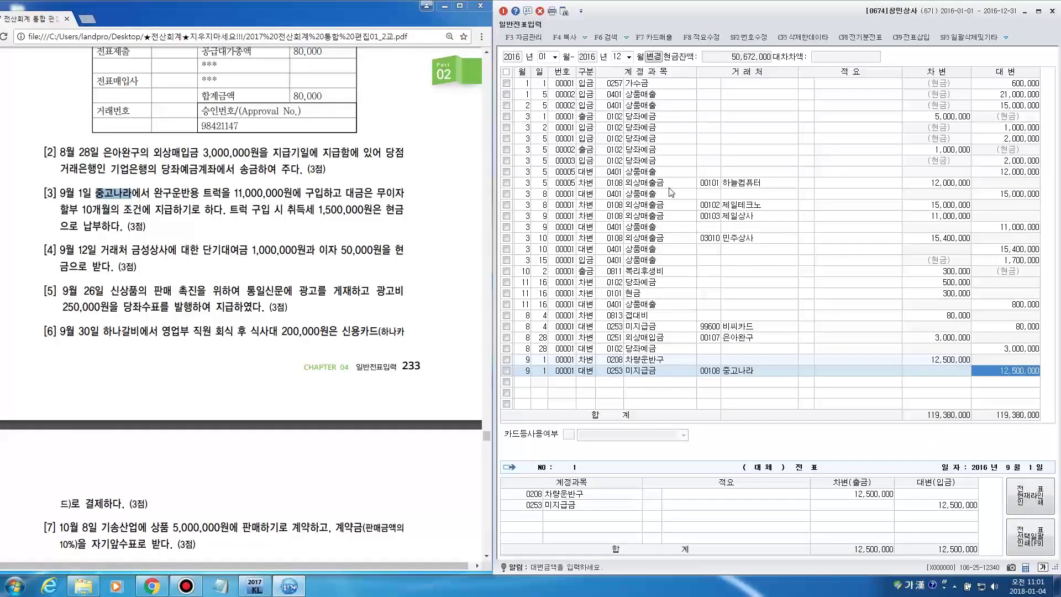
text(11000000)
key(Return)
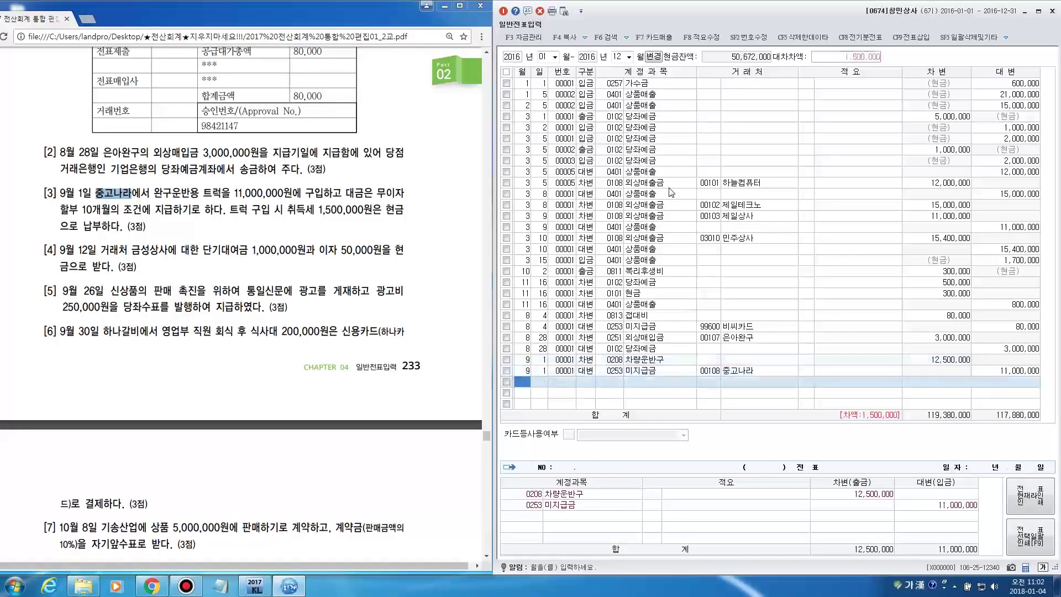
Step: Add a second 대변 line to the September 1 voucher with account 0101 현금, no counterparty or memo, and 1,500,000
key(Return)
text(4)
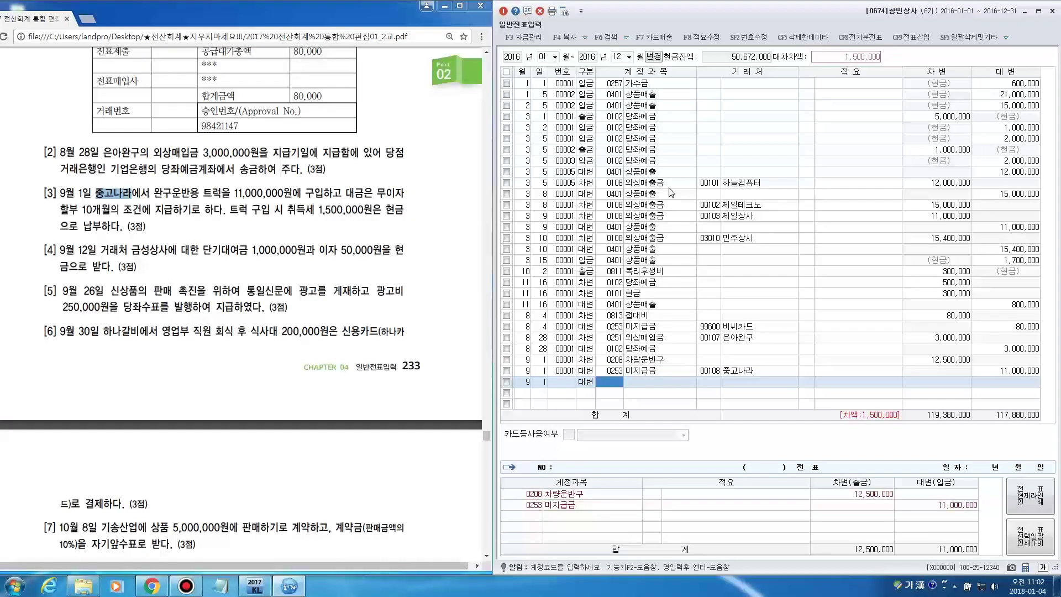
text(현)
key(Return)
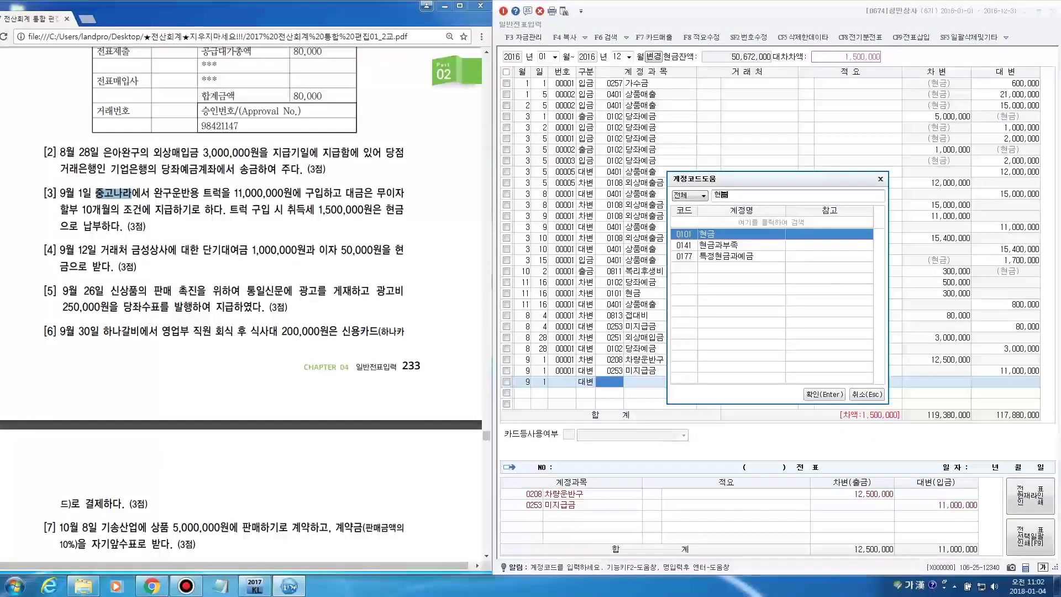
key(Return)
key(Return)
key(Return)
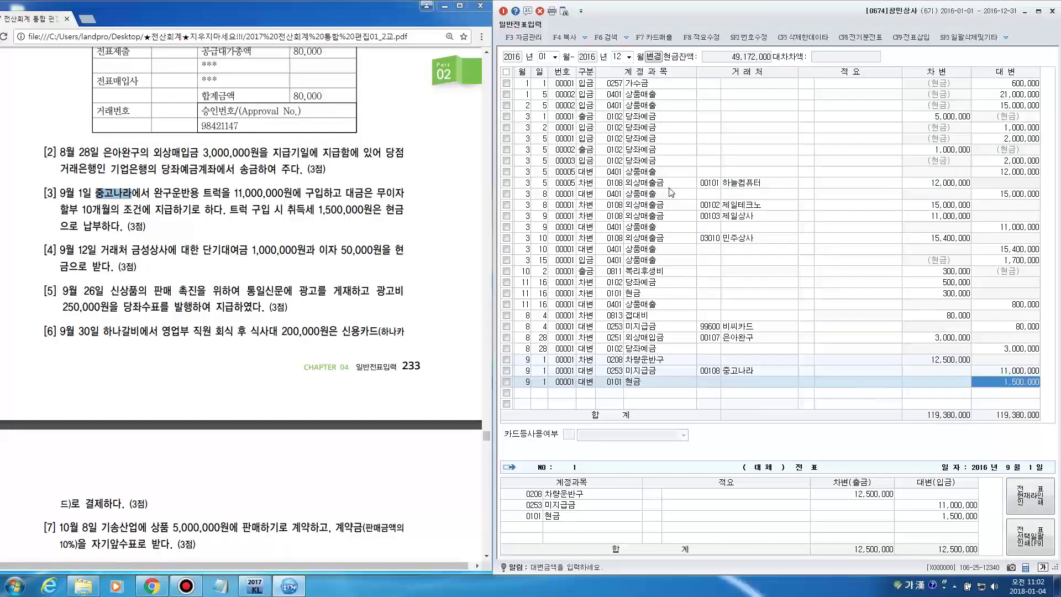
key(Return)
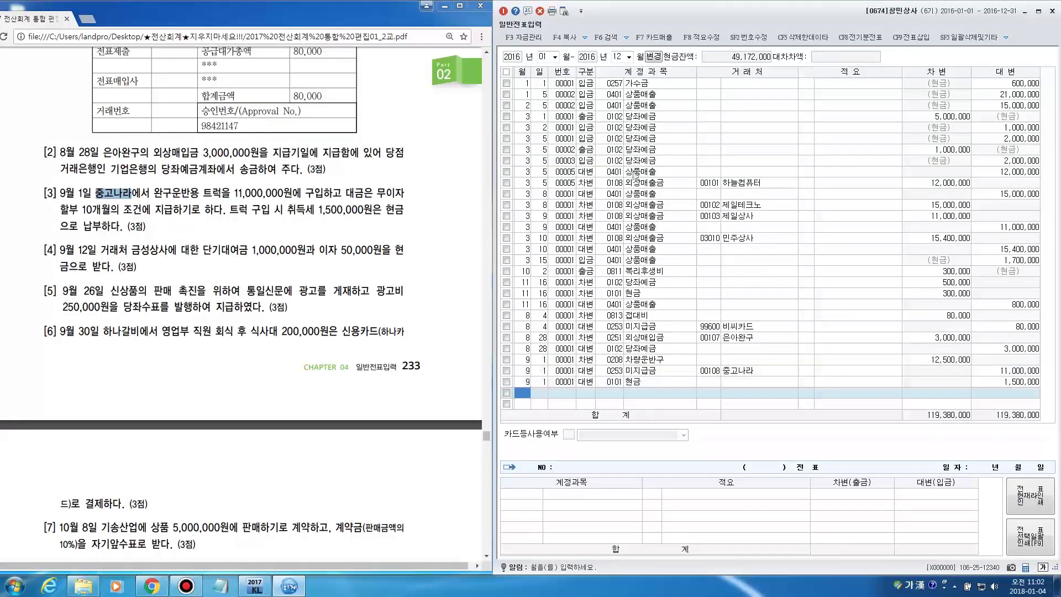
Step: Study exercise [4] in the PDF for the date, counterparty, short-term loan principal, interest and form of receipt
drag(56, 249, 96, 249)
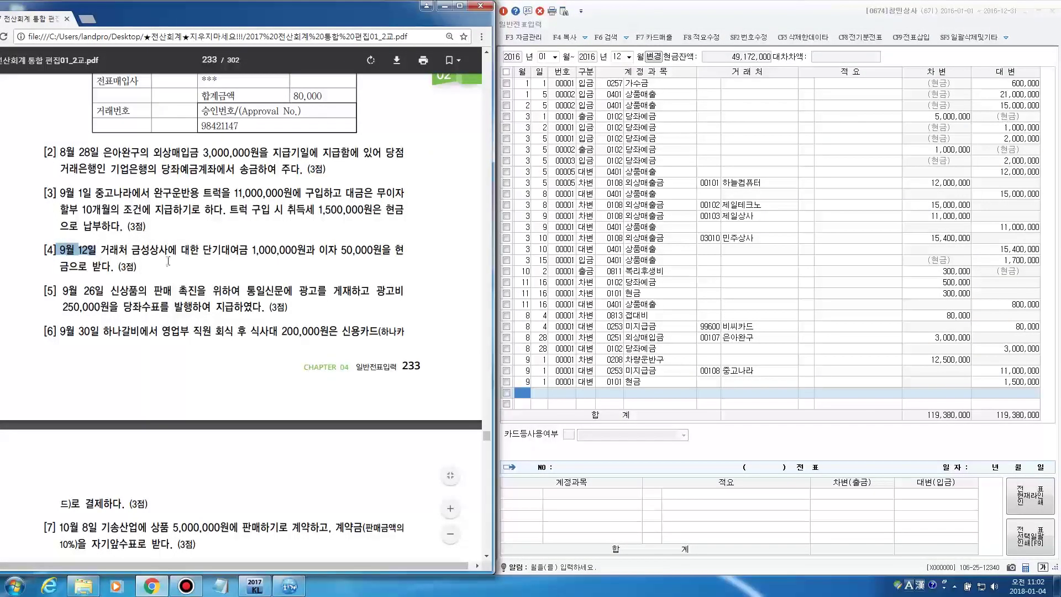
drag(132, 249, 404, 250)
click(320, 251)
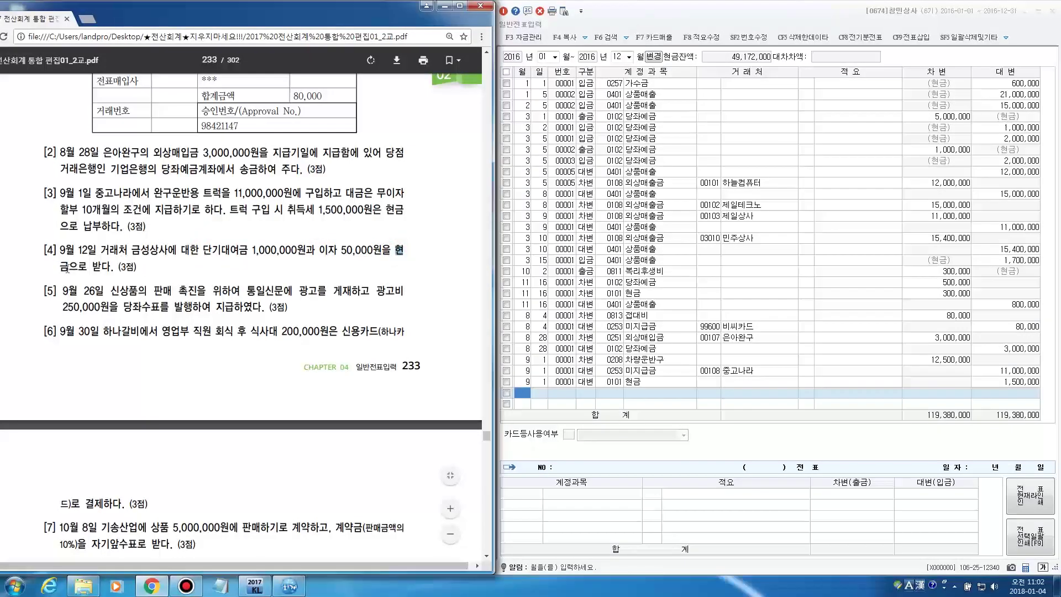
drag(59, 267, 112, 267)
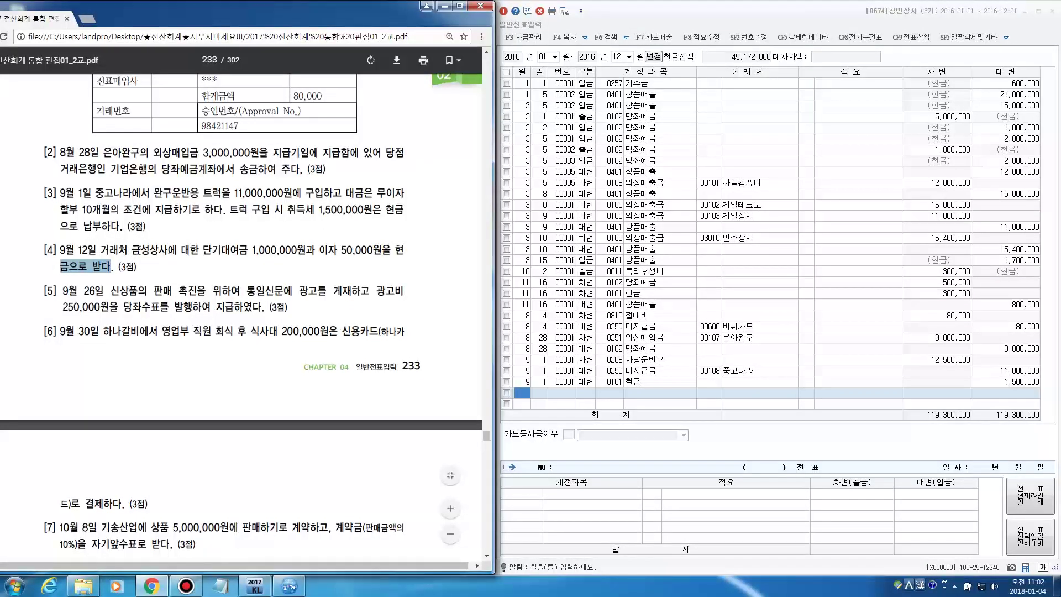
drag(203, 250, 382, 254)
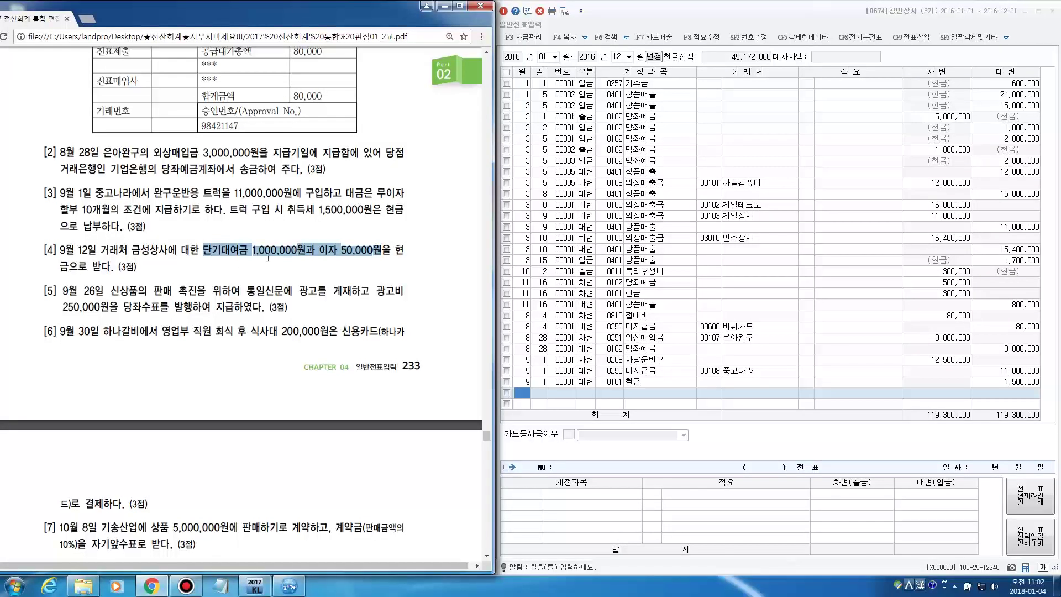
drag(204, 250, 297, 247)
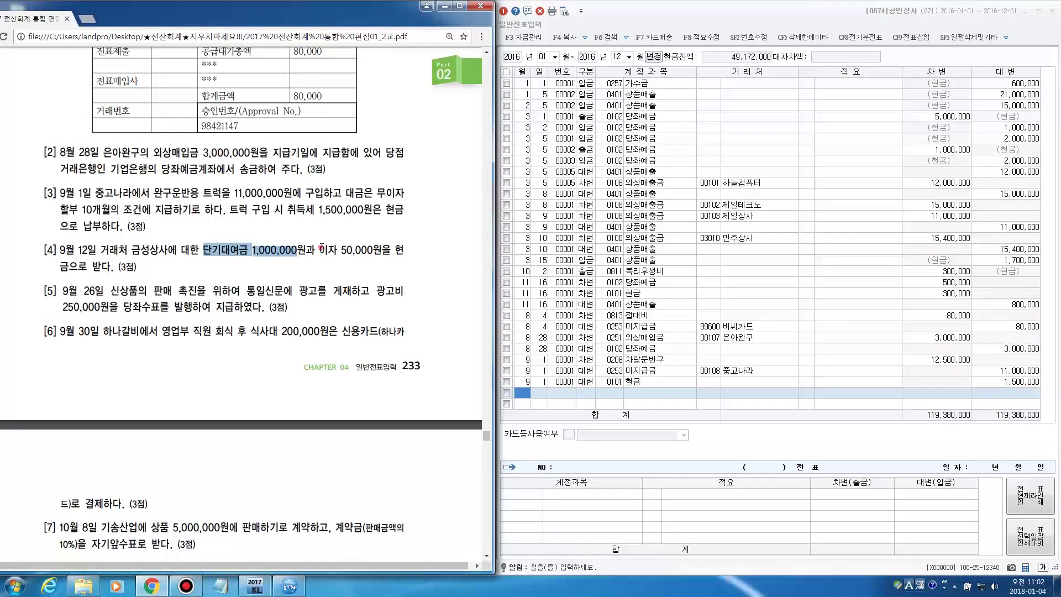
drag(320, 250, 378, 259)
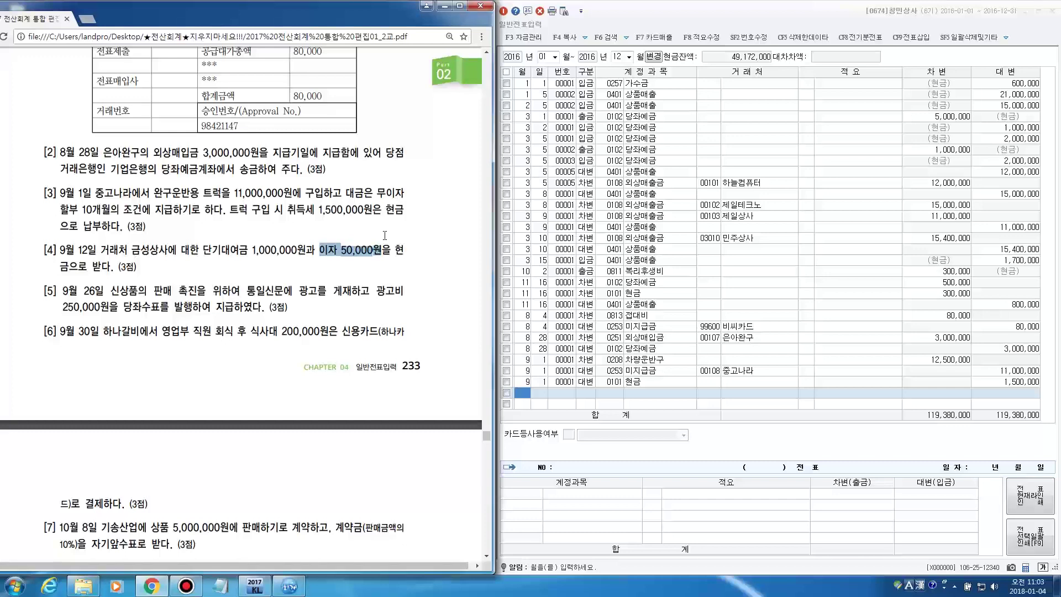
drag(204, 252, 404, 251)
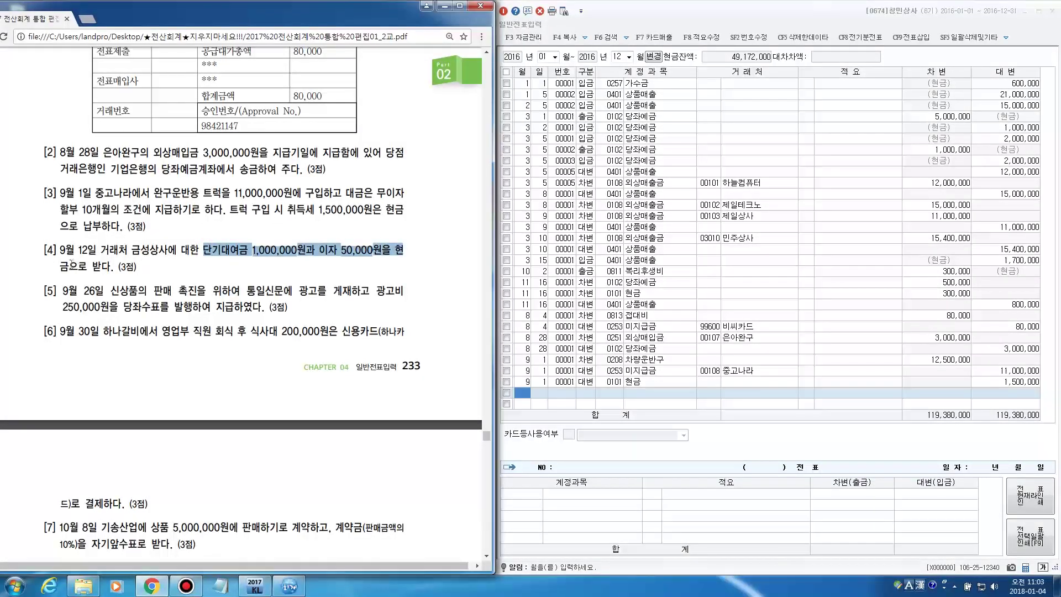
drag(61, 266, 111, 266)
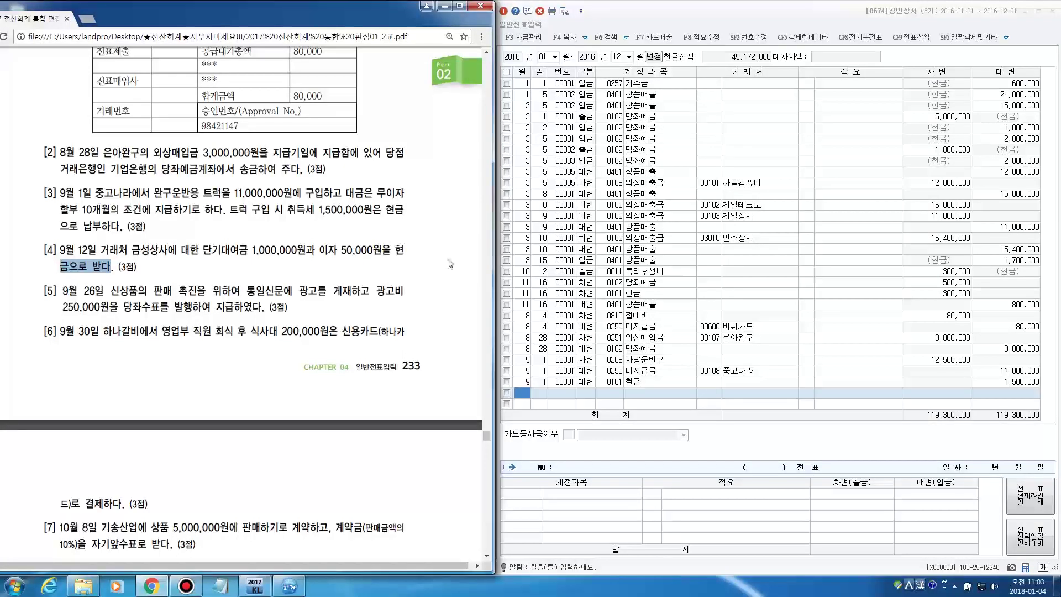
Step: Start a 대변 (credit) voucher line dated September 12 with account 0114 단기대여금 for exercise [4]
click(524, 394)
text(9)
key(Return)
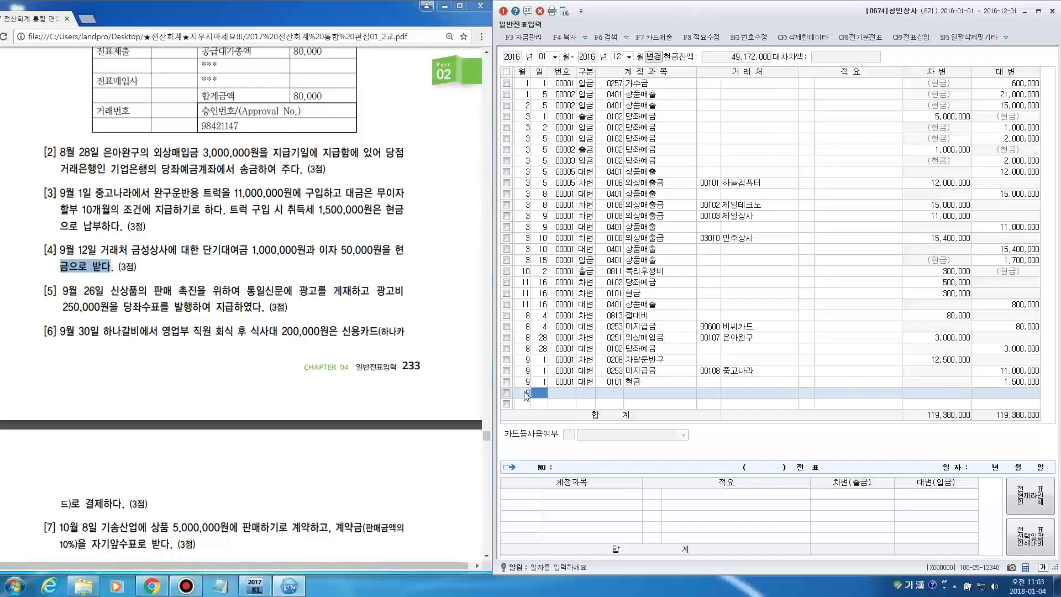
text(12)
key(Return)
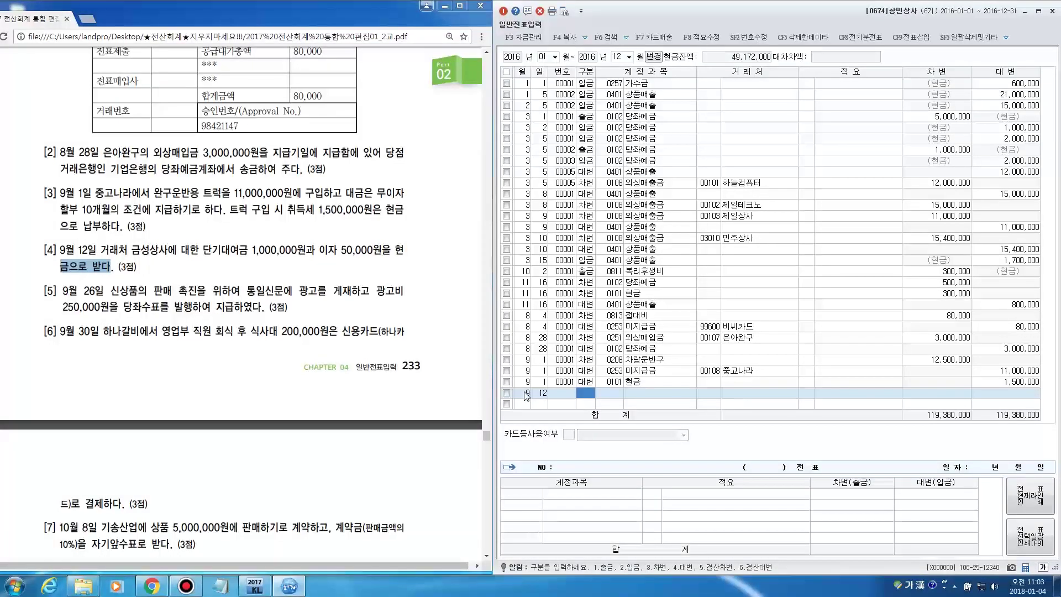
text(4)
key(Return)
text(단)
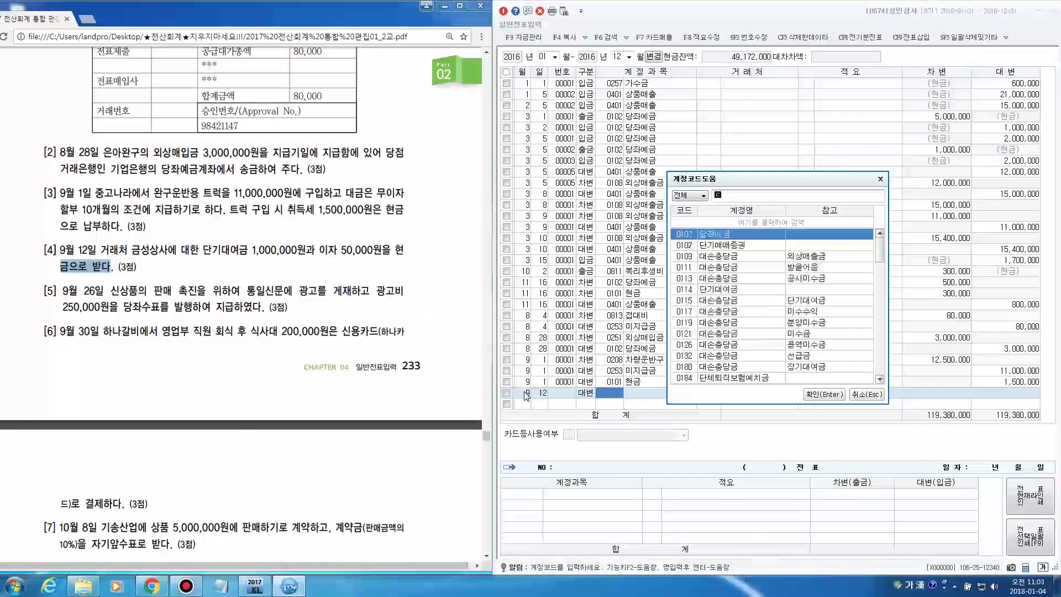
text(기대여)
key(Return)
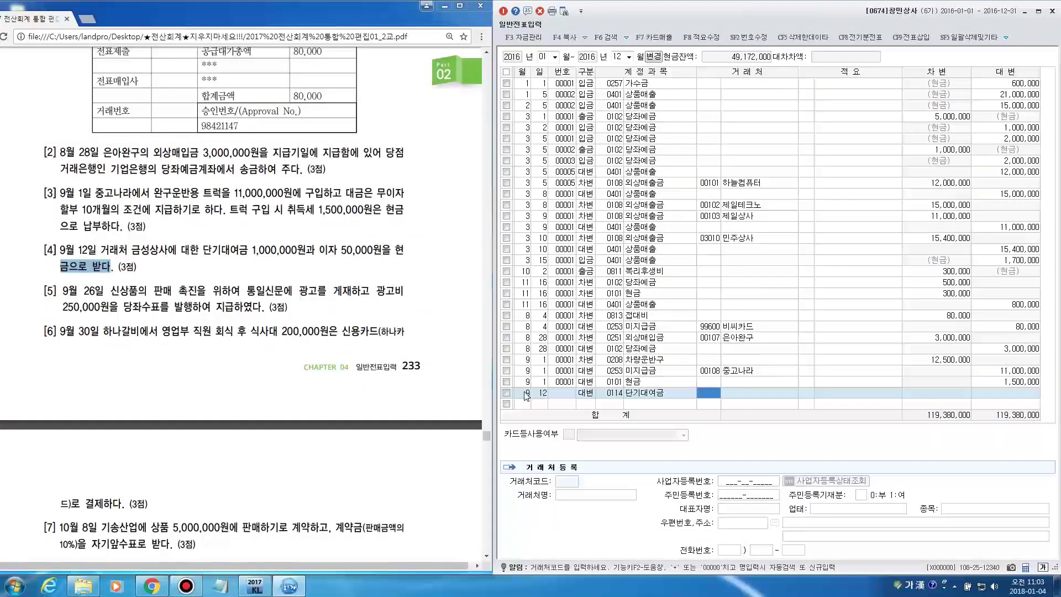
Step: Set the 단기대여금 line's counterparty to 00109 금성상사, as named in exercise [4], and leave the memo empty
key(F2)
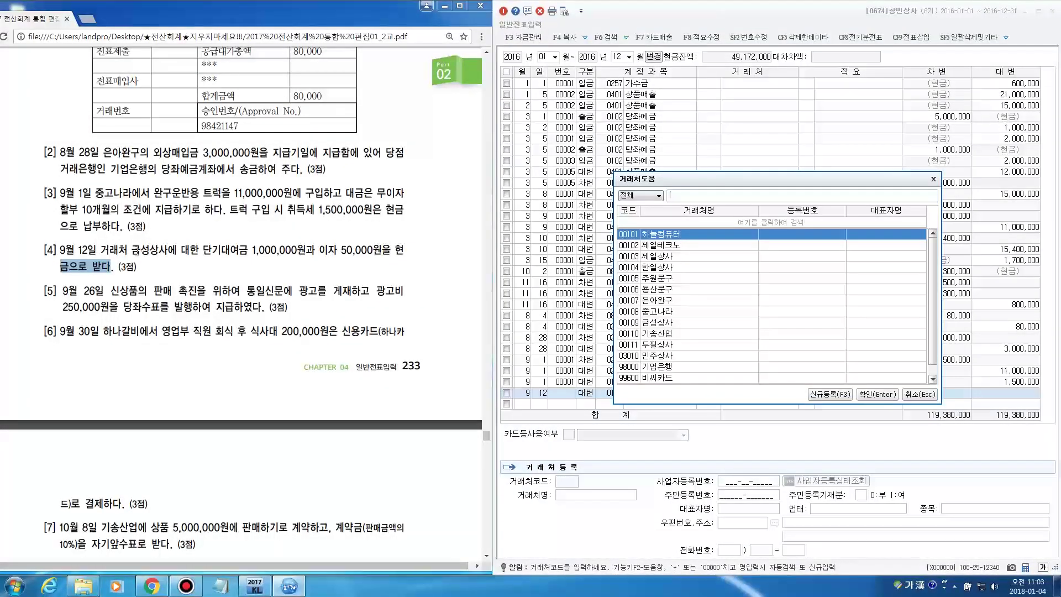
drag(131, 250, 168, 250)
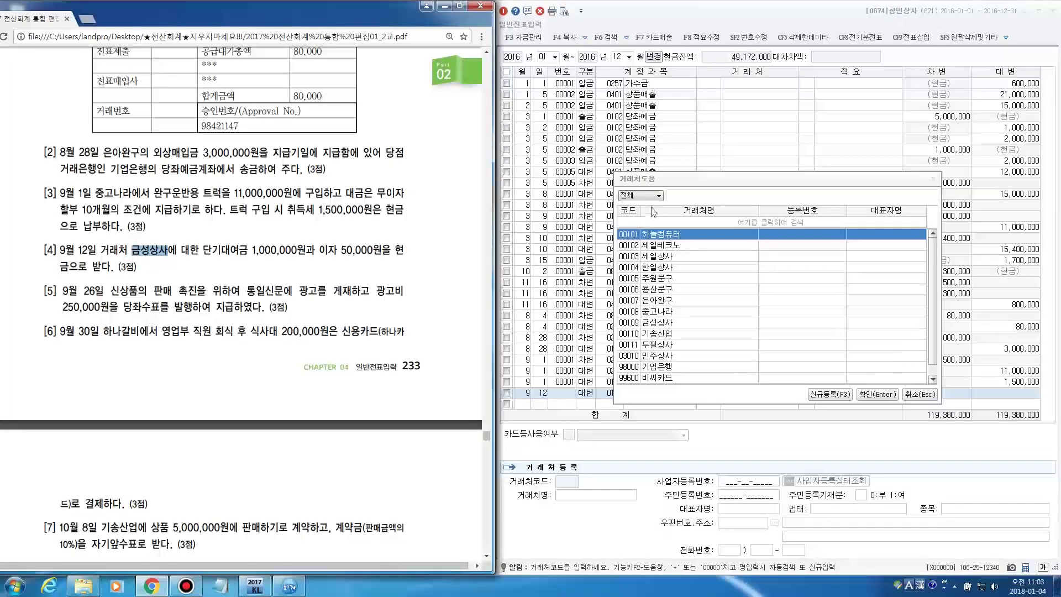
click(692, 195)
text(금성)
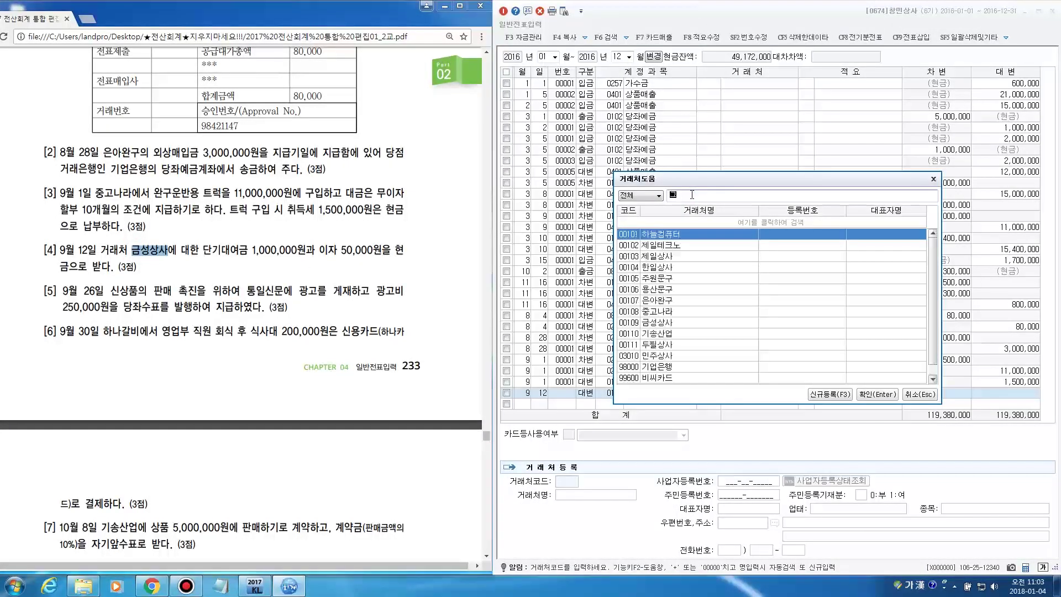
key(Return)
key(Return)
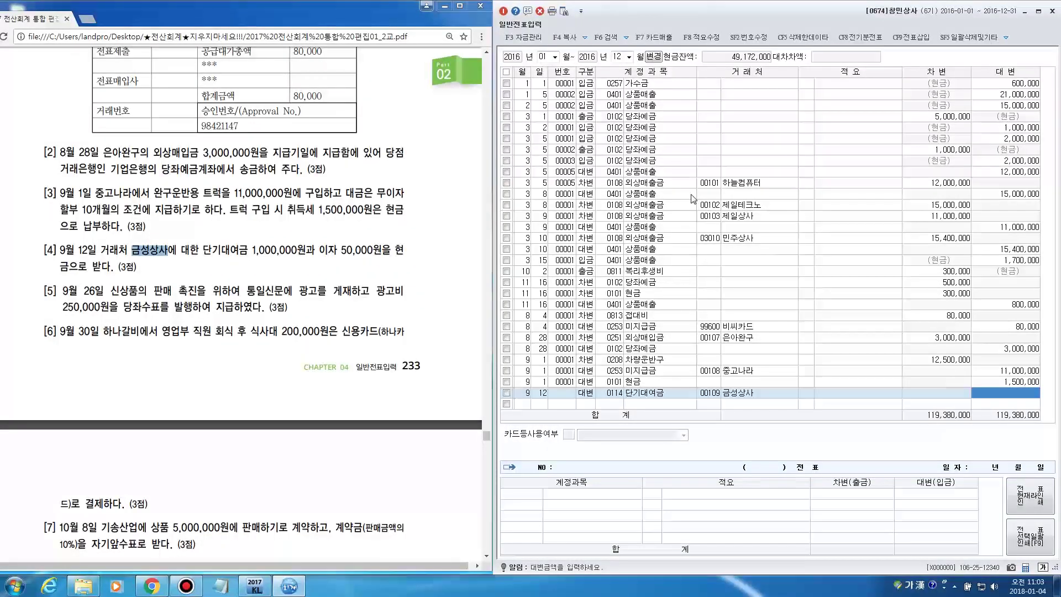
Step: Set the September 12 단기대여금 line's credit amount to 1,000,000 and carry the same date to a new voucher line
text(1000000)
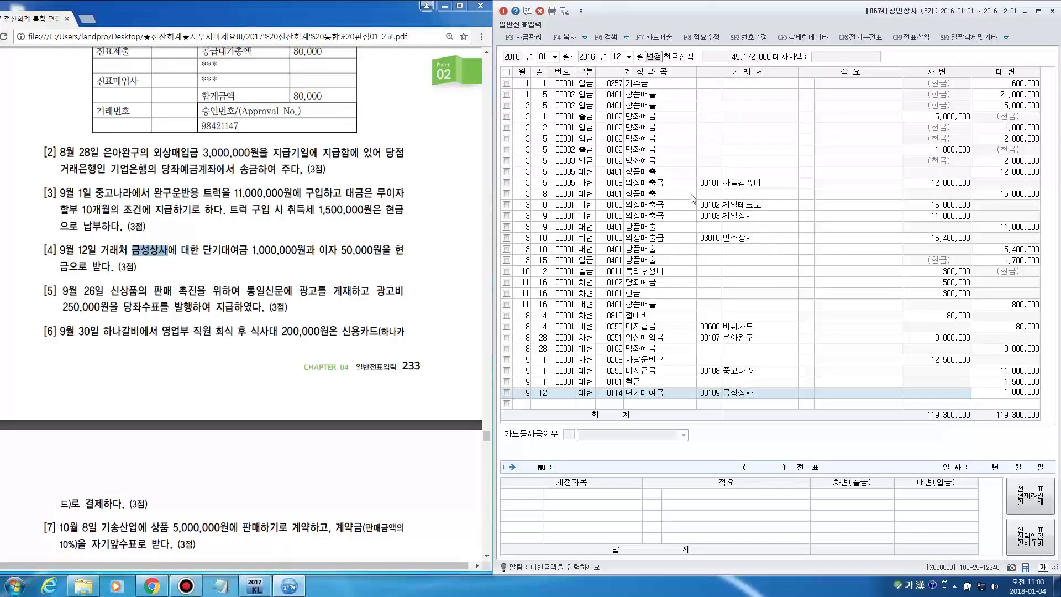
key(Return)
key(Return)
key(Return)
Step: Add a 대변 line to the September 12 voucher with account 0901 이자수익, no counterparty or memo, and 50,000
text(4)
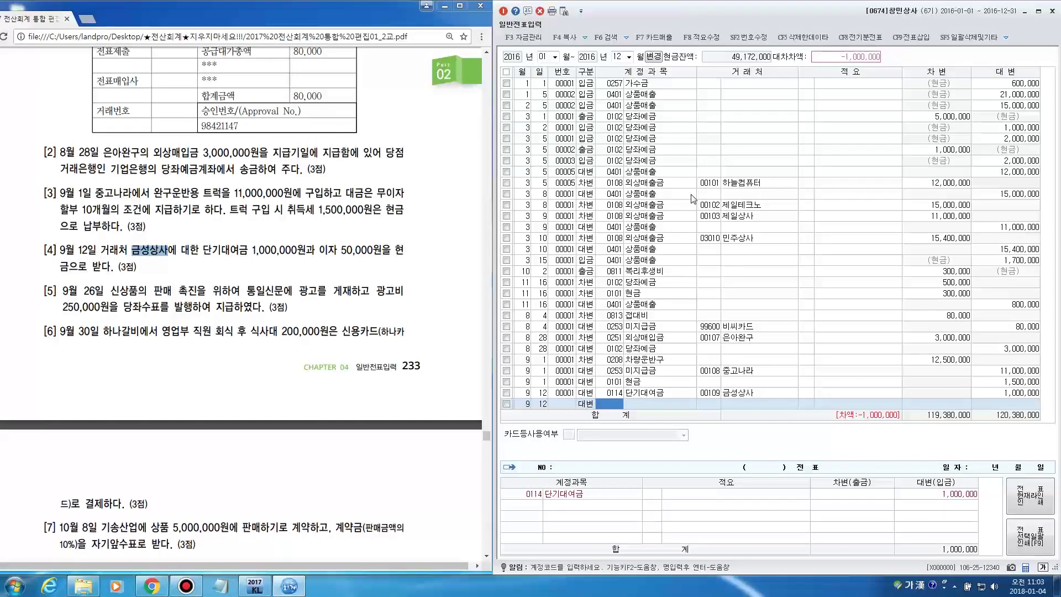
key(F2)
text(이자수익)
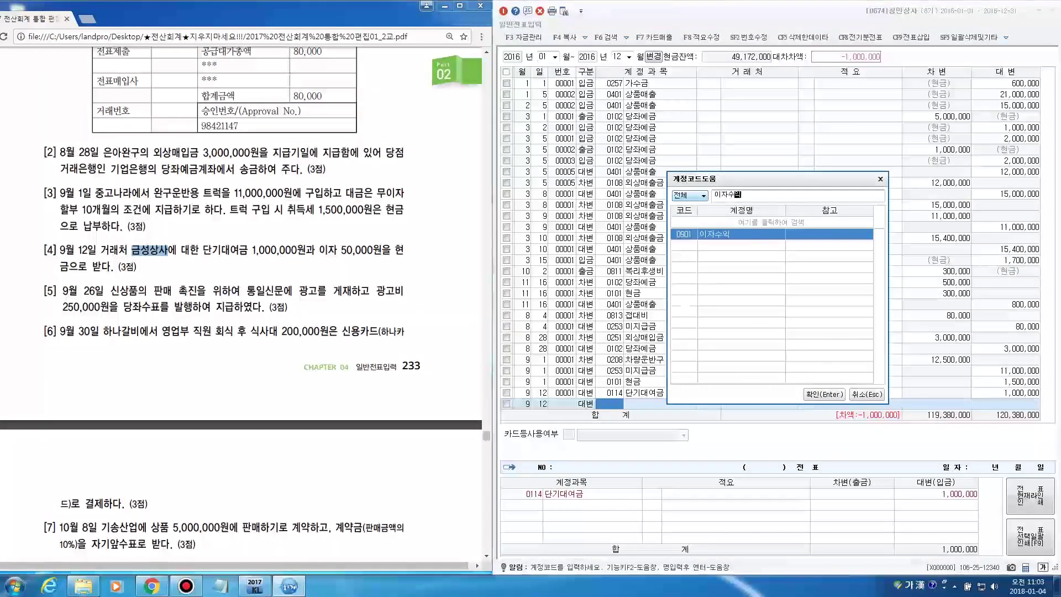
key(Return)
key(Return)
key(Return)
key(Return)
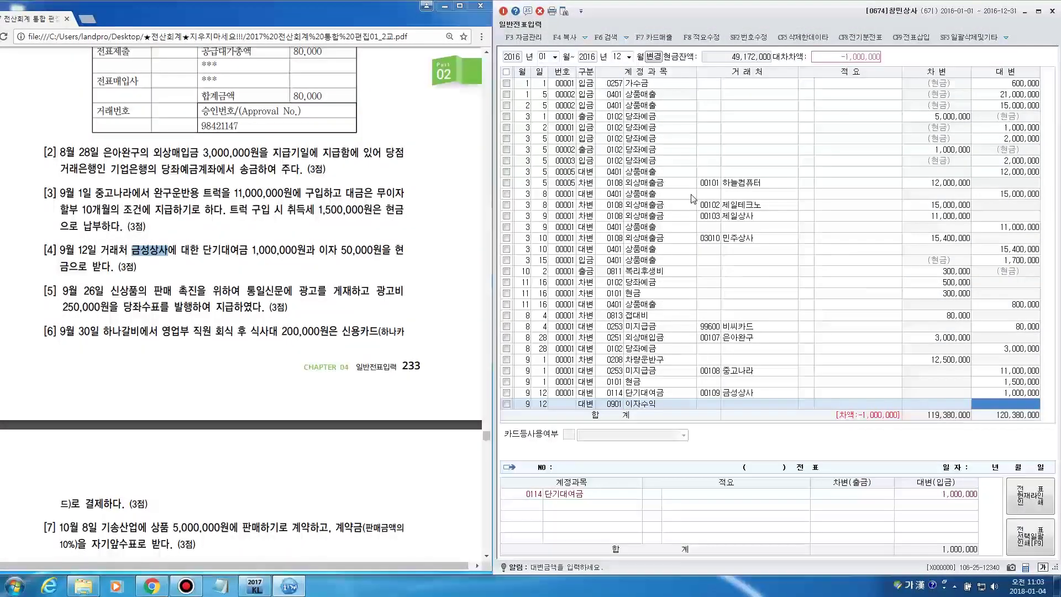
text(50,000)
key(Return)
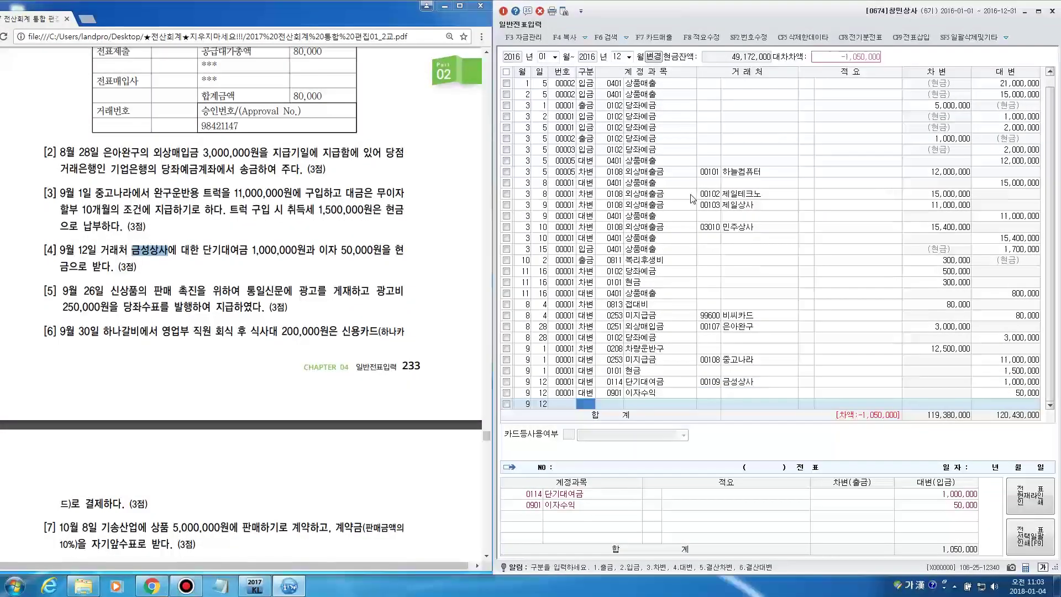
Step: Balance the September 12 voucher with a 차변 line for account 0101 현금, no counterparty or memo, and 1,050,000
text(3)
key(Return)
key(F2)
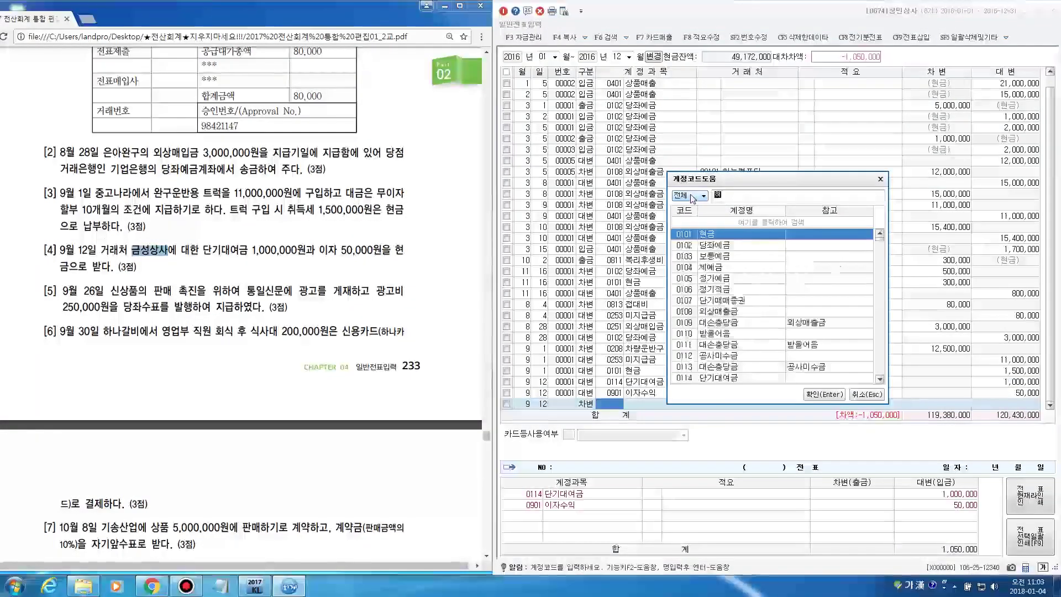
text(현금)
key(Return)
key(Return)
key(Return)
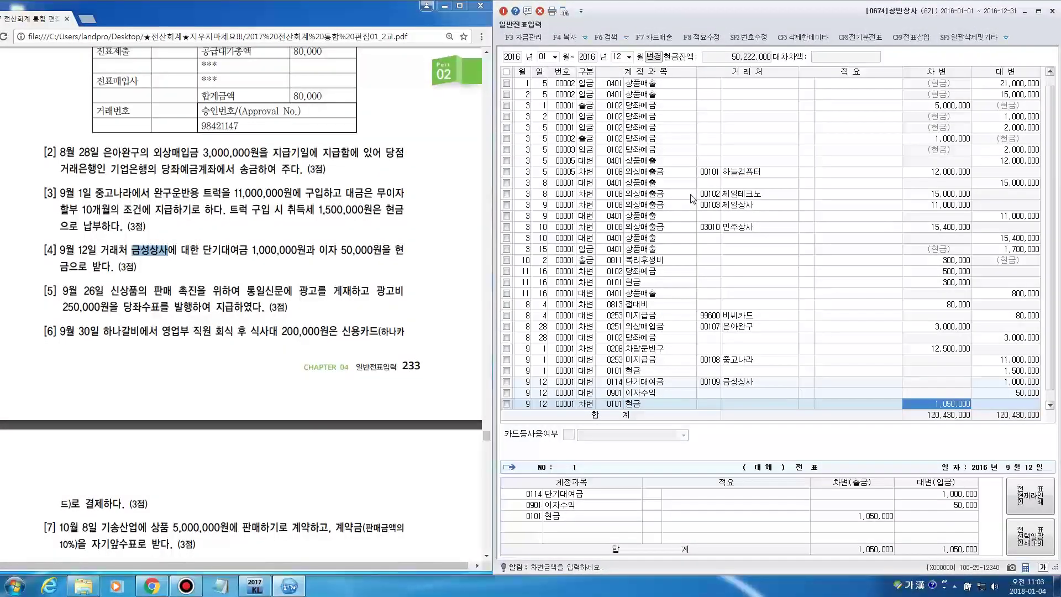
key(Return)
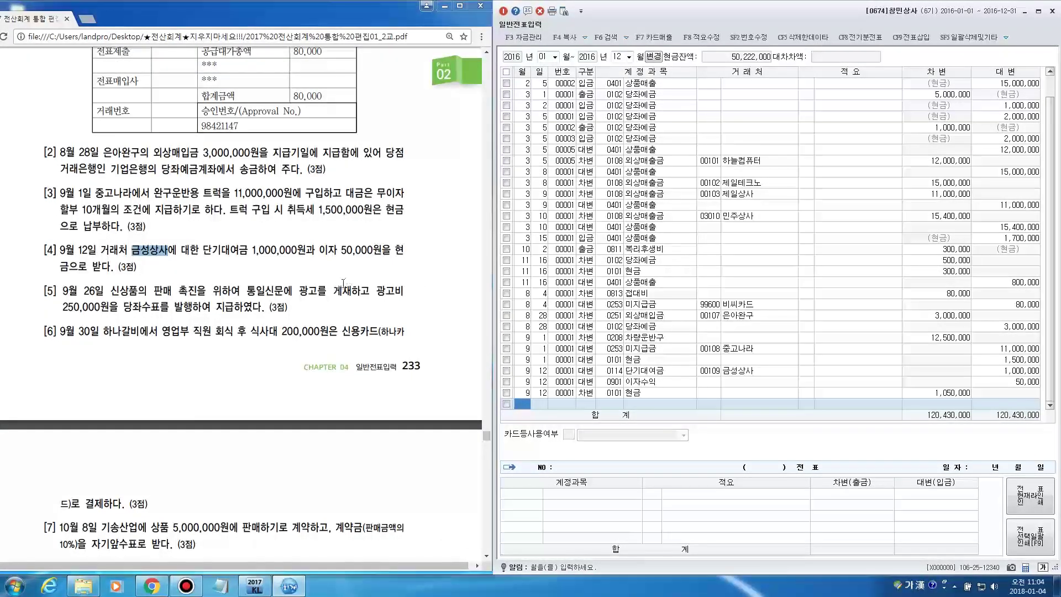
Step: Study exercise [5] in the PDF for the date, advertising purpose, expense amount and means of payment
click(314, 311)
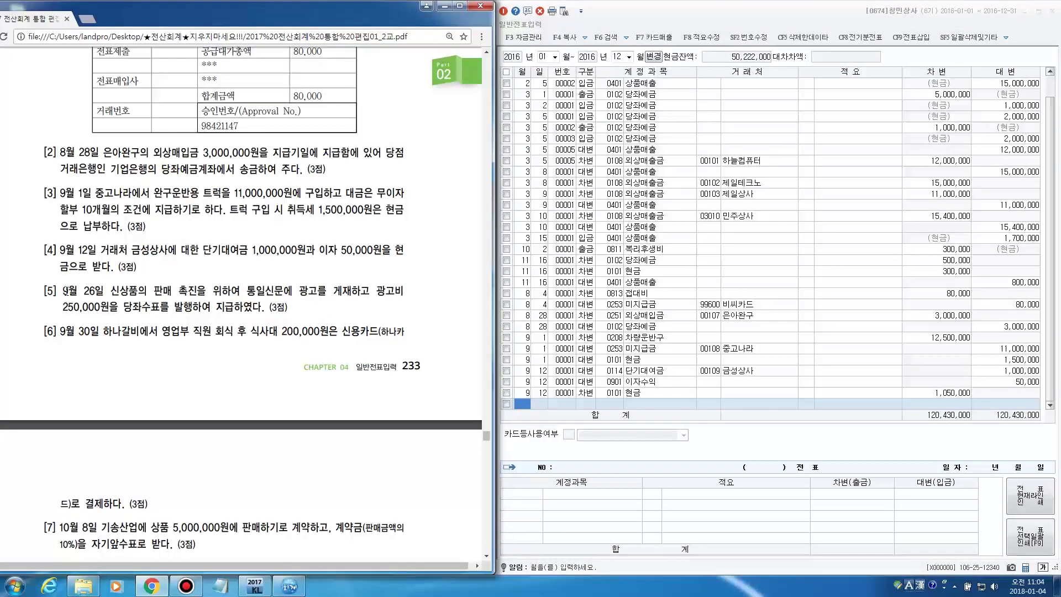
drag(62, 291, 228, 312)
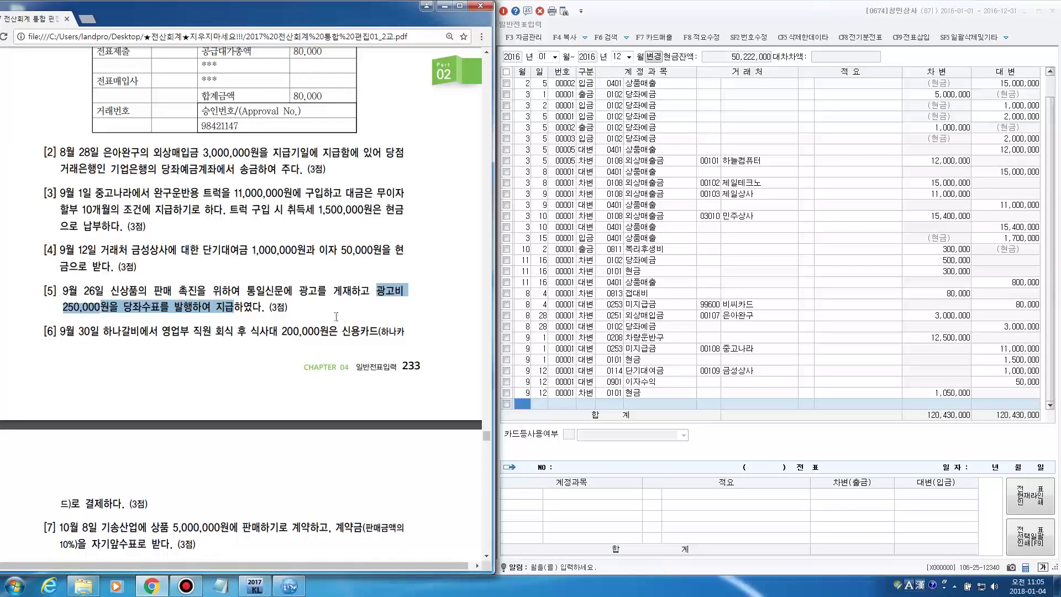
drag(298, 291, 394, 300)
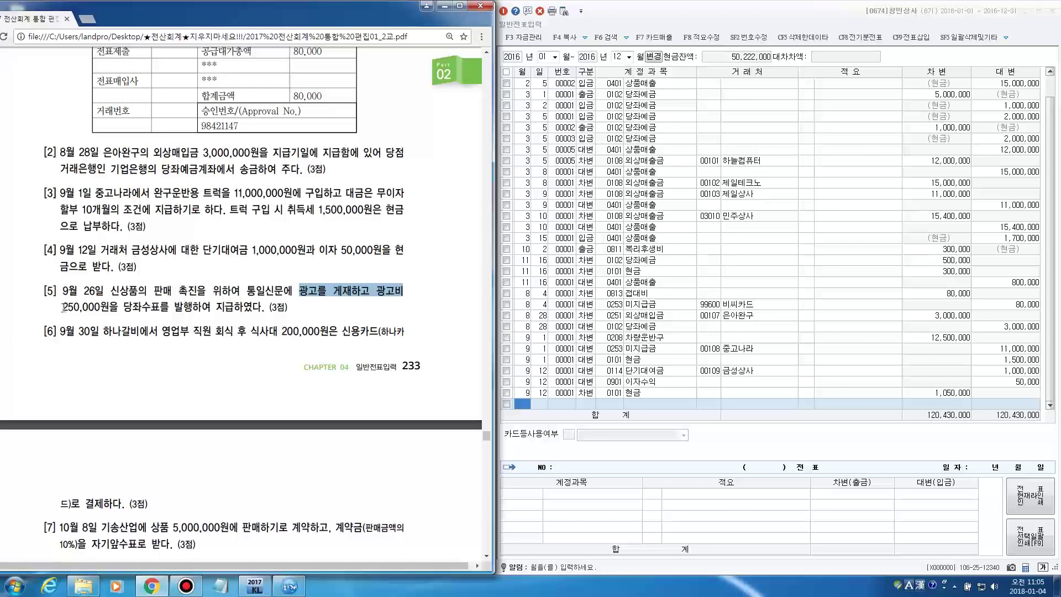
drag(62, 307, 161, 307)
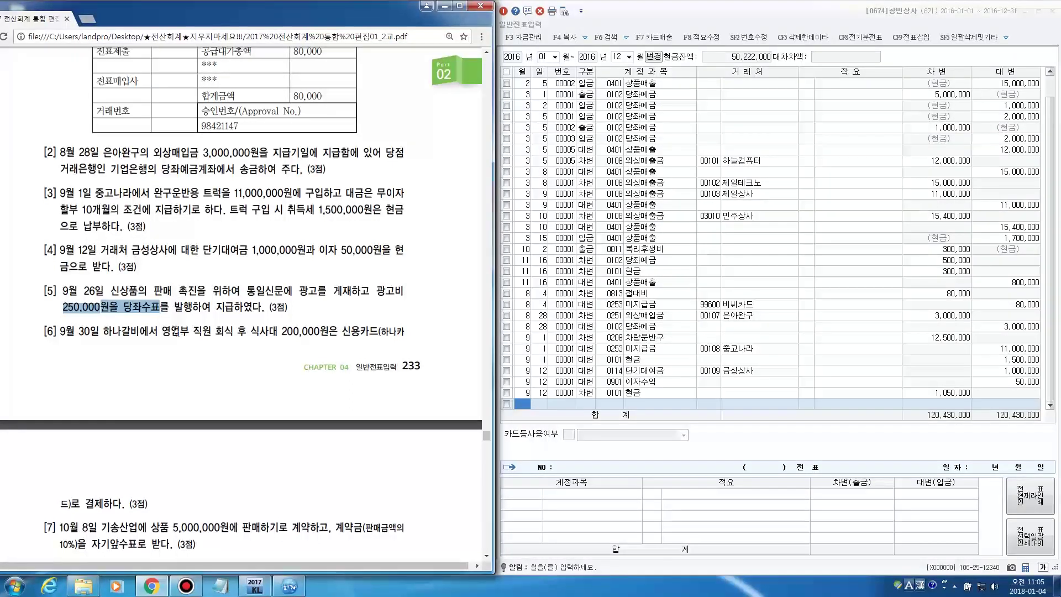
drag(125, 311, 230, 314)
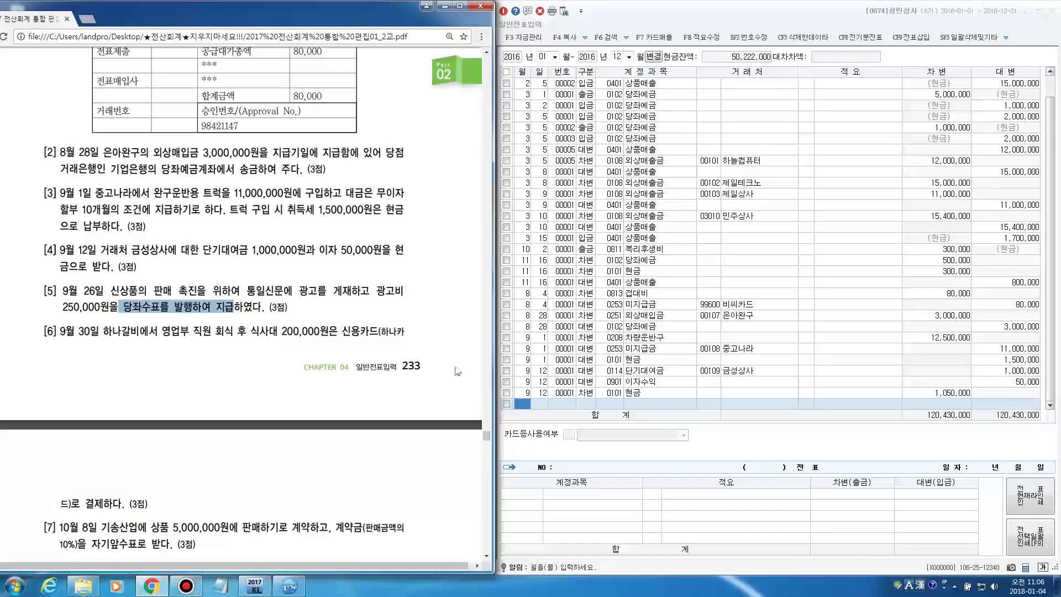
Step: Start a 차변 (debit) voucher line dated September 26 for exercise [5]
click(520, 401)
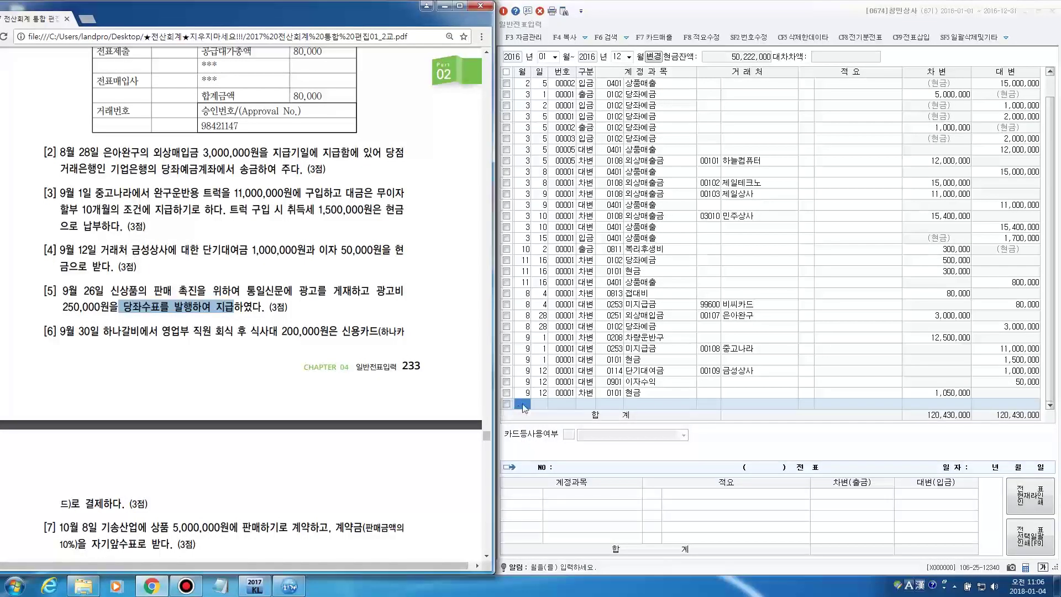
text(9)
key(Return)
text(26)
key(Return)
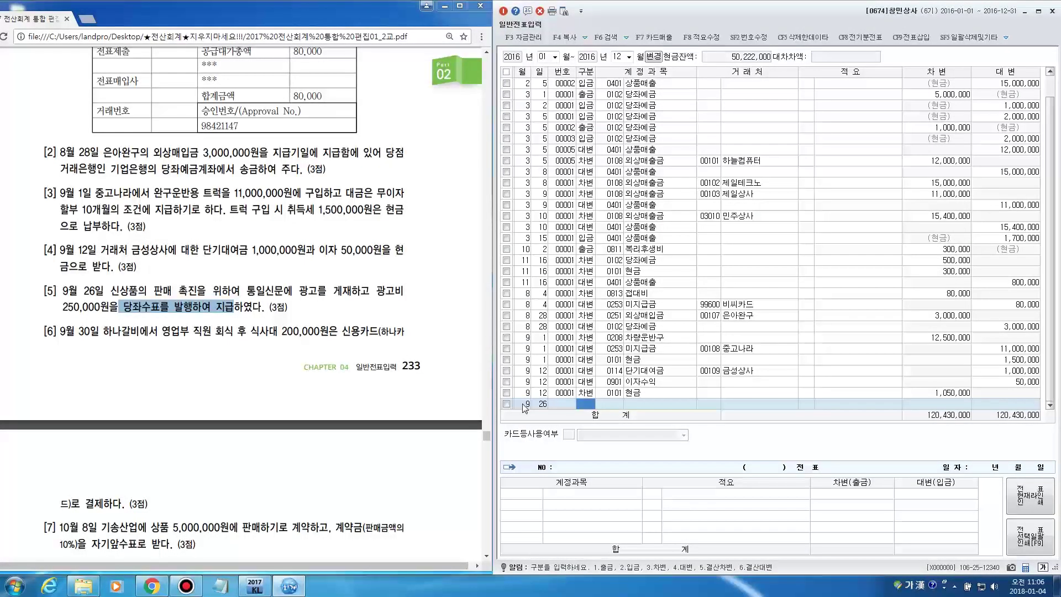
text(3)
key(Return)
Step: Search the account codes for 광고 and assign 0833 광고선전비, the 판매관리비 account, checking it against the sales-promotion wording in exercise [5]
key(F2)
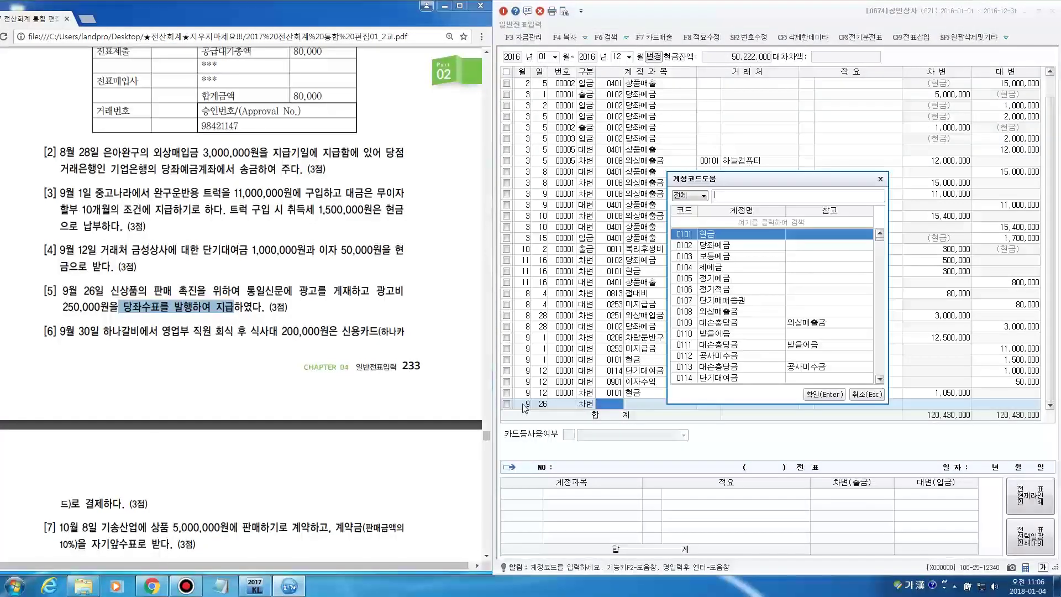
text(광)
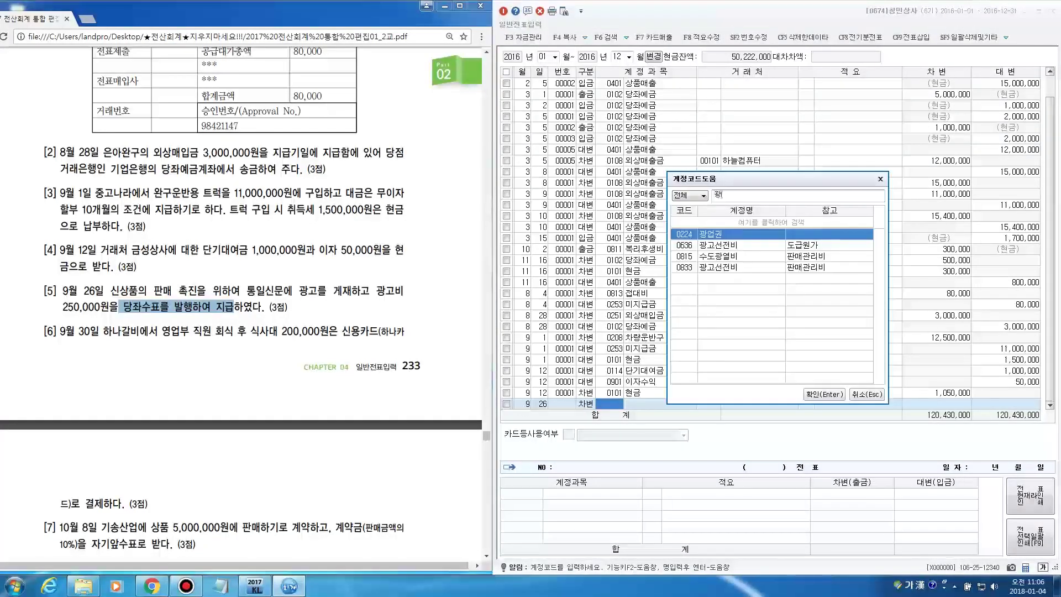
text(고)
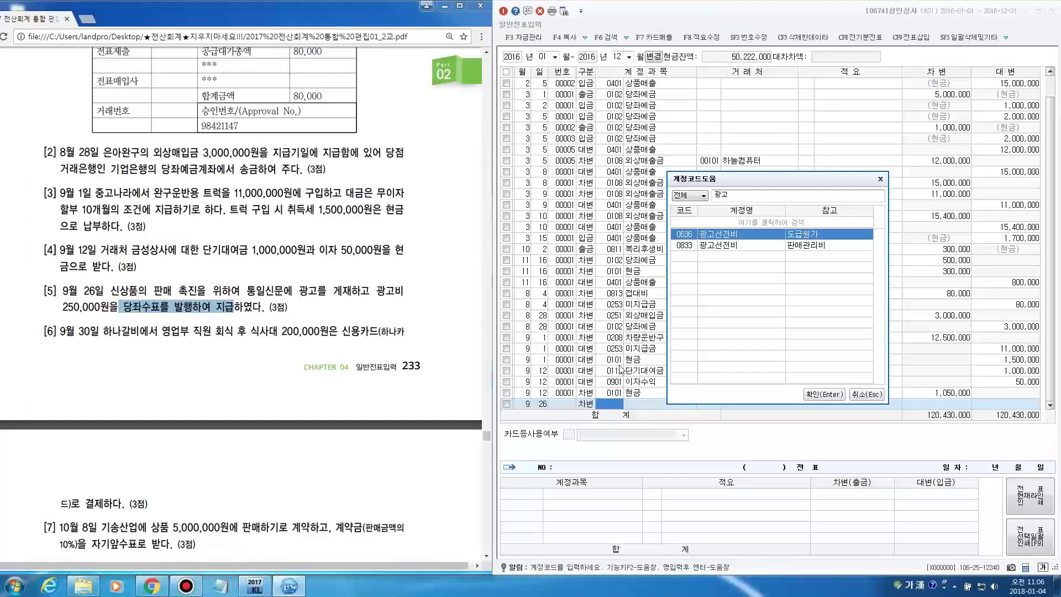
click(718, 234)
click(719, 245)
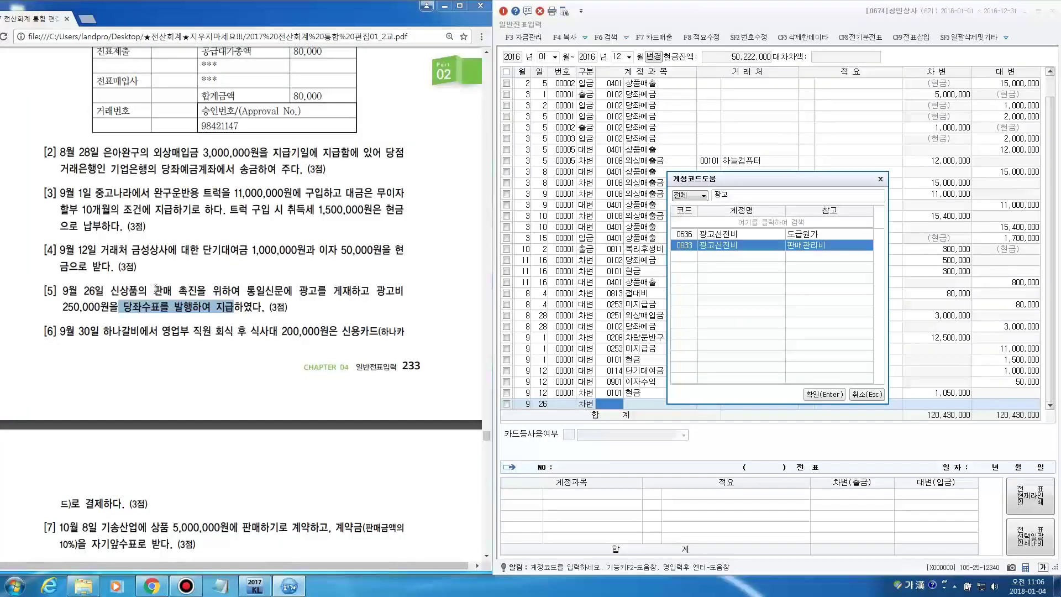
drag(156, 288, 204, 295)
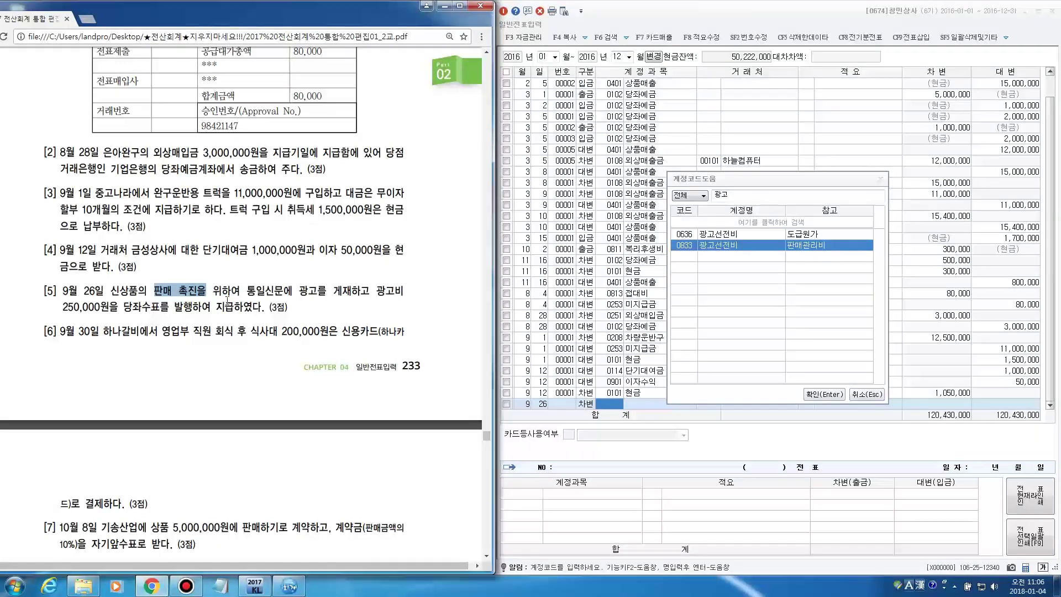
click(811, 247)
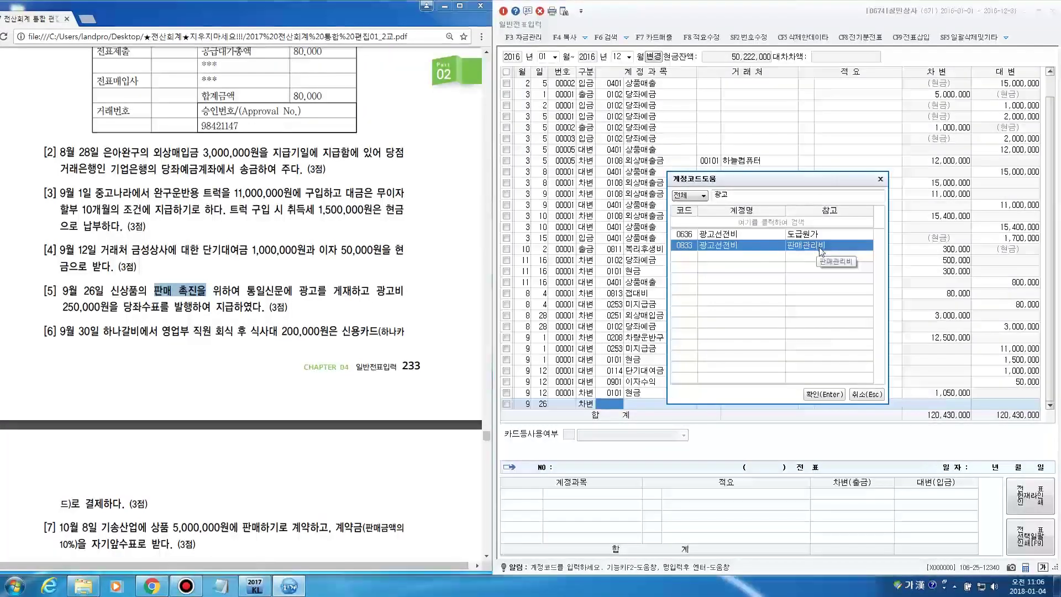
click(824, 394)
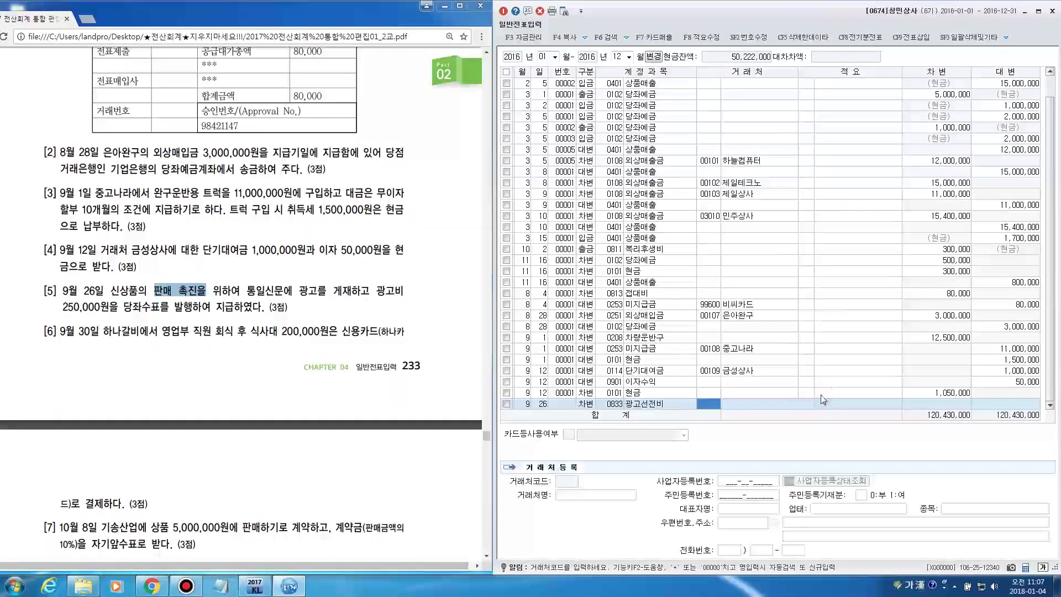
Step: Leave the 광고선전비 line's counterparty and memo empty and set its debit amount to 250,000
key(Return)
key(Return)
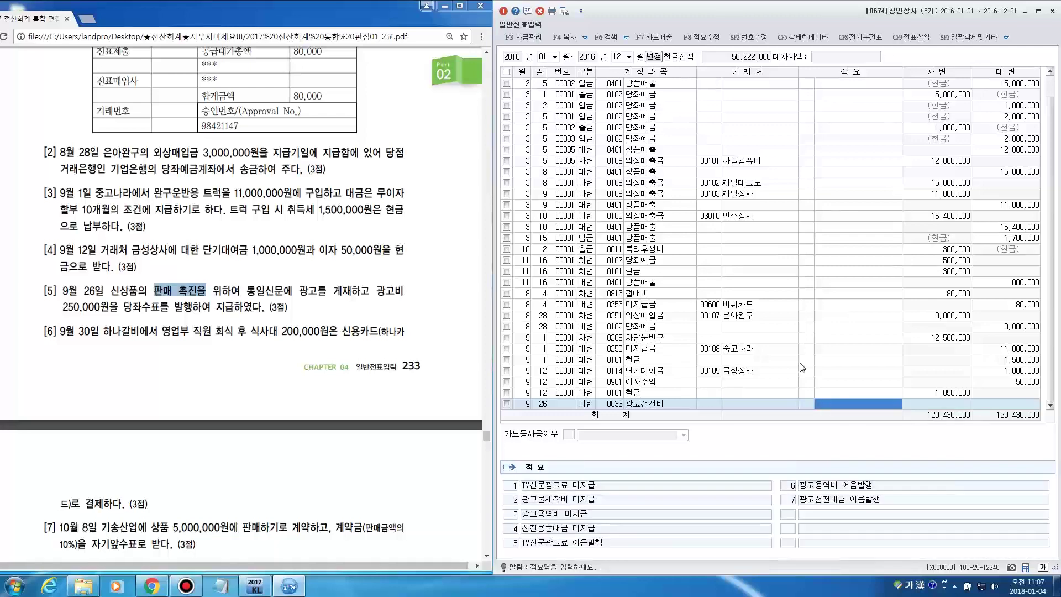
text(2500000)
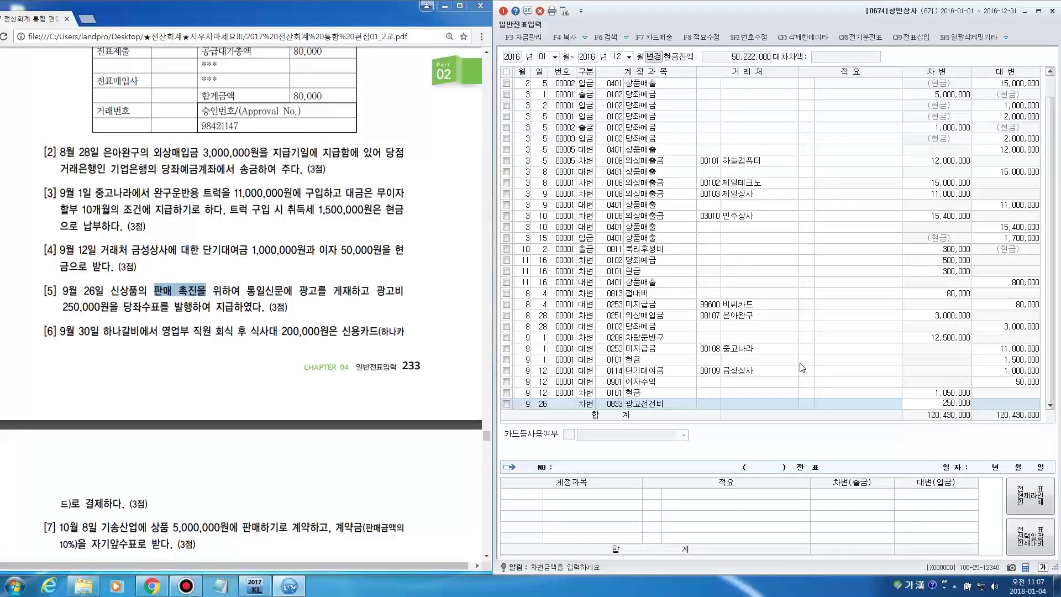
key(Return)
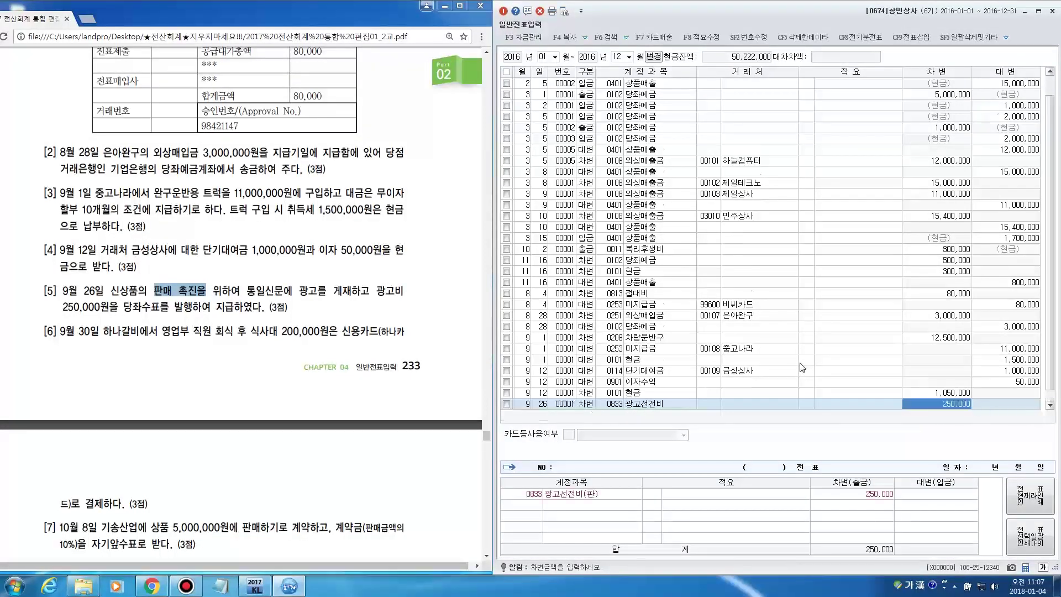
Step: Balance the September 26 voucher with a 대변 line for account 0102 당좌예금, no counterparty or memo, and 250,000
key(Return)
text(4)
key(Return)
key(F2)
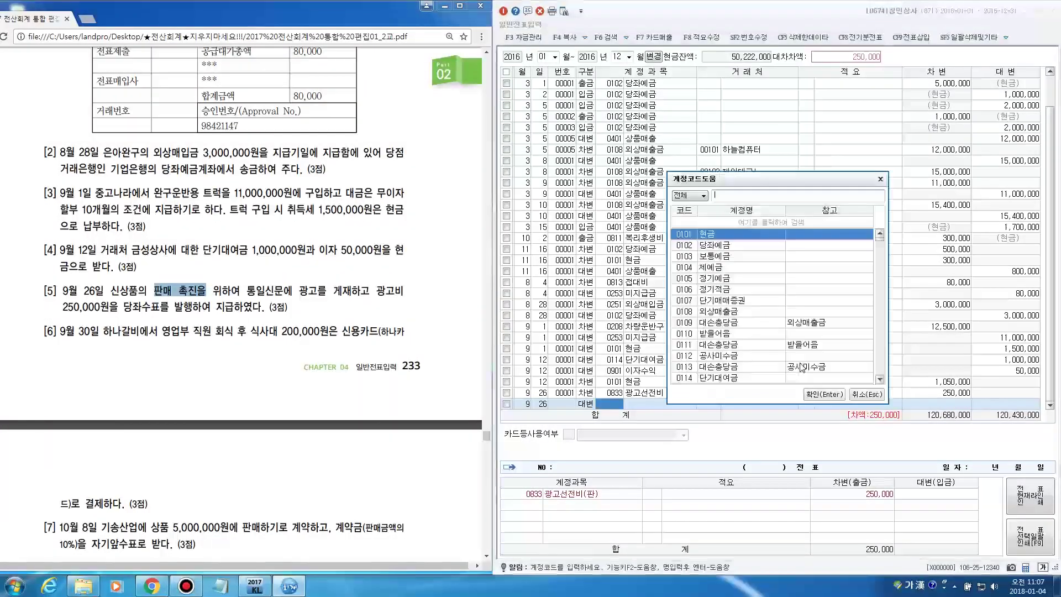
text(당좌예)
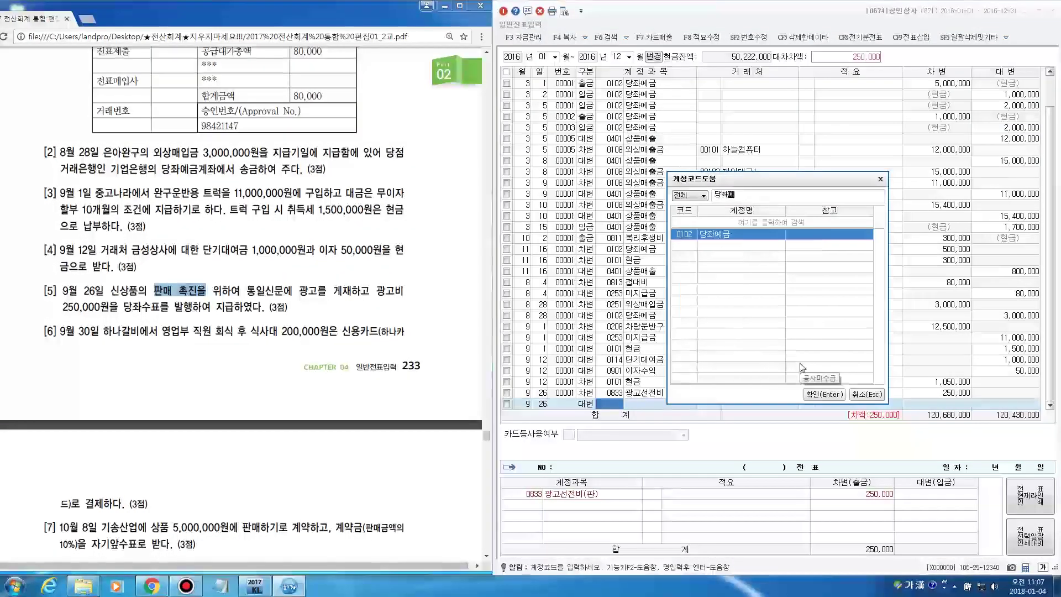
key(Return)
key(Return)
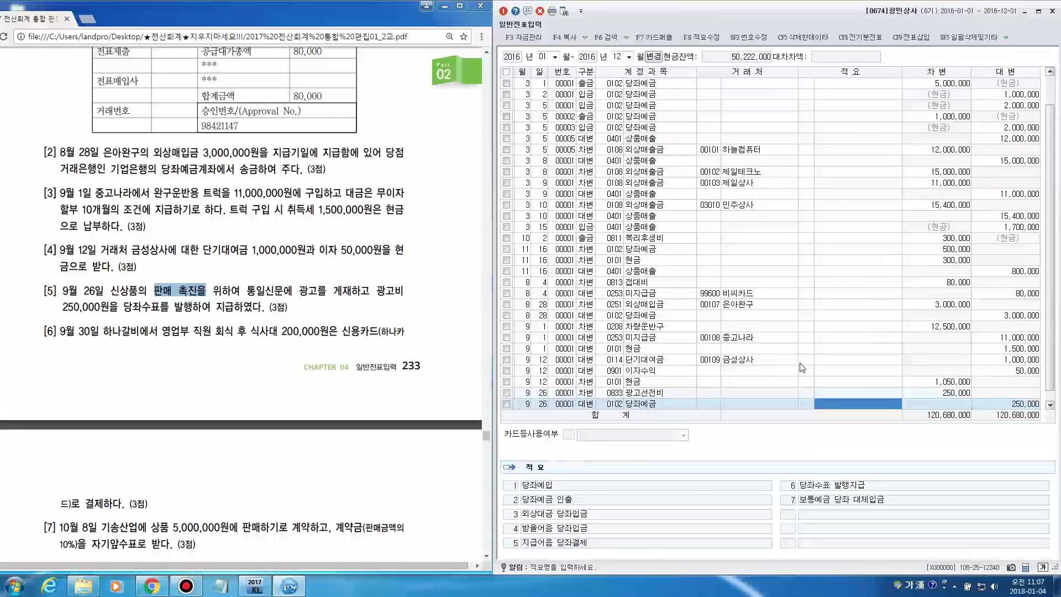
key(Return)
key(Return)
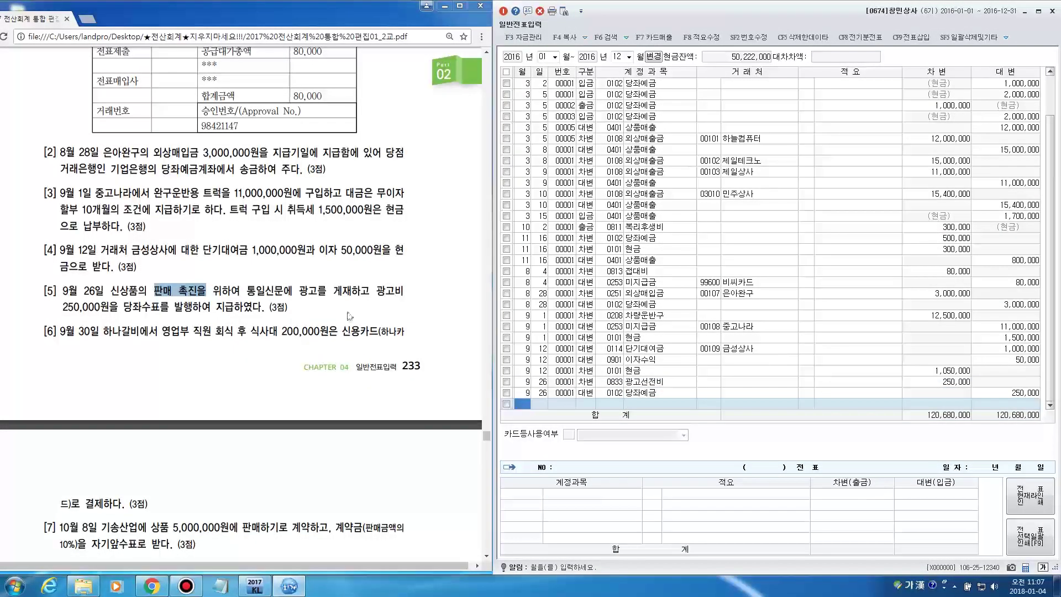
Step: Study exercise [6] in the PDF for the date, staff department, meal expense amount and credit card used
click(340, 315)
scroll(342, 316, down, 2)
scroll(340, 315, down, 1)
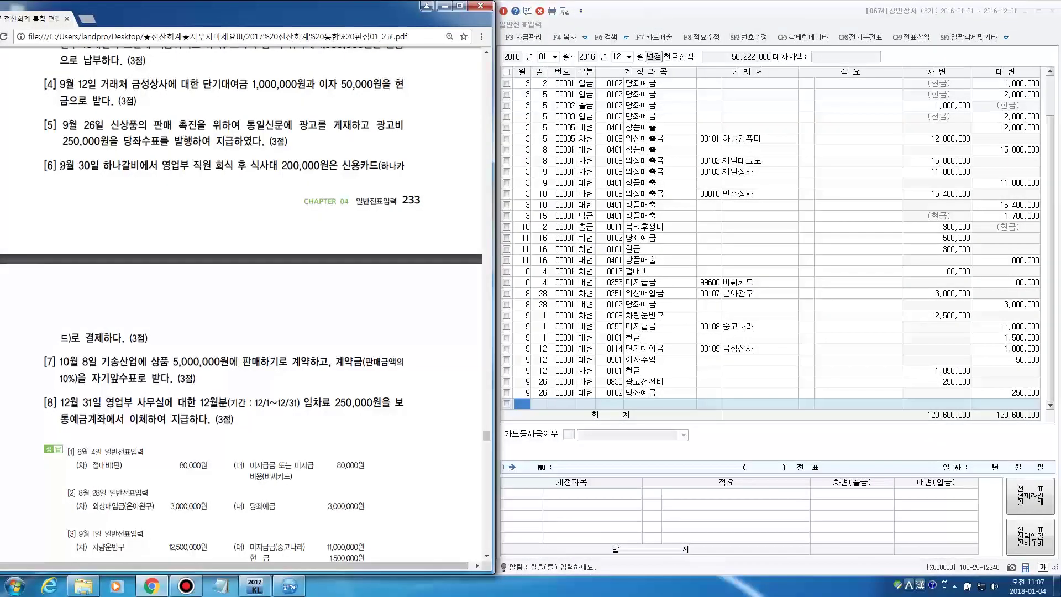
drag(57, 165, 403, 185)
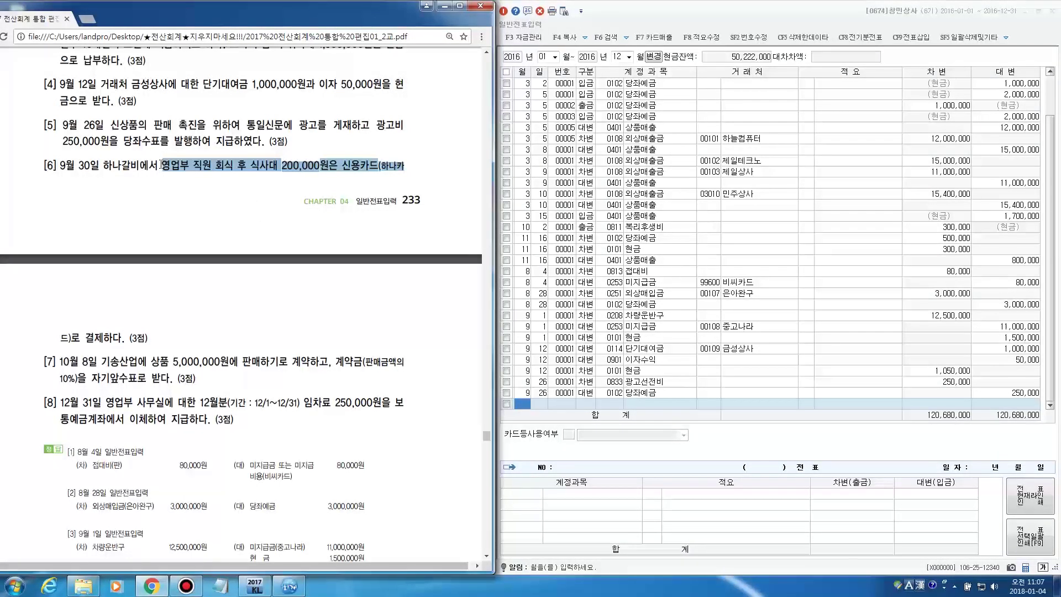
drag(162, 164, 211, 165)
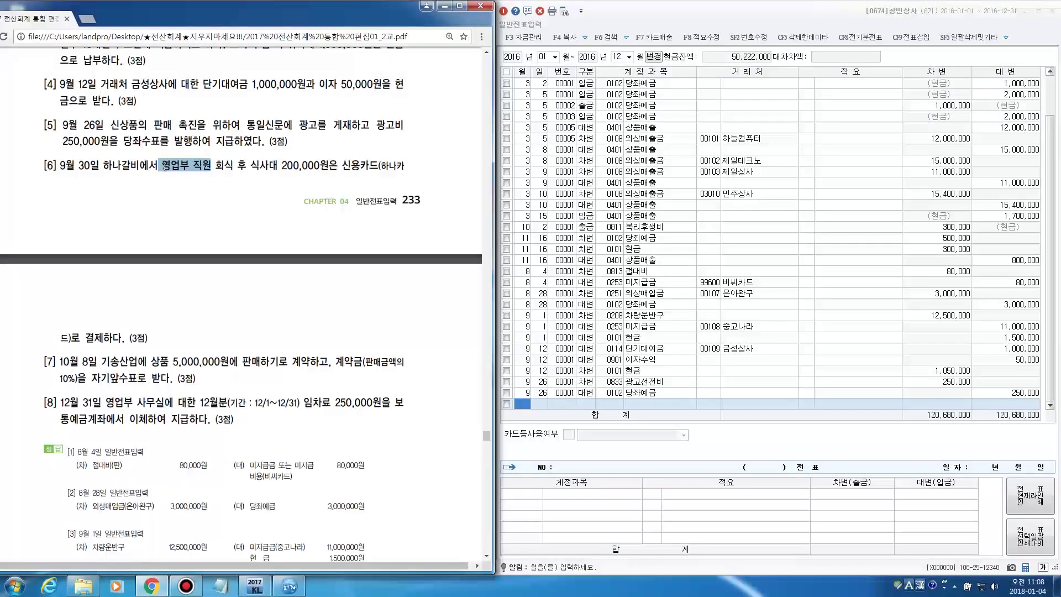
drag(162, 166, 400, 186)
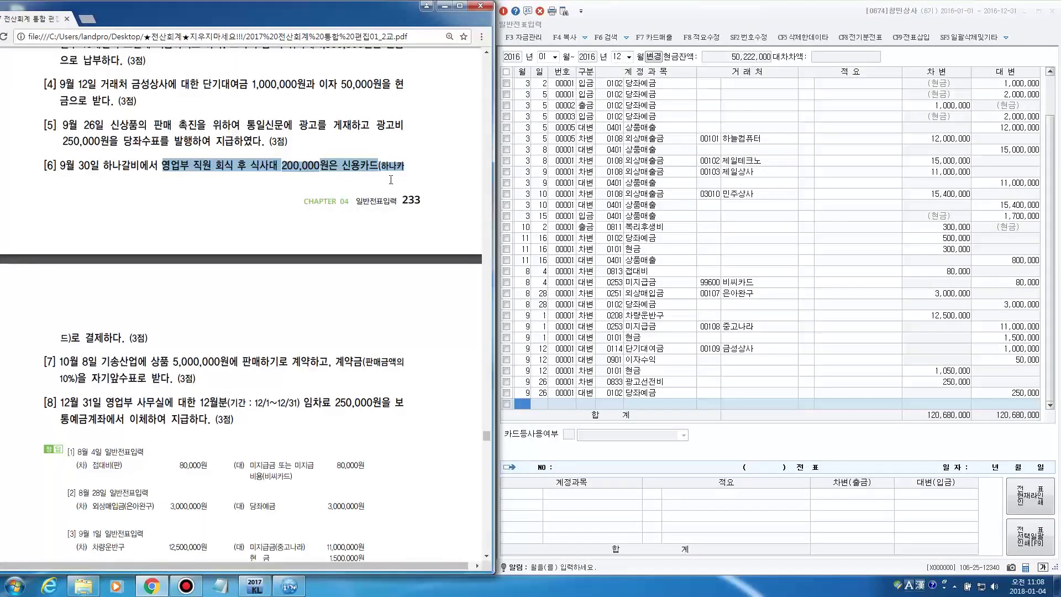
drag(379, 166, 402, 169)
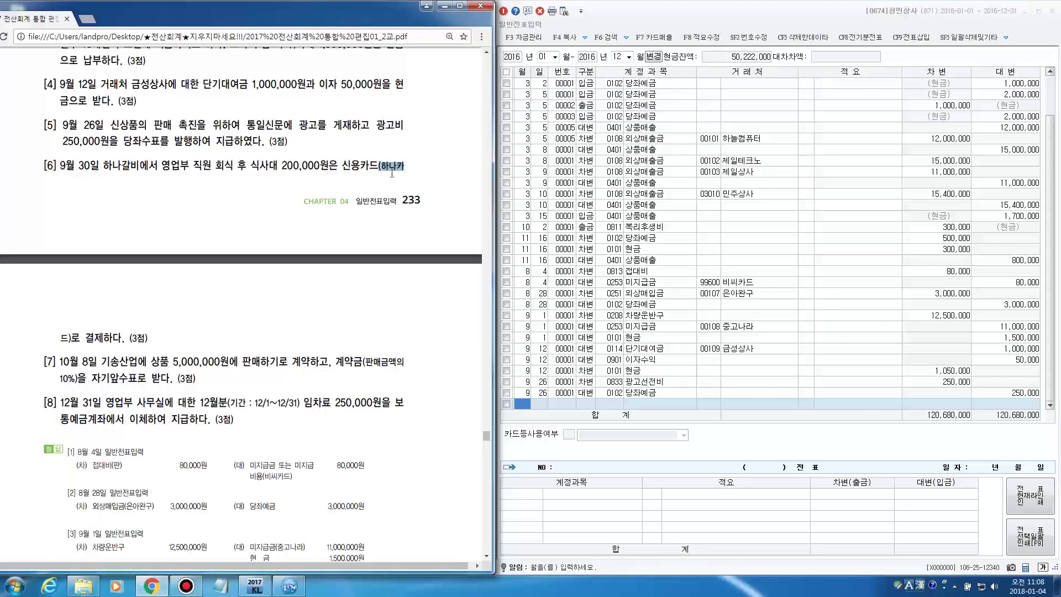
Step: Start a new voucher line dated September 30 (month 9, day 30) and set it as a 차변 entry
click(522, 404)
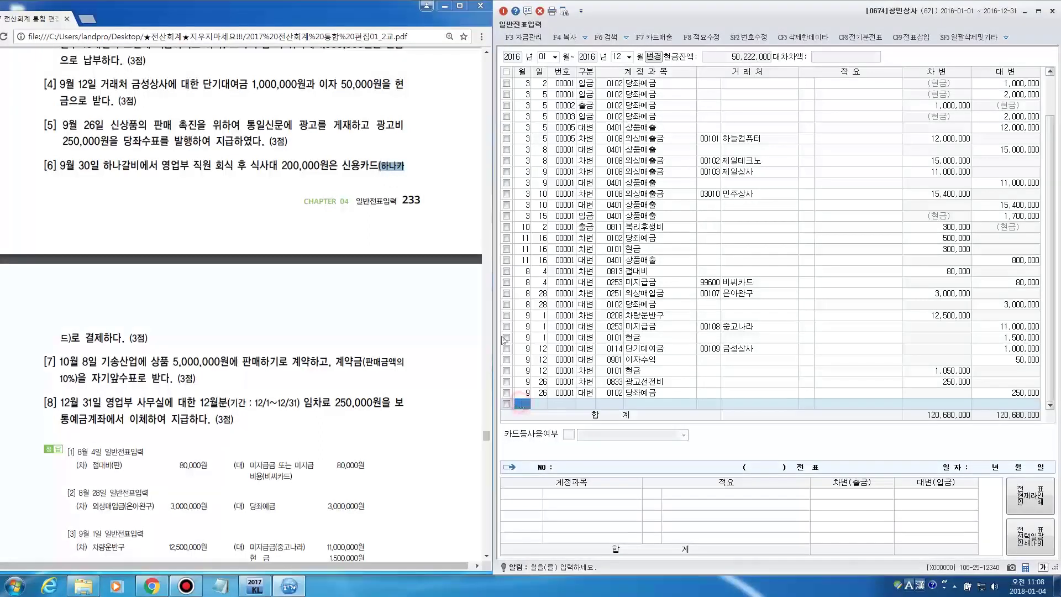
text(9)
key(Escape)
text(9)
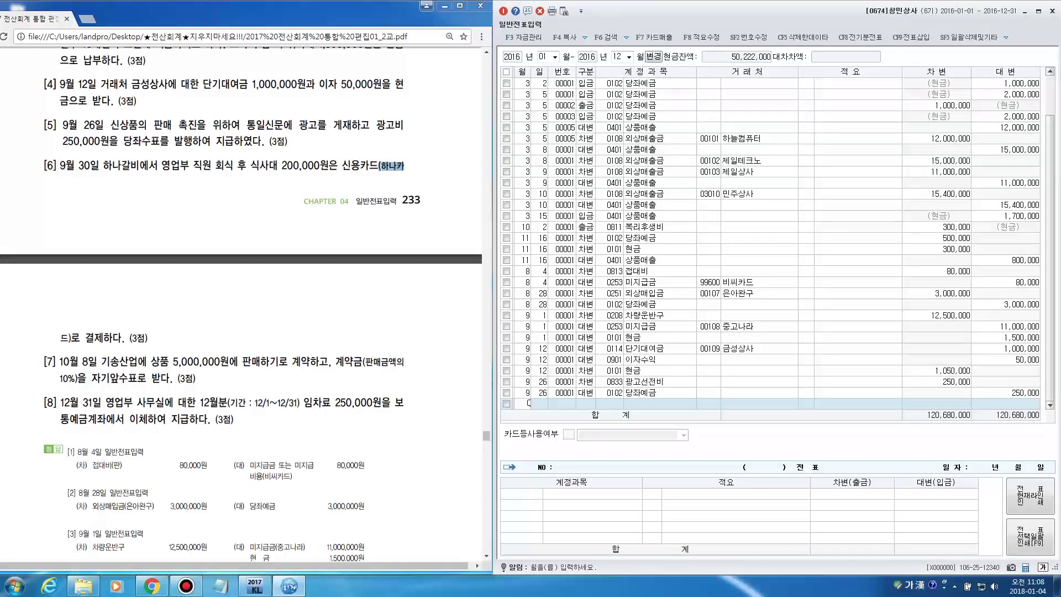
key(Return)
text(30)
key(Return)
text(3)
key(Return)
Step: Search the account codes for 복리 and assign 0811 복리후생비, the 판매관리비 account, checking it against 영업부 in exercise [6]
text(복리)
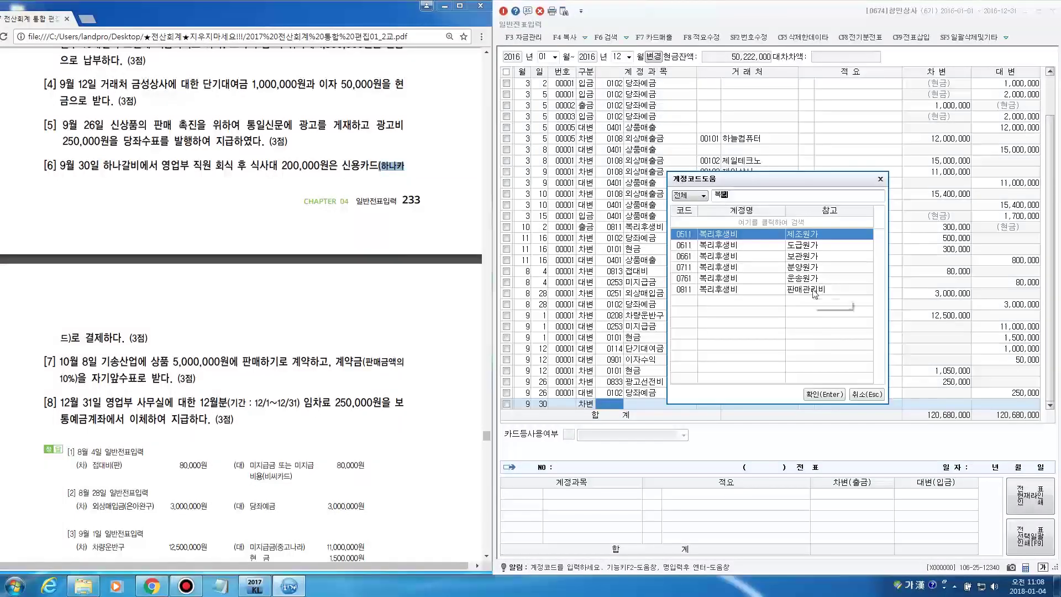
drag(159, 165, 189, 165)
click(819, 297)
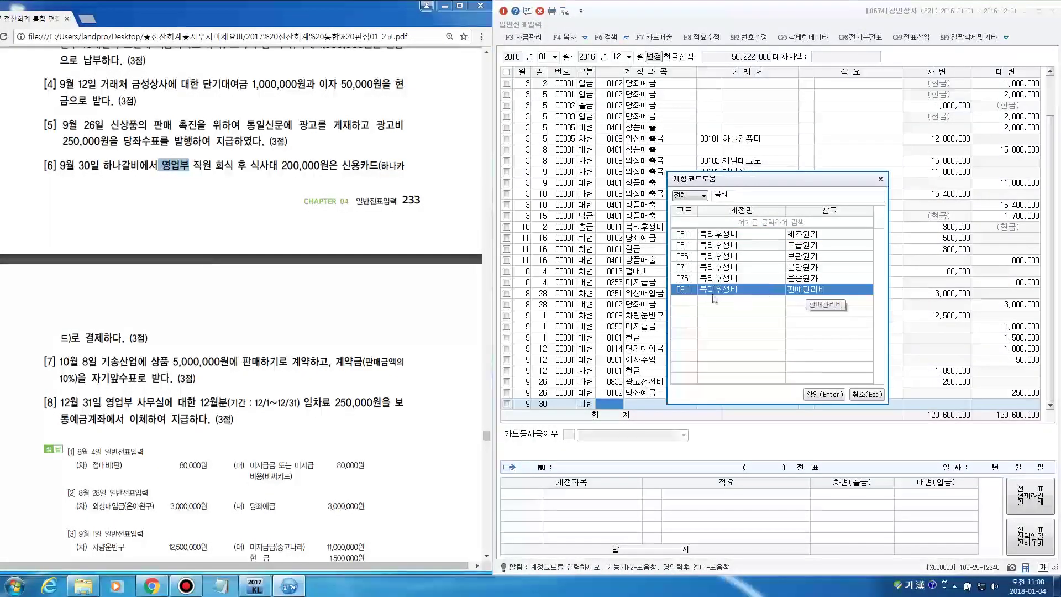
key(Return)
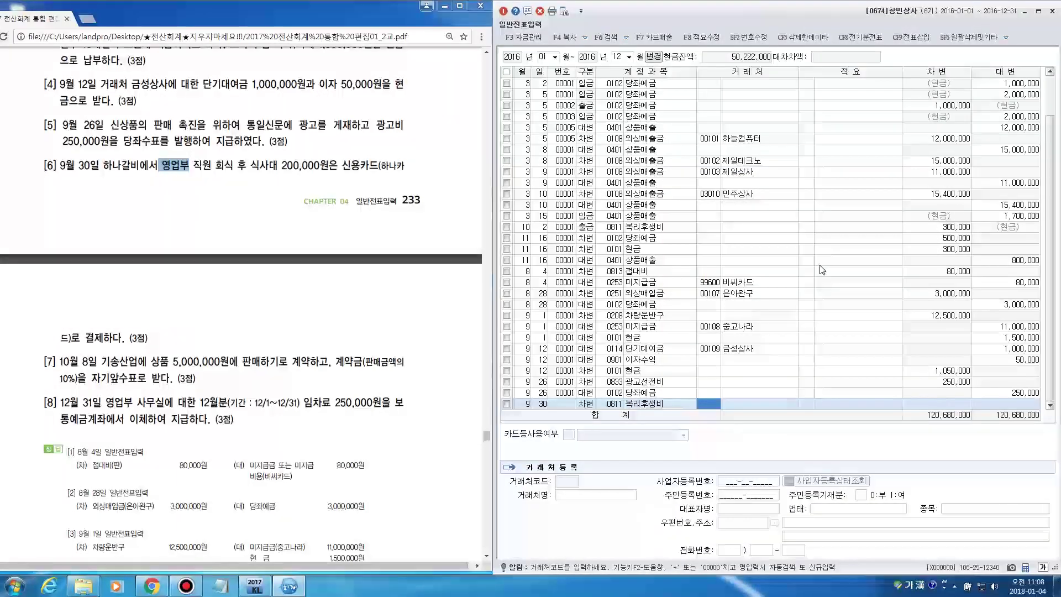
Step: Leave the 복리후생비 line's counterparty and memo empty and set its debit amount to 200,000
key(Return)
key(Return)
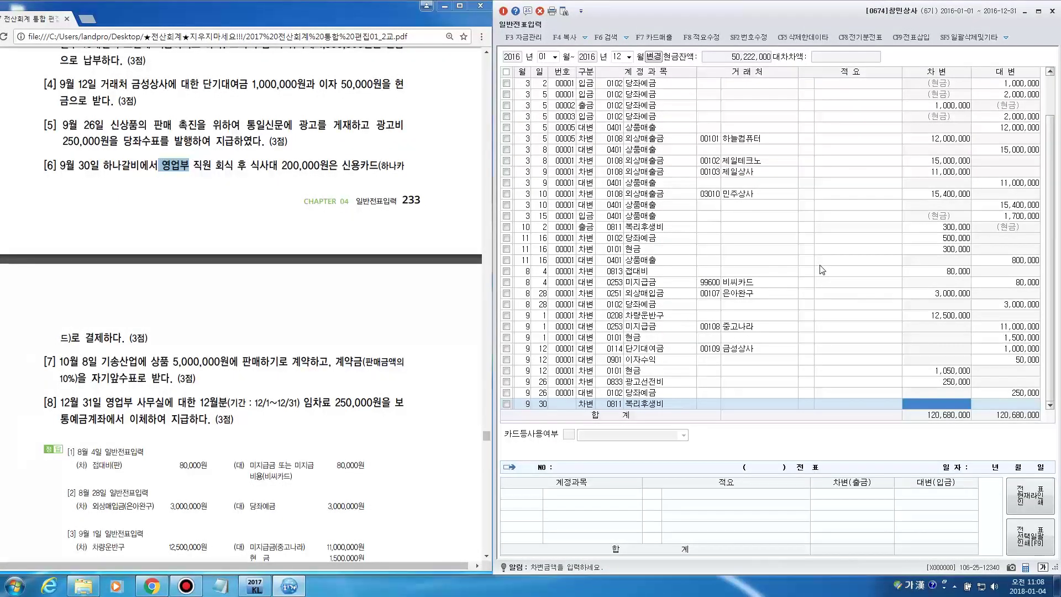
text(2000000)
key(Return)
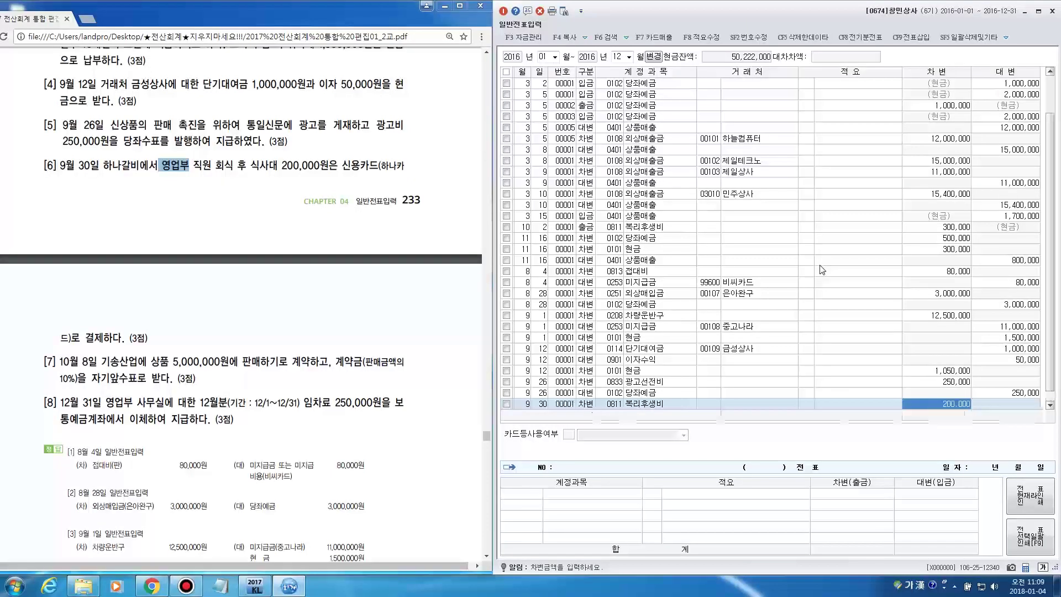
Step: Add a 대변 line to the September 30 voucher with account 0253 미지급금, found by searching 미지급금
key(Return)
key(Return)
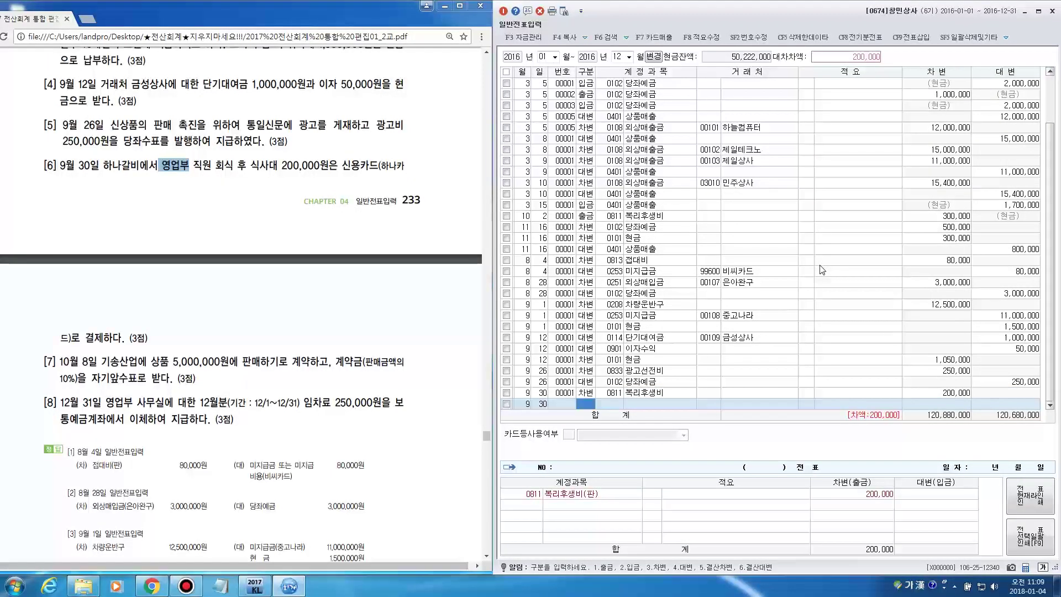
key(Return)
key(F2)
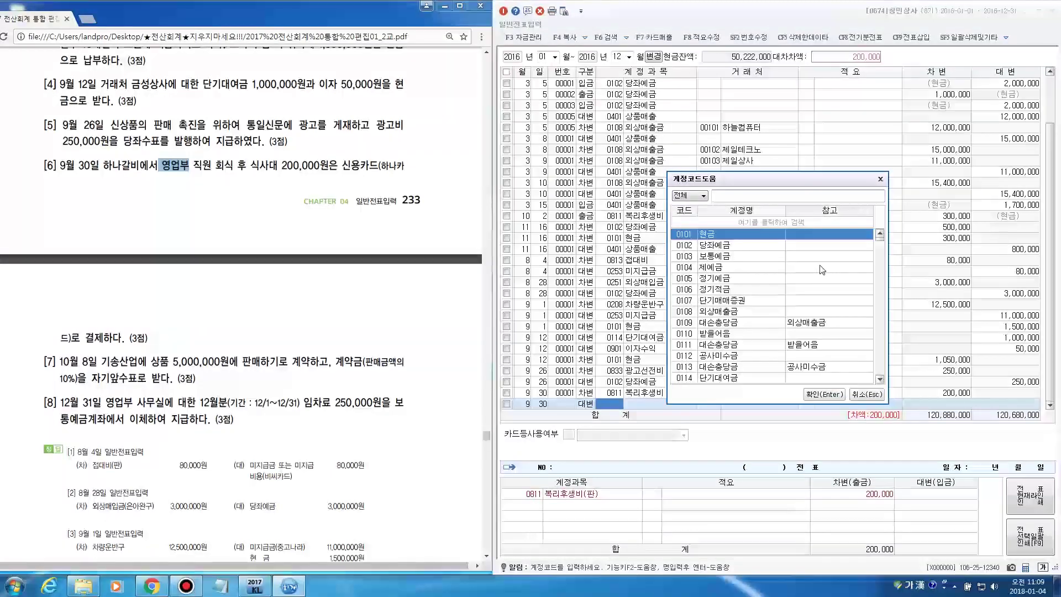
text(미지급금)
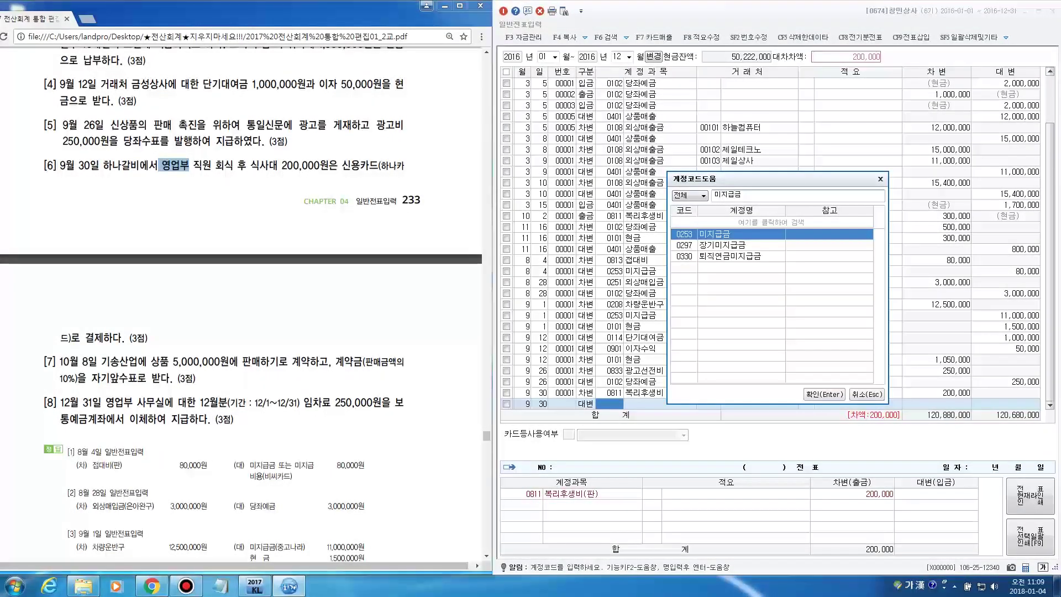
key(Return)
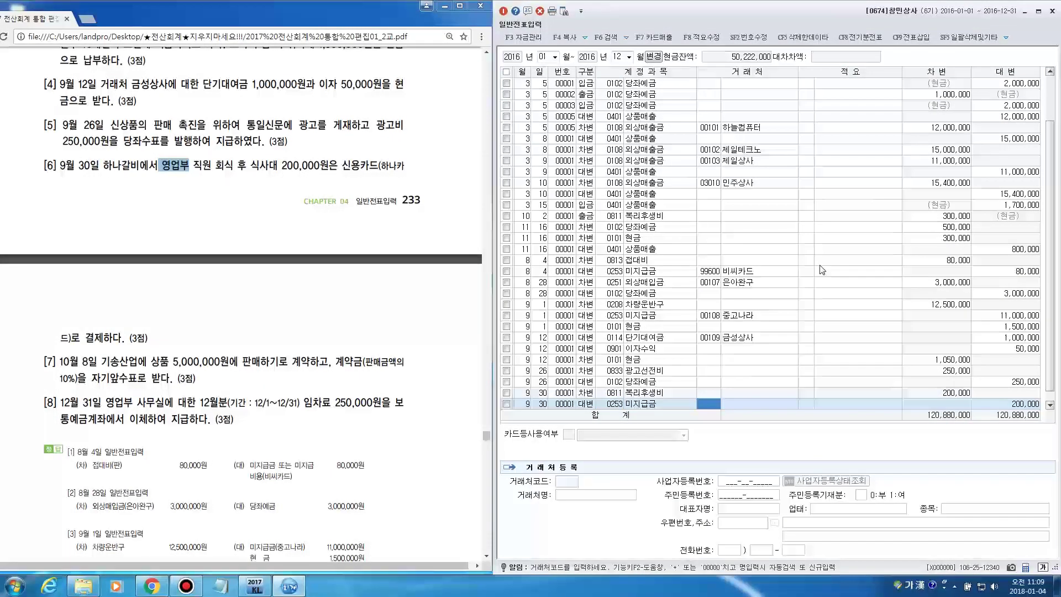
Step: Assign 하나카드 (99601) as the 미지급금 line's counterparty using the card name copied from exercise [6], with no memo and 200,000 credit
key(F2)
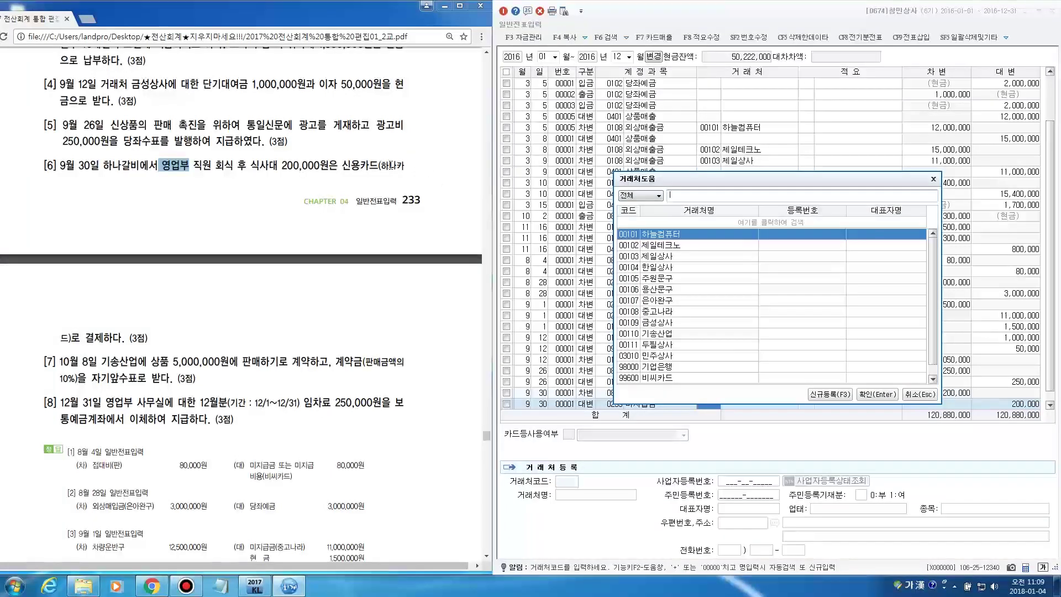
drag(381, 165, 404, 165)
key(ctrl+c)
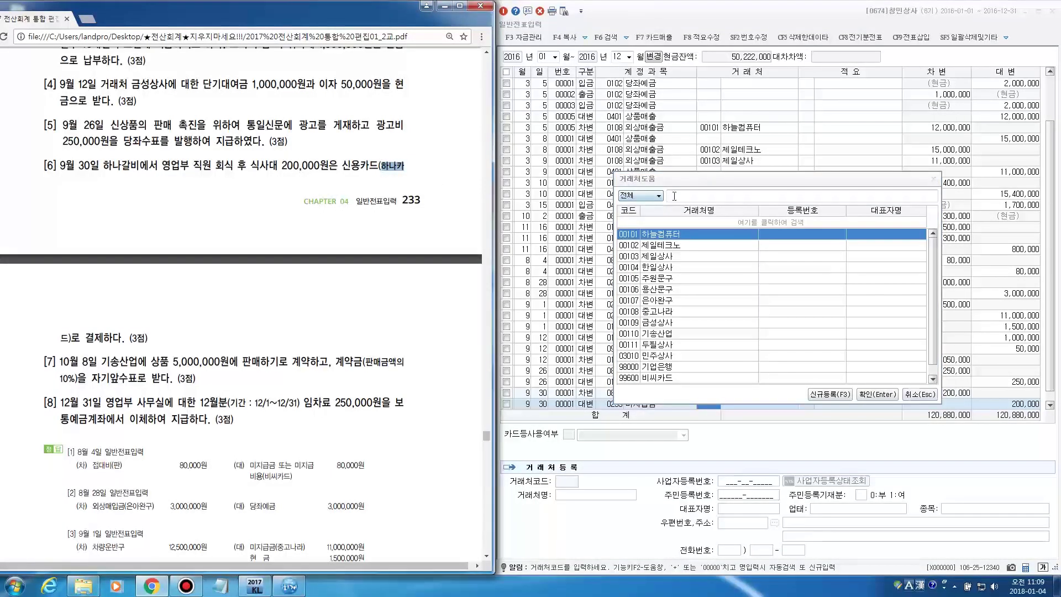
click(722, 214)
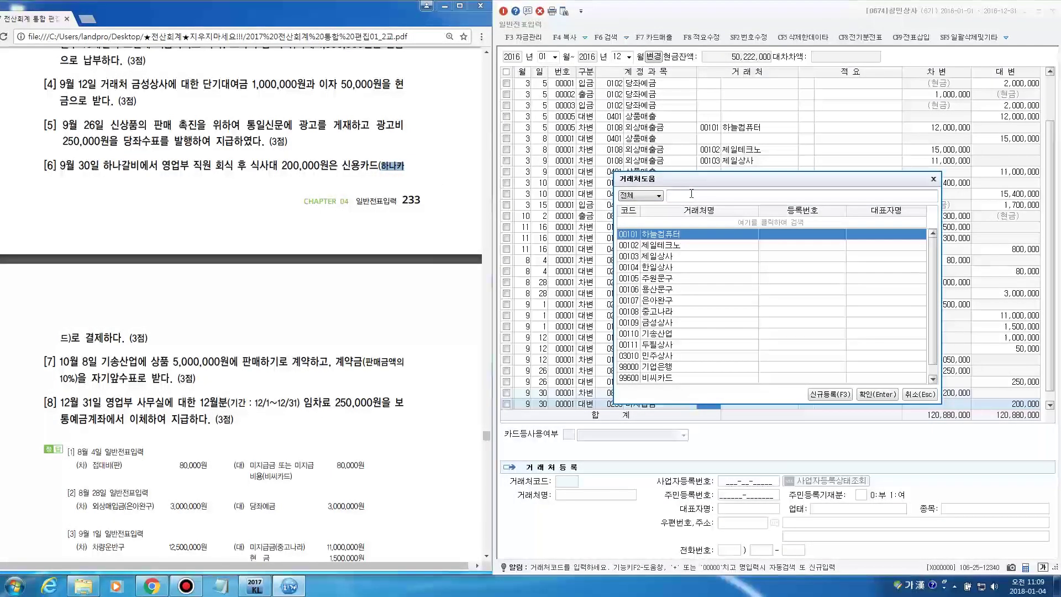
key(ctrl+v)
key(Return)
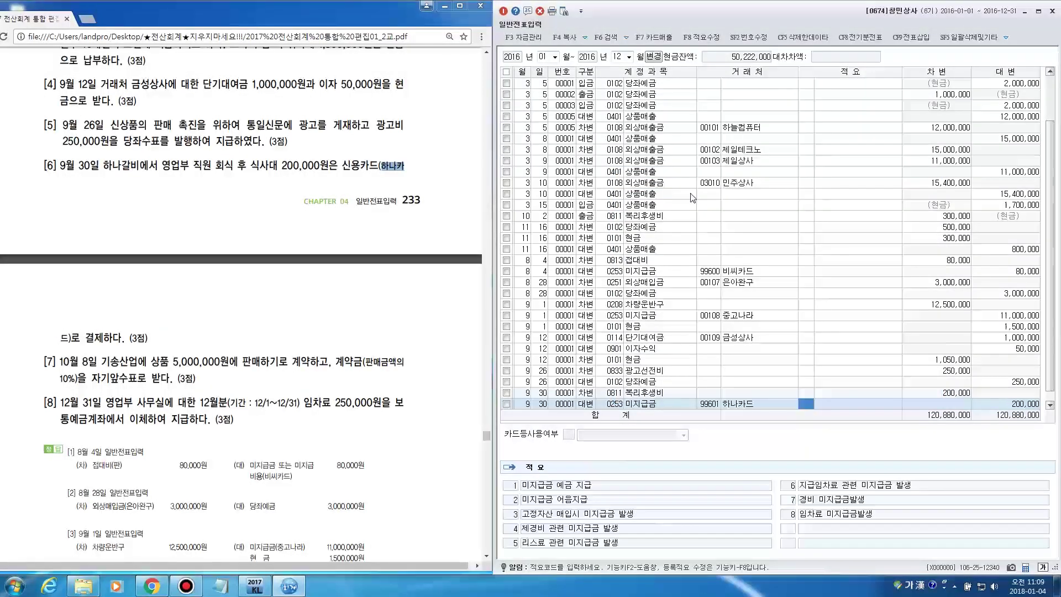
key(Return)
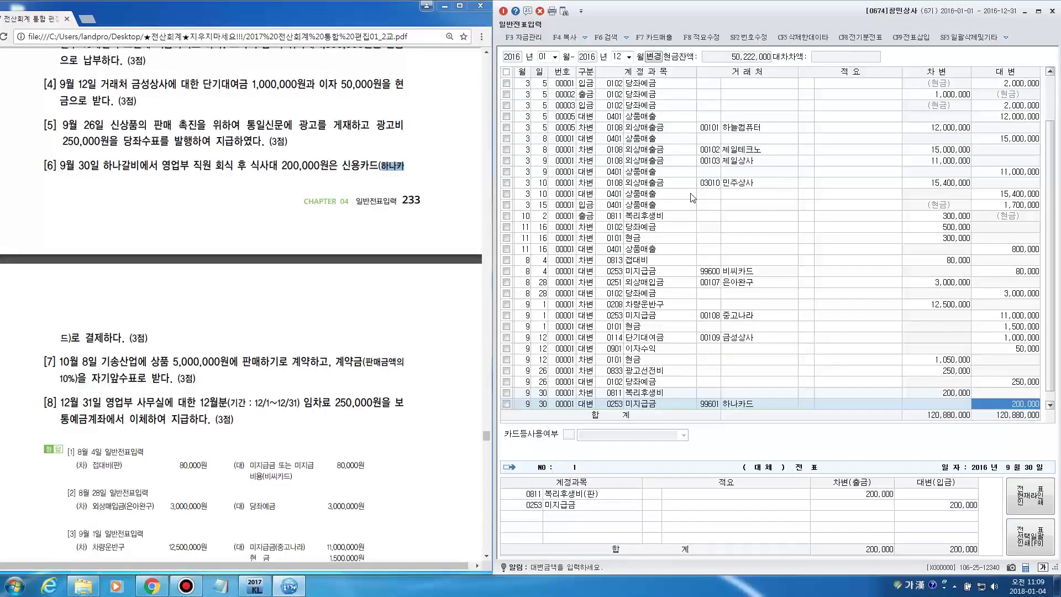
key(Return)
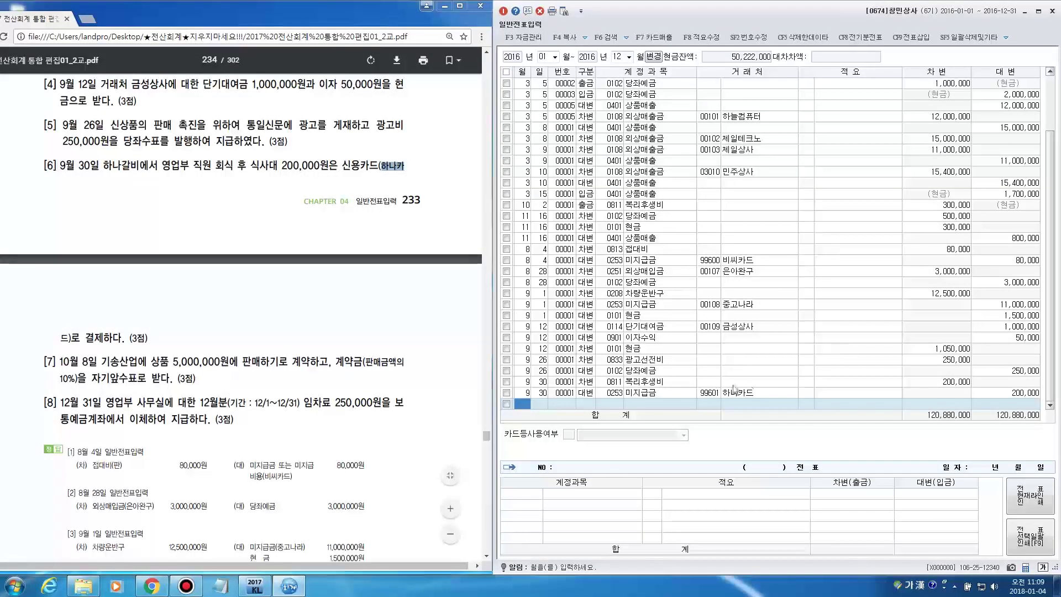
click(709, 392)
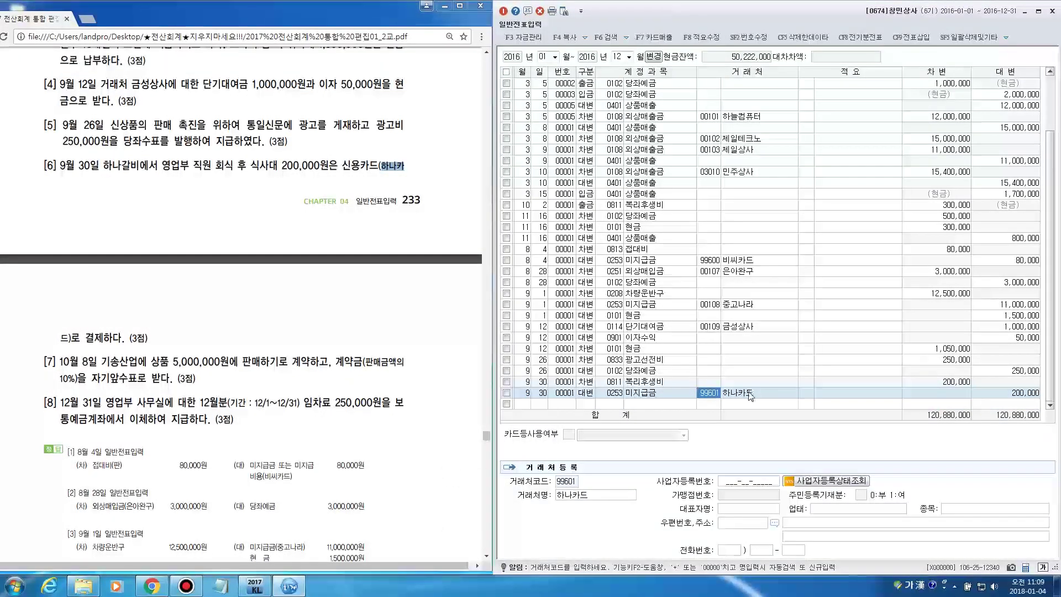
click(524, 404)
Step: Study exercise [7] in the PDF for the date, contracted sales amount, deposit percentage and form of payment received
click(307, 258)
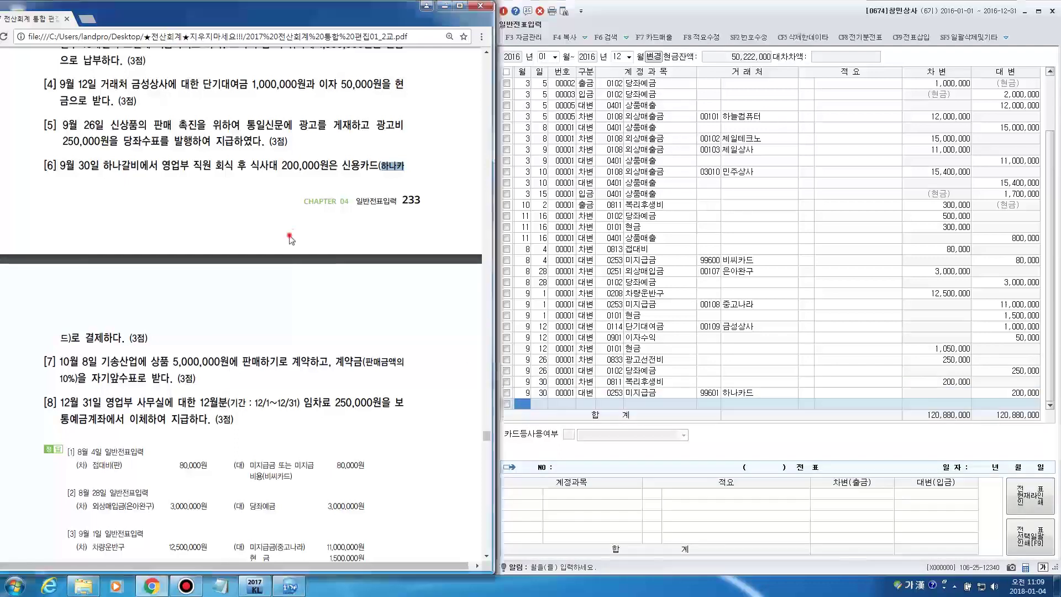
scroll(287, 241, down, 1)
scroll(289, 241, down, 2)
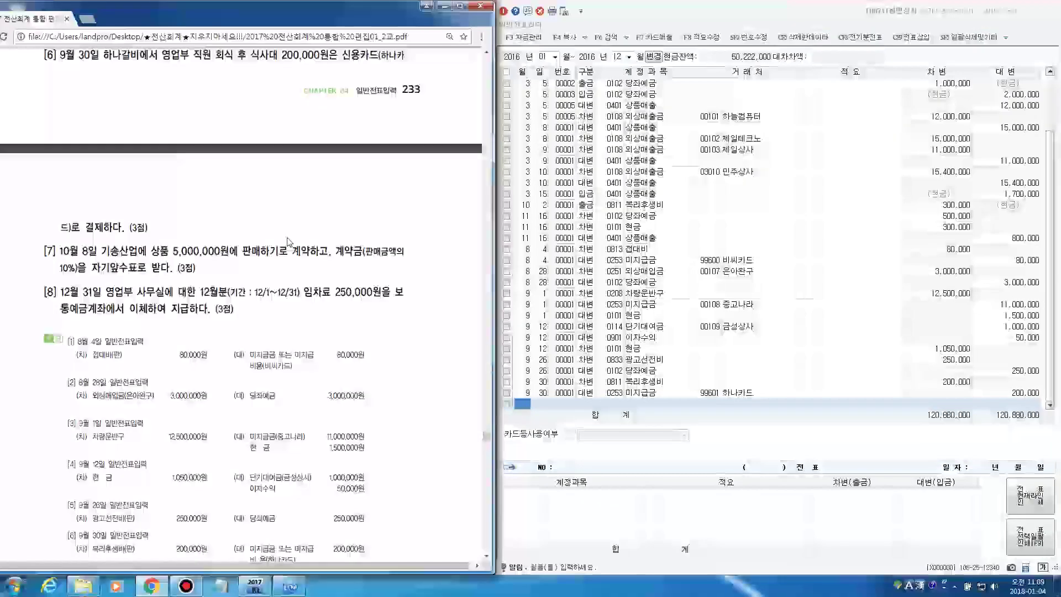
scroll(178, 281, down, 1)
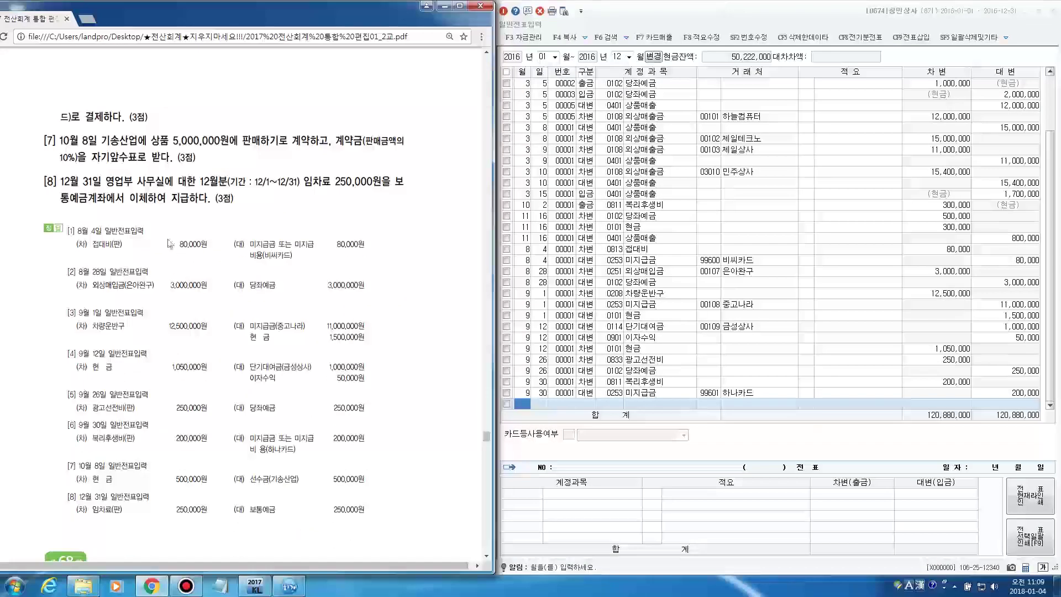
drag(54, 141, 98, 142)
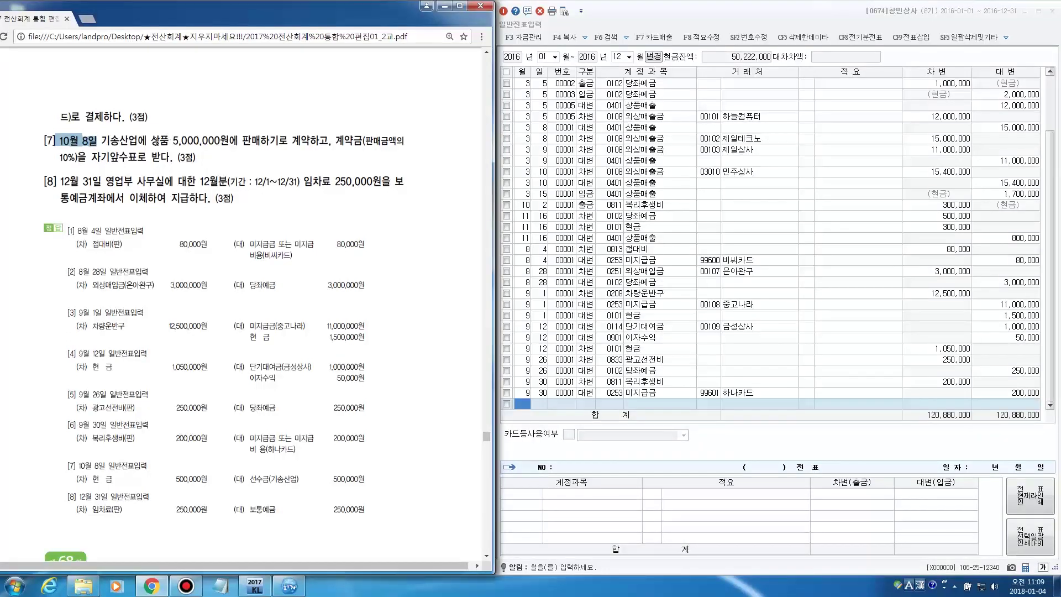
drag(150, 141, 311, 147)
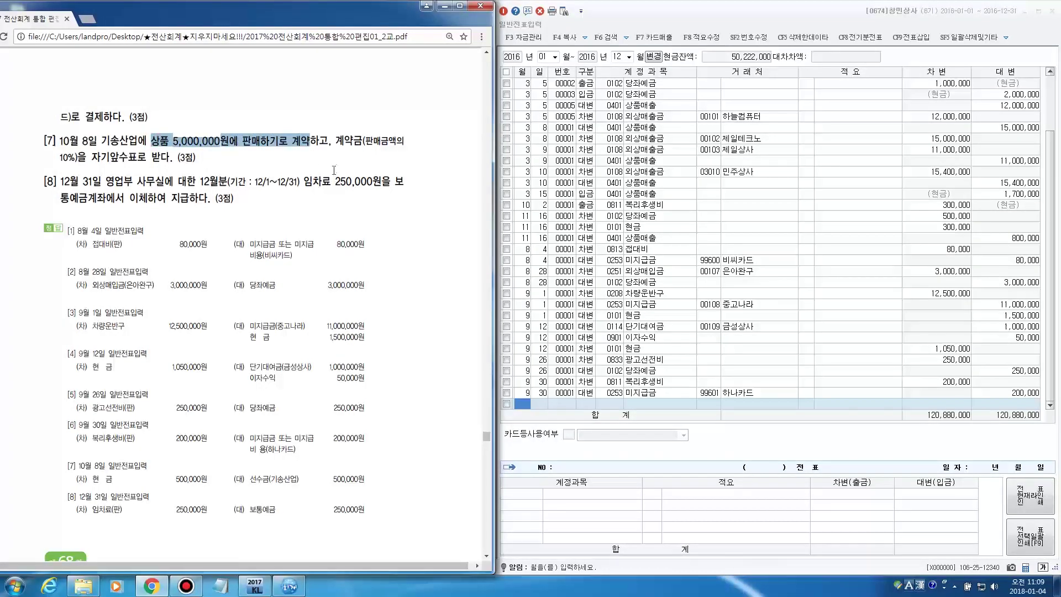
drag(335, 142, 405, 141)
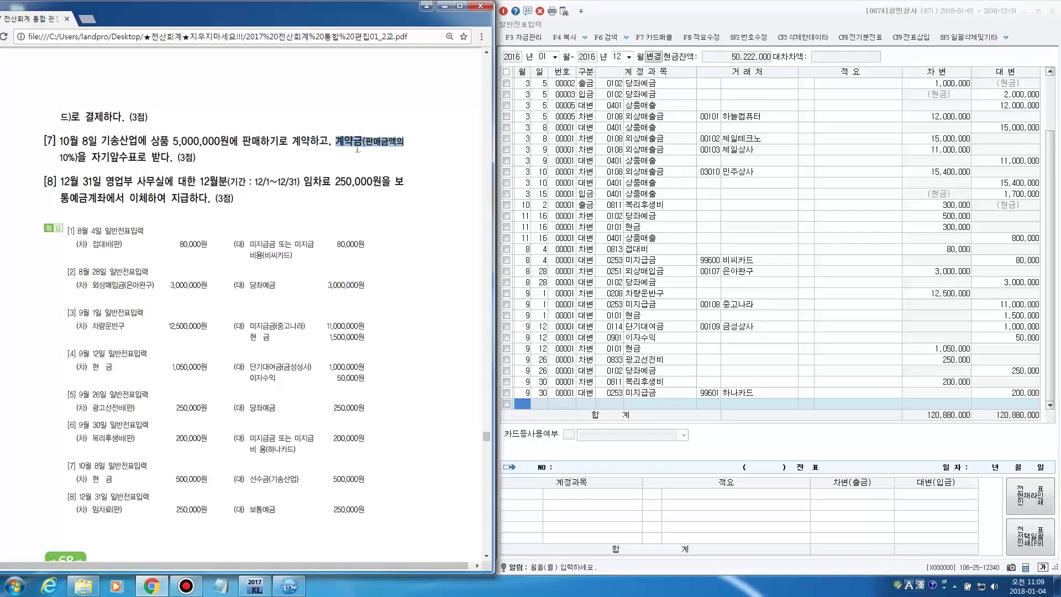
drag(336, 146, 176, 160)
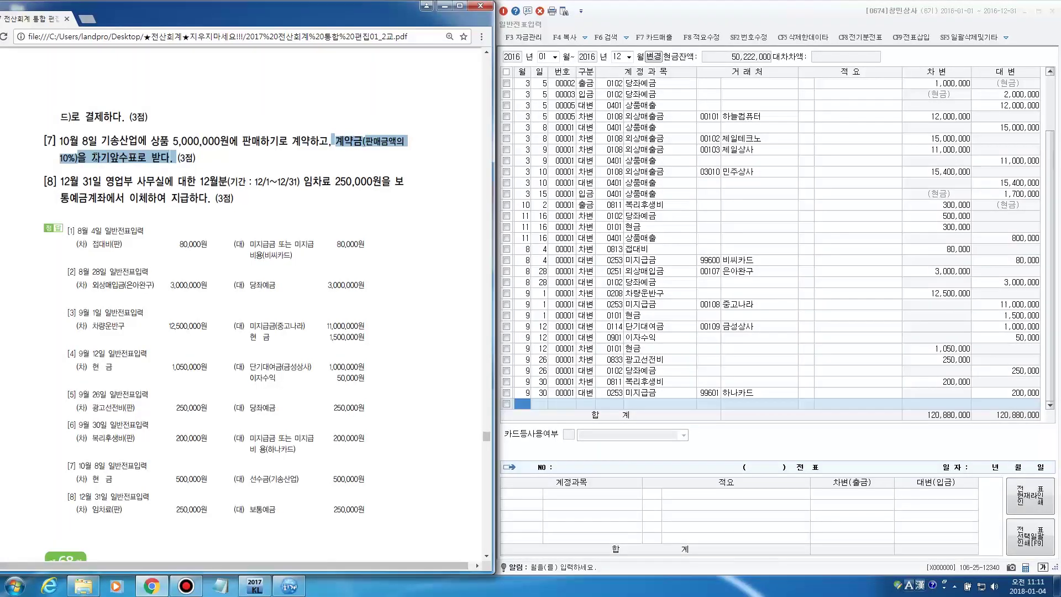
drag(93, 158, 133, 158)
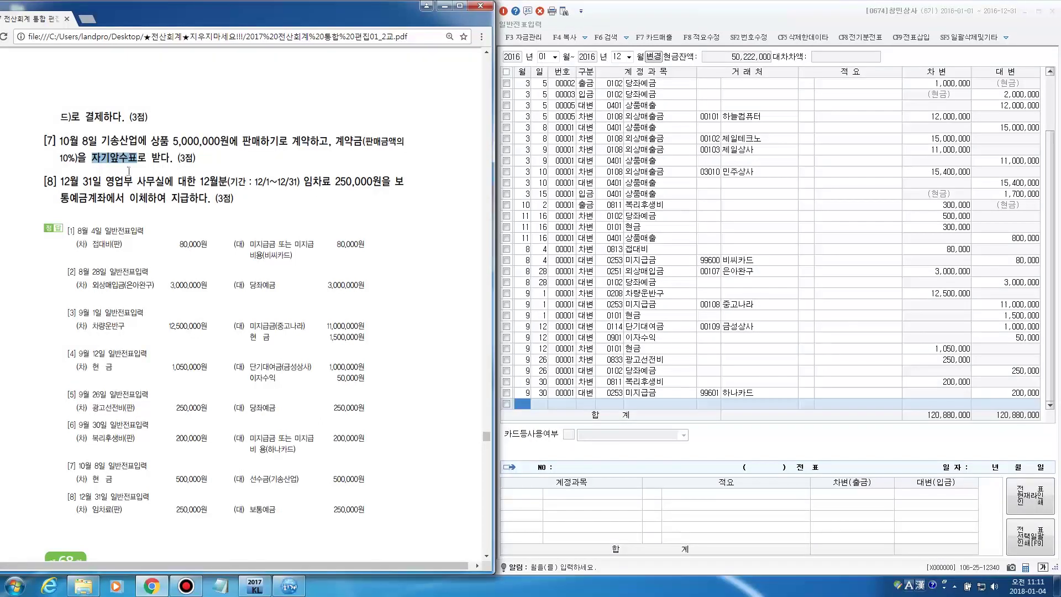
drag(169, 143, 232, 147)
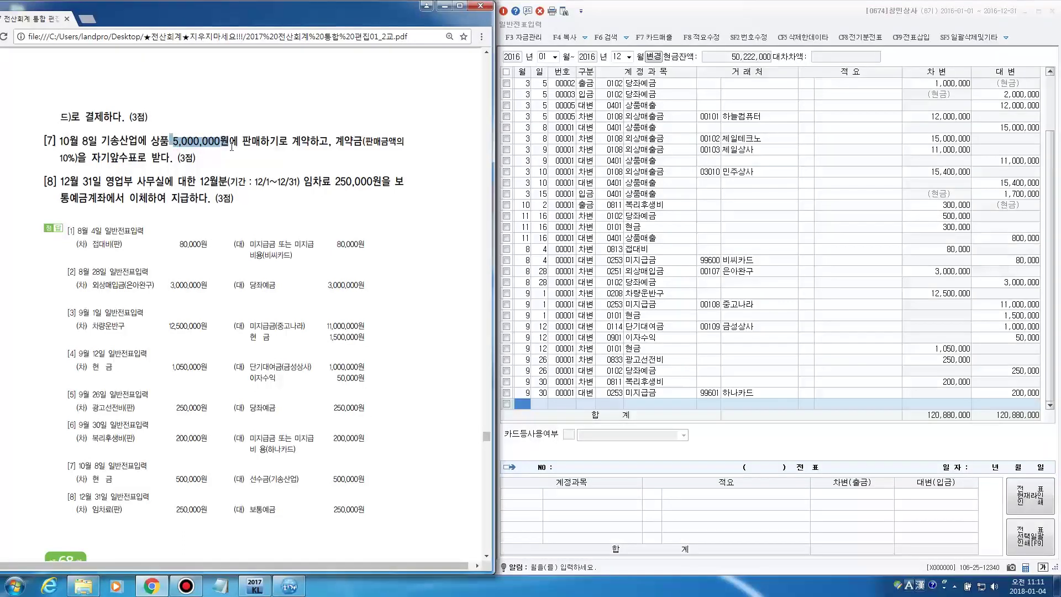
drag(57, 158, 75, 158)
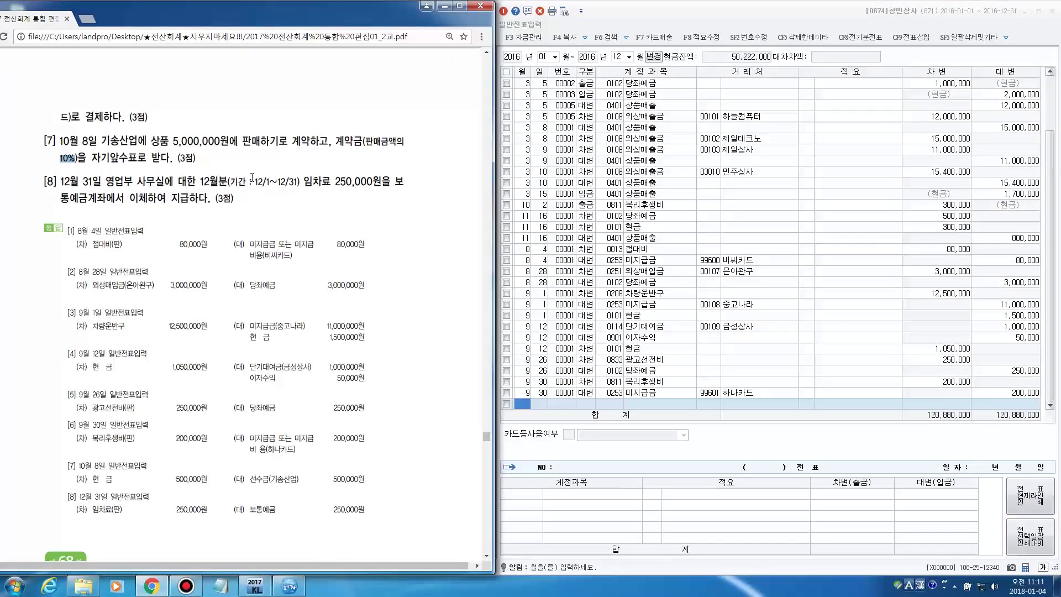
drag(332, 143, 363, 143)
Step: Start a 차변 voucher line dated October 8 and assign account 0101 현금
click(525, 407)
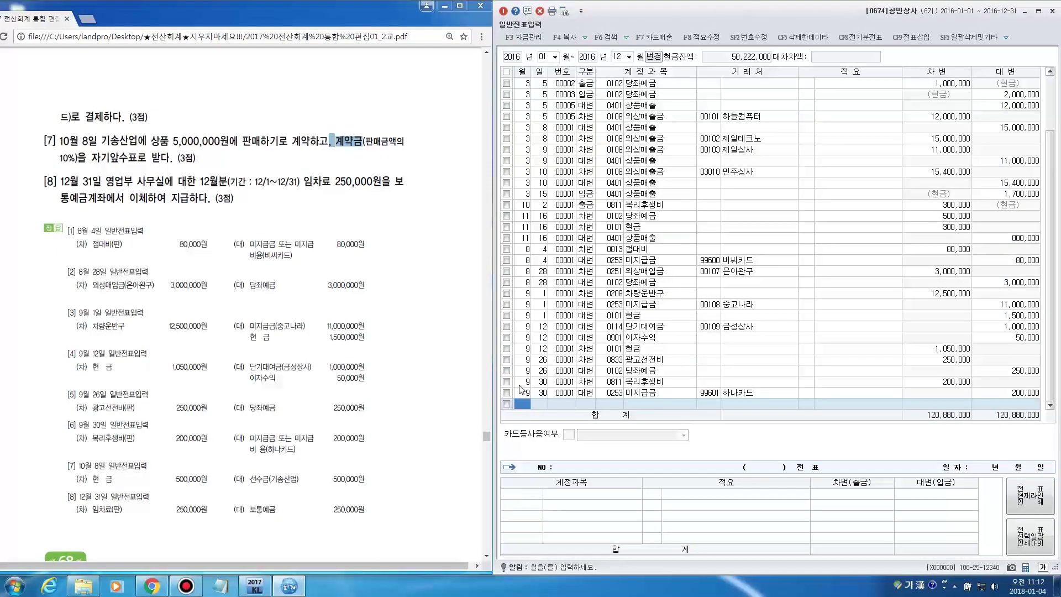
text(10)
key(Return)
text(8)
key(Return)
text(3)
key(Return)
text(현금)
key(Return)
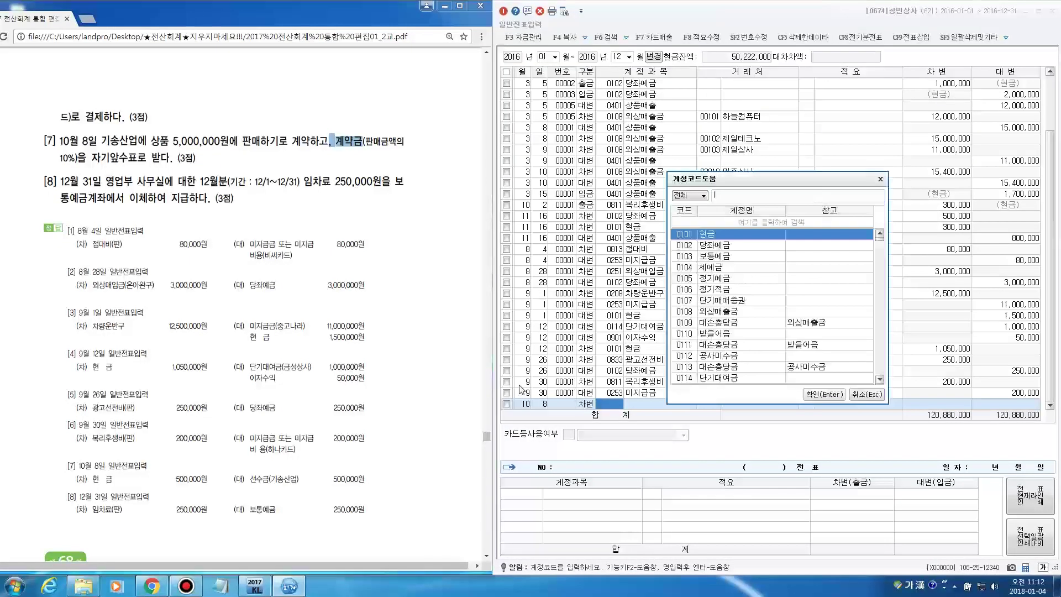
key(Return)
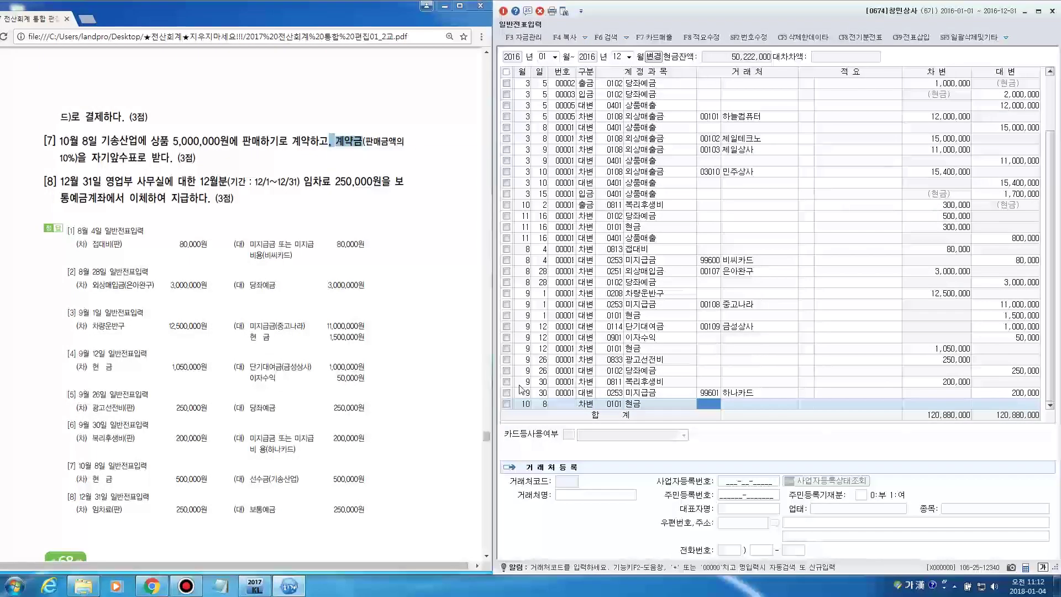
Step: Leave the 현금 line's counterparty and memo empty and set its debit amount to 500,000
key(Return)
key(Return)
text(500000)
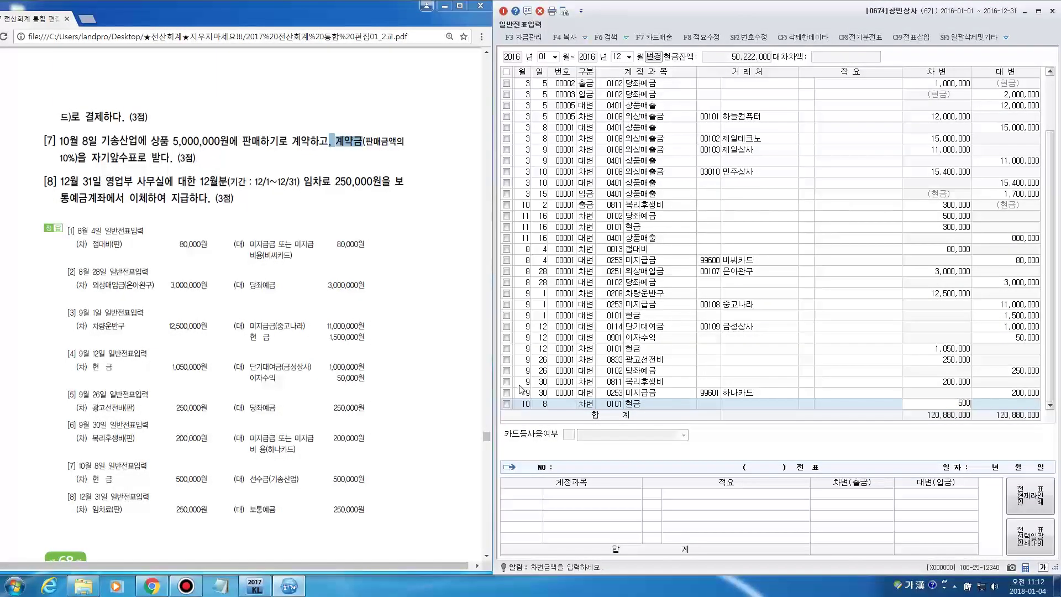
key(Return)
Step: Complete the 현금 debit line and add a 대변 line for October 8 with account 0259 선수금
key(Return)
key(Return)
text(4)
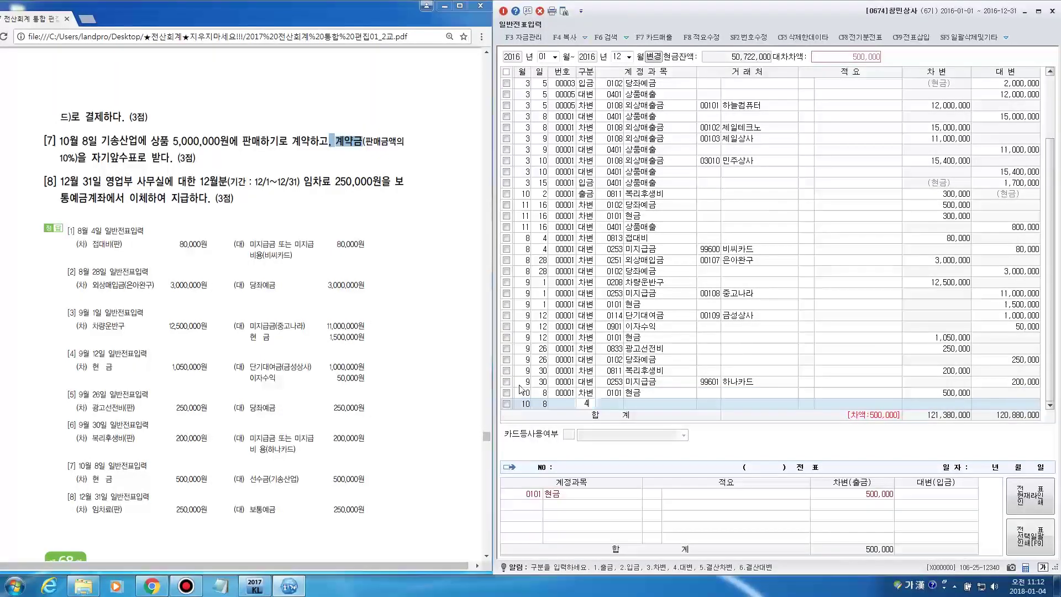
key(Return)
key(F2)
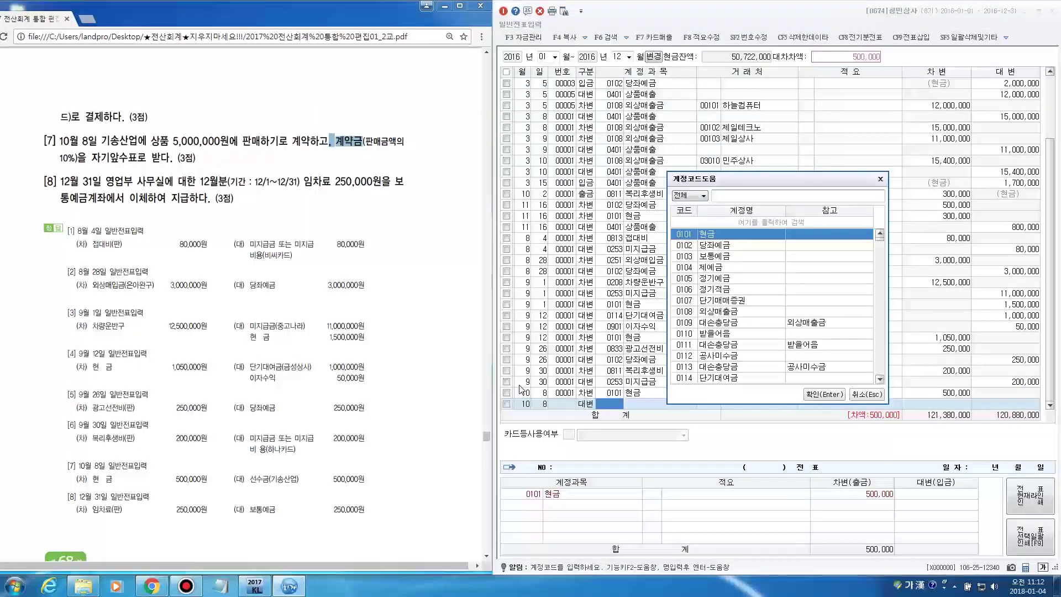
text(서)
text(수금)
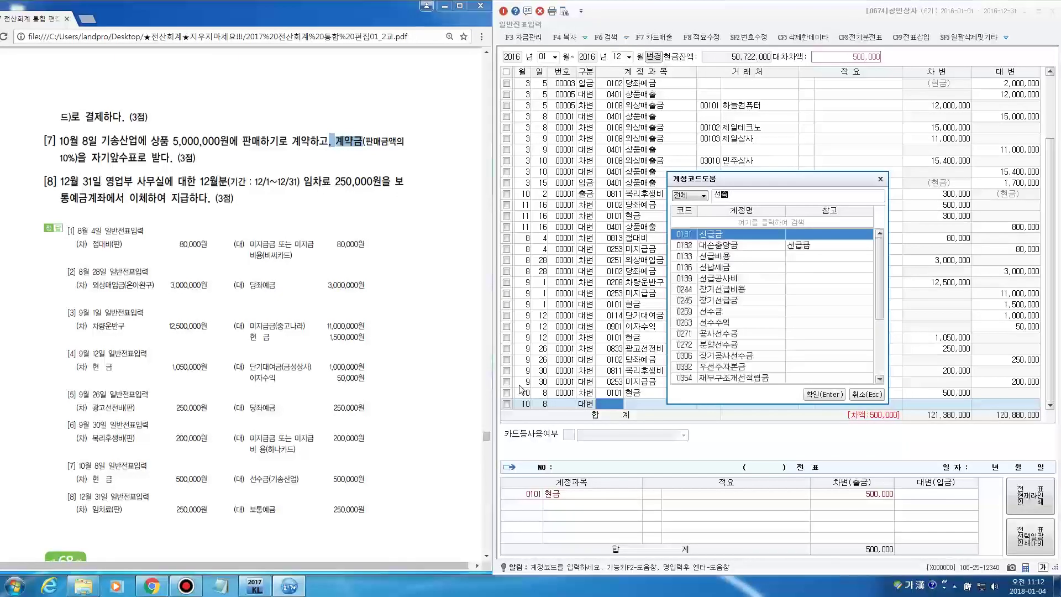
key(Return)
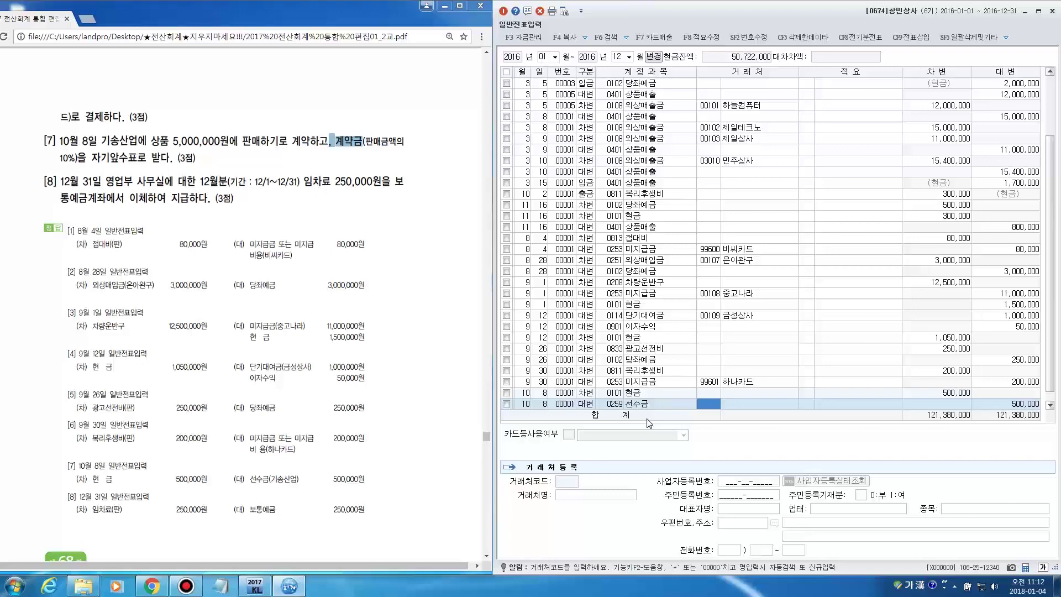
Step: Assign 기송산업 (00110) as the 선수금 line's counterparty, with no memo and 500,000 credit
key(F2)
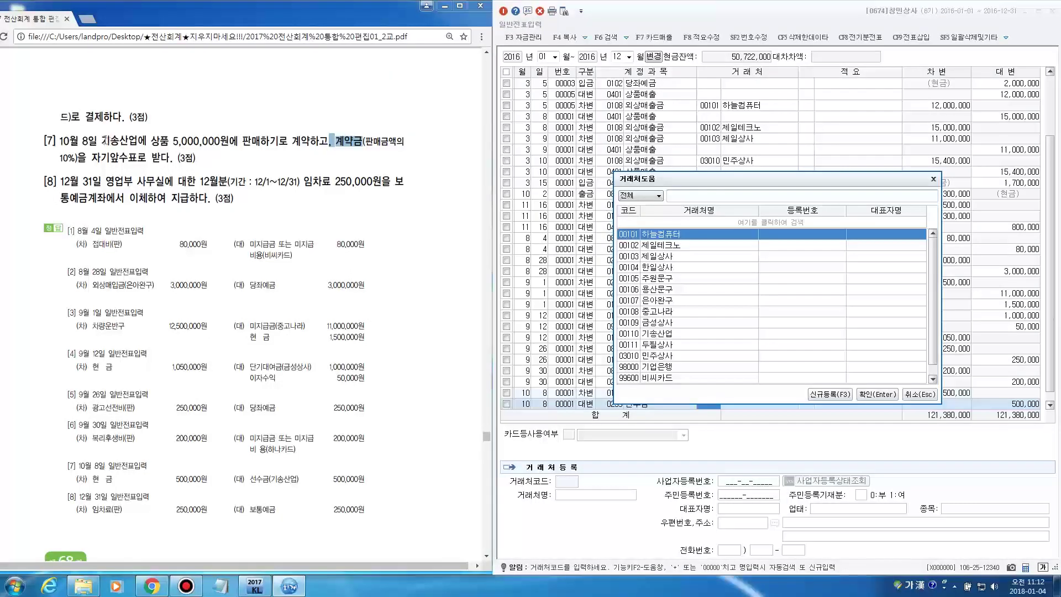
drag(103, 141, 142, 143)
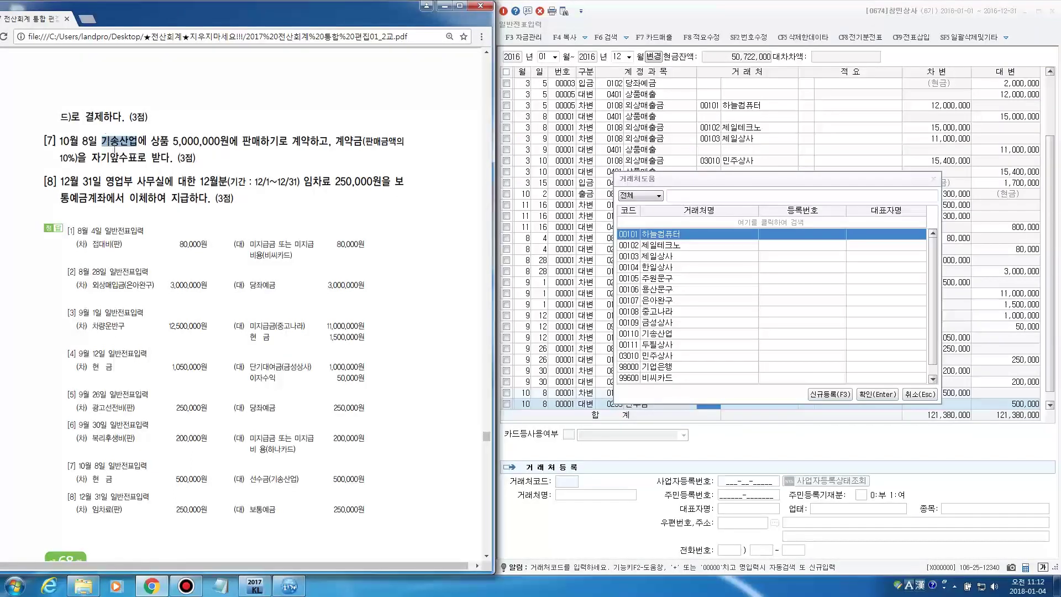
click(656, 197)
text(기)
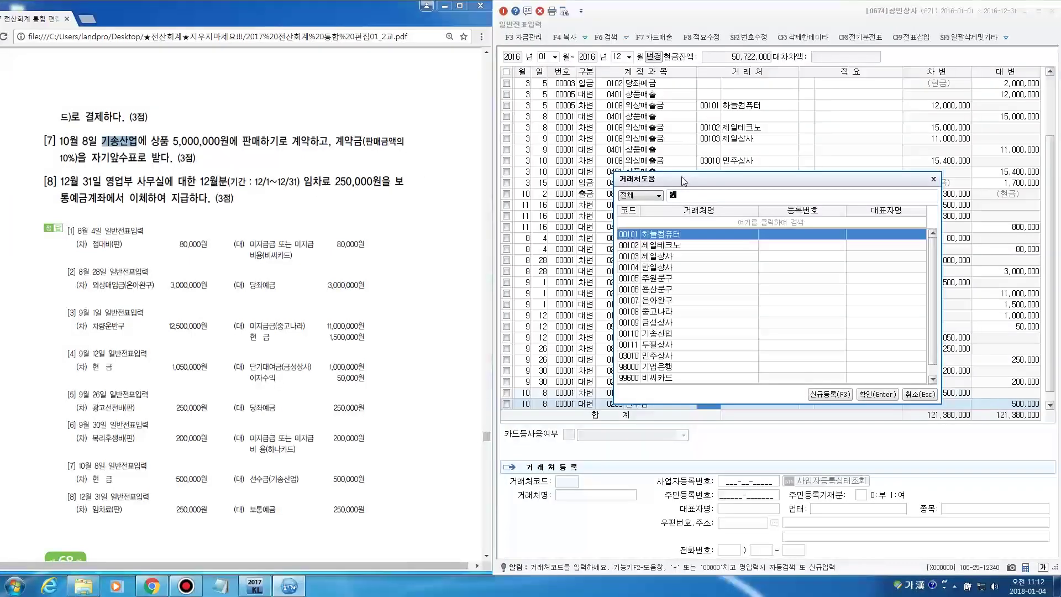
text(송)
key(Return)
key(Return)
key(Return)
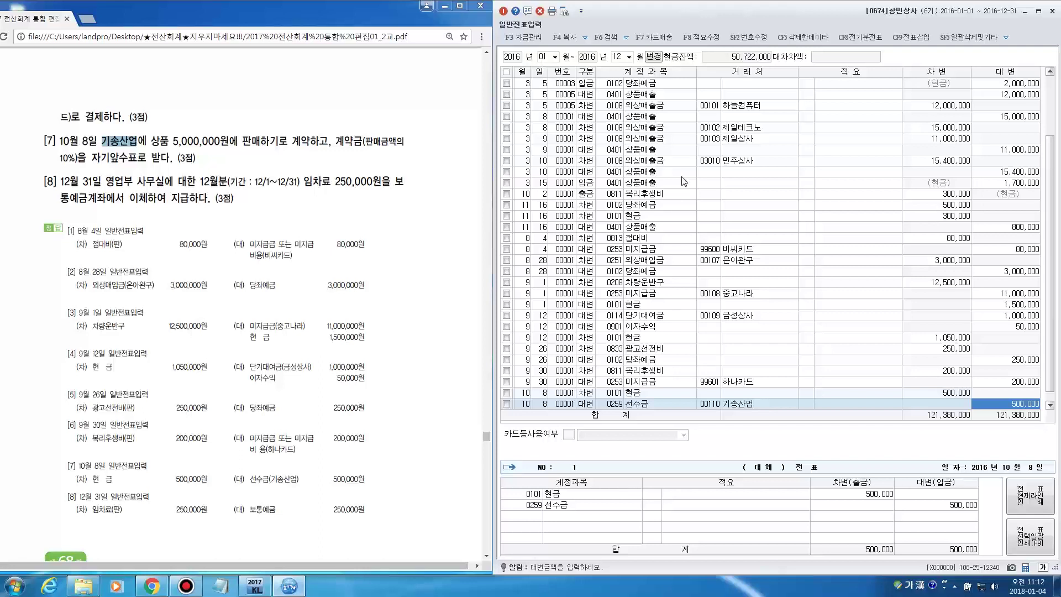
key(Return)
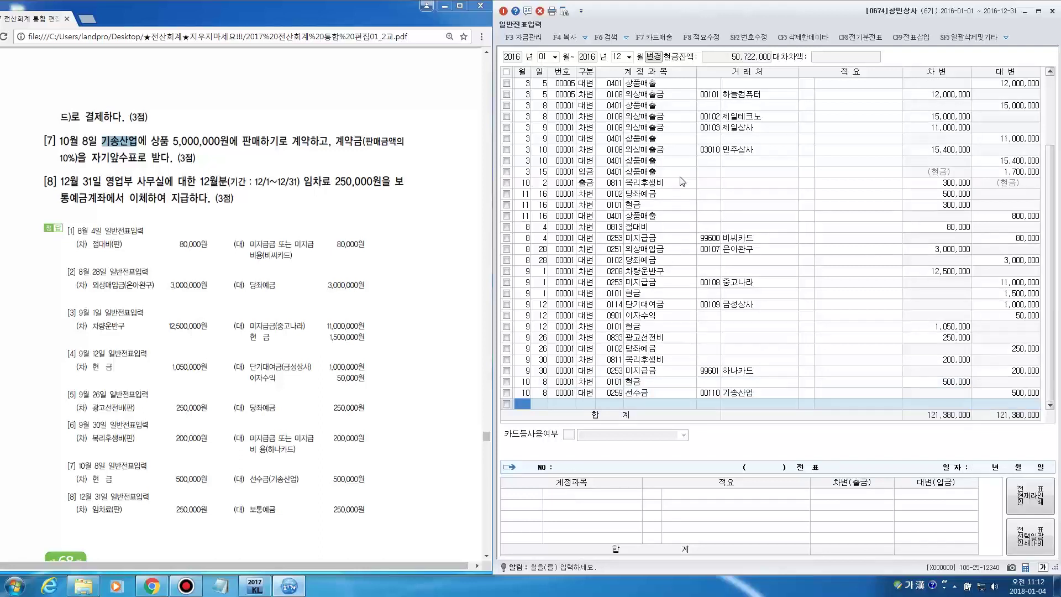
Step: Study exercise [8] in the PDF for the date, department, rent amount and method of payment
click(371, 221)
scroll(354, 214, down, 1)
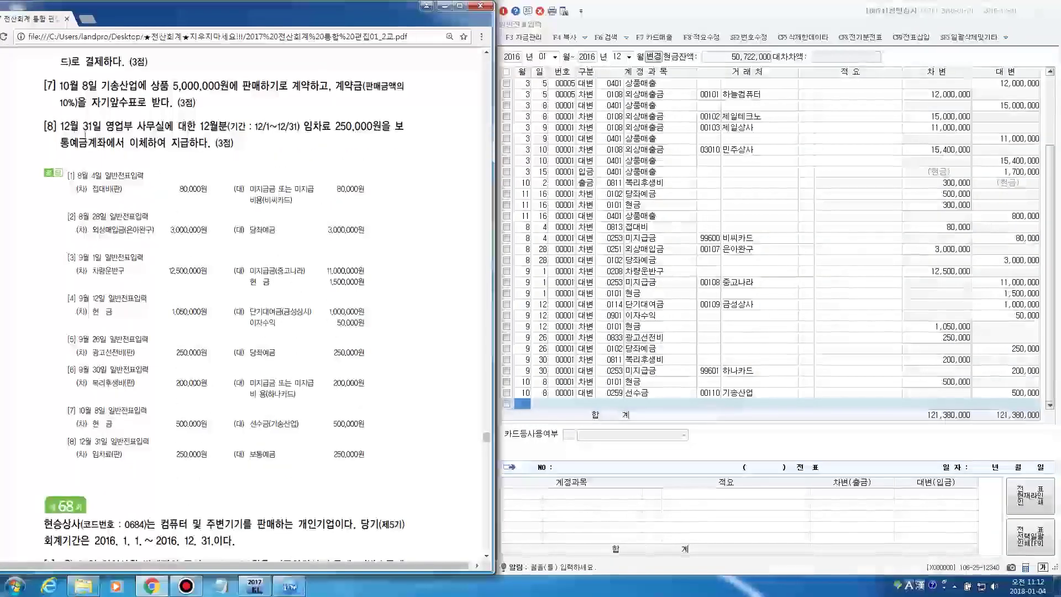
drag(61, 126, 383, 134)
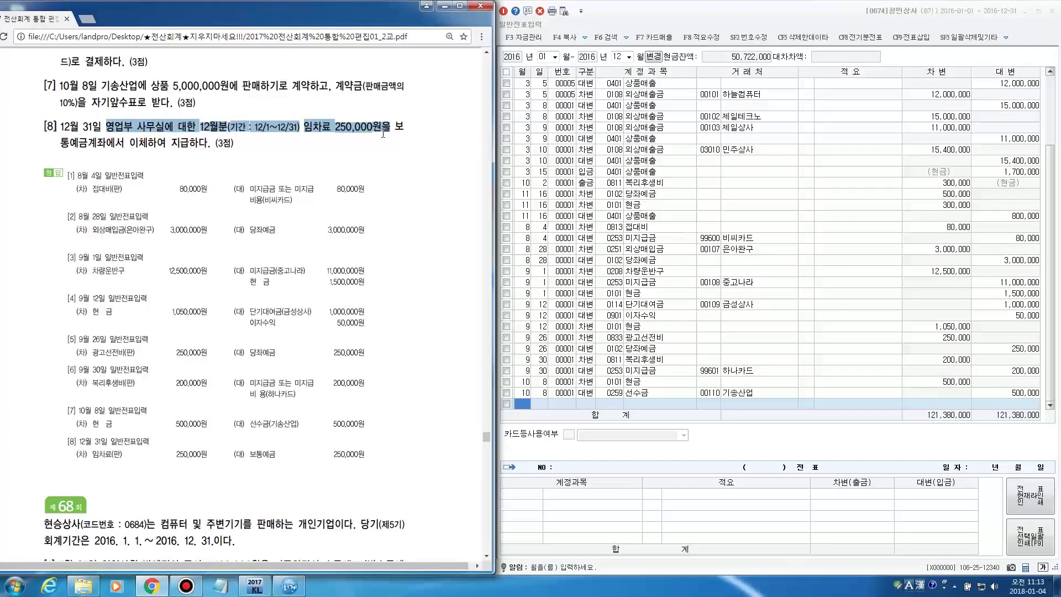
drag(65, 142, 189, 142)
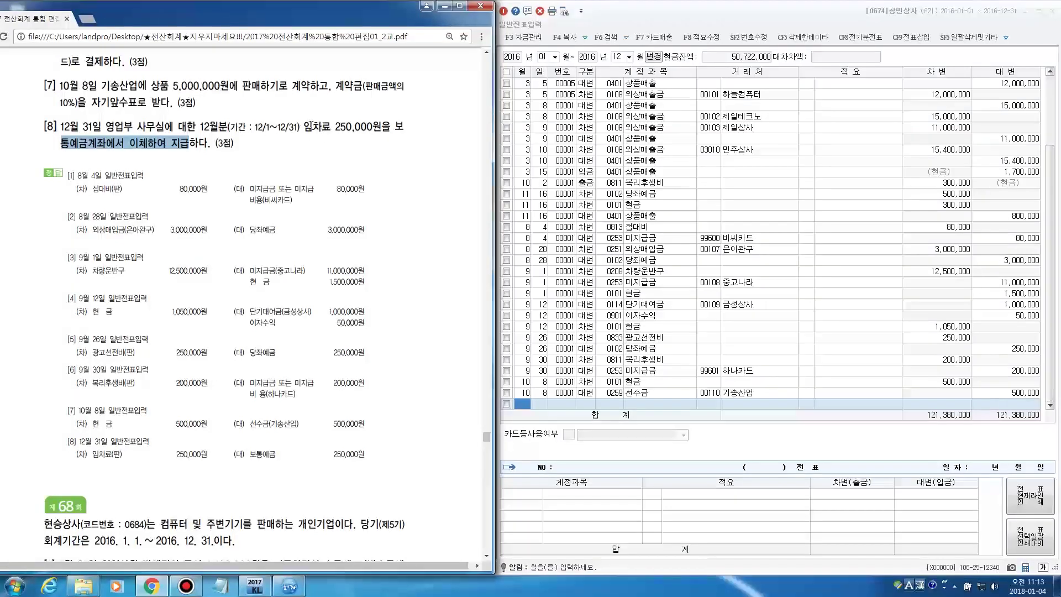
click(303, 127)
drag(304, 128, 376, 129)
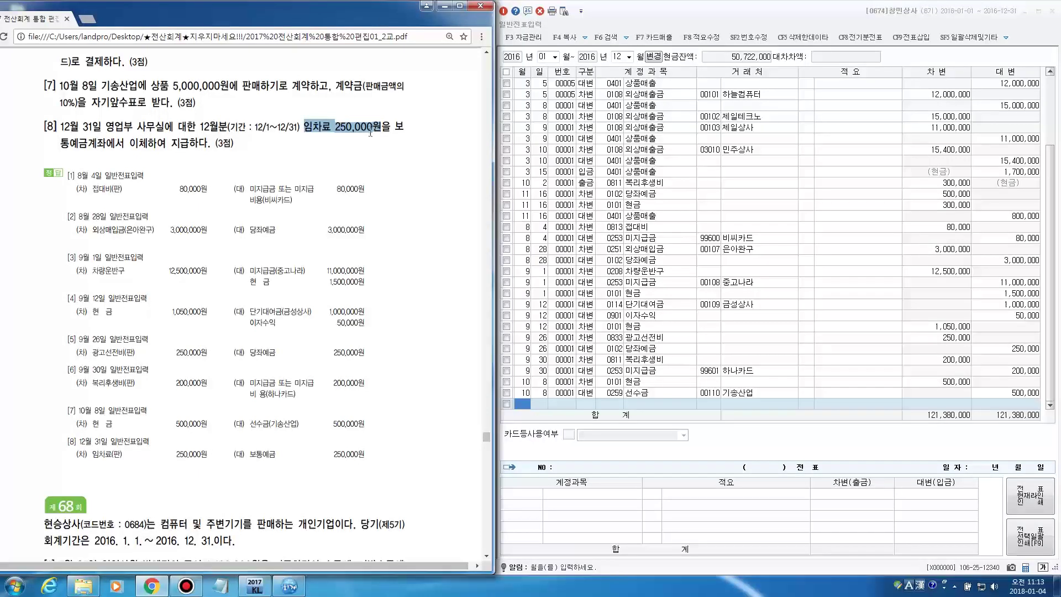
drag(61, 142, 184, 145)
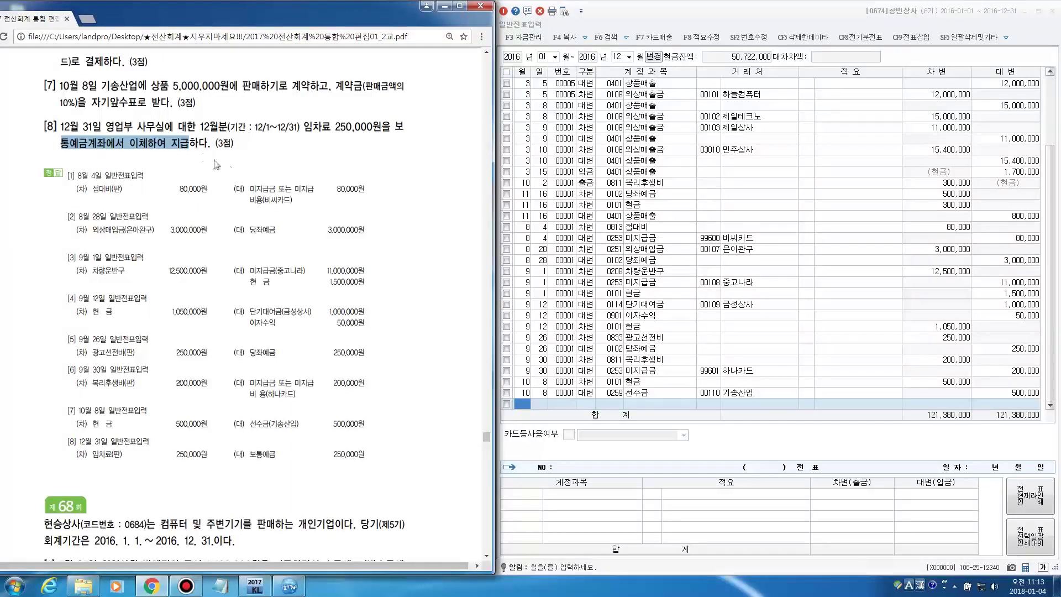
Step: Start a 차변 voucher line dated December 31 in the next empty row
click(527, 409)
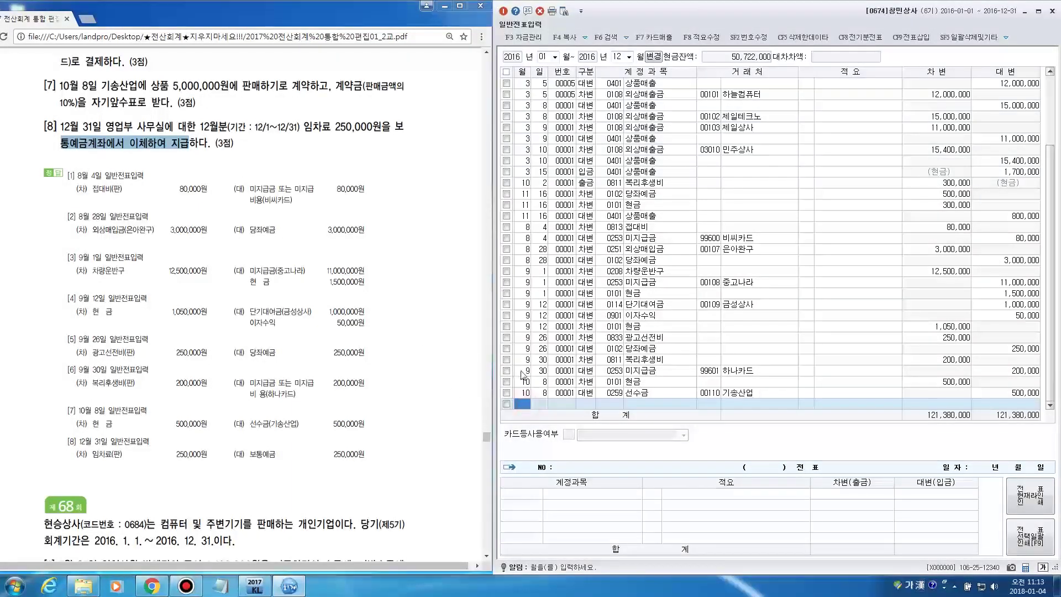
text(12)
key(Return)
text(31)
key(Return)
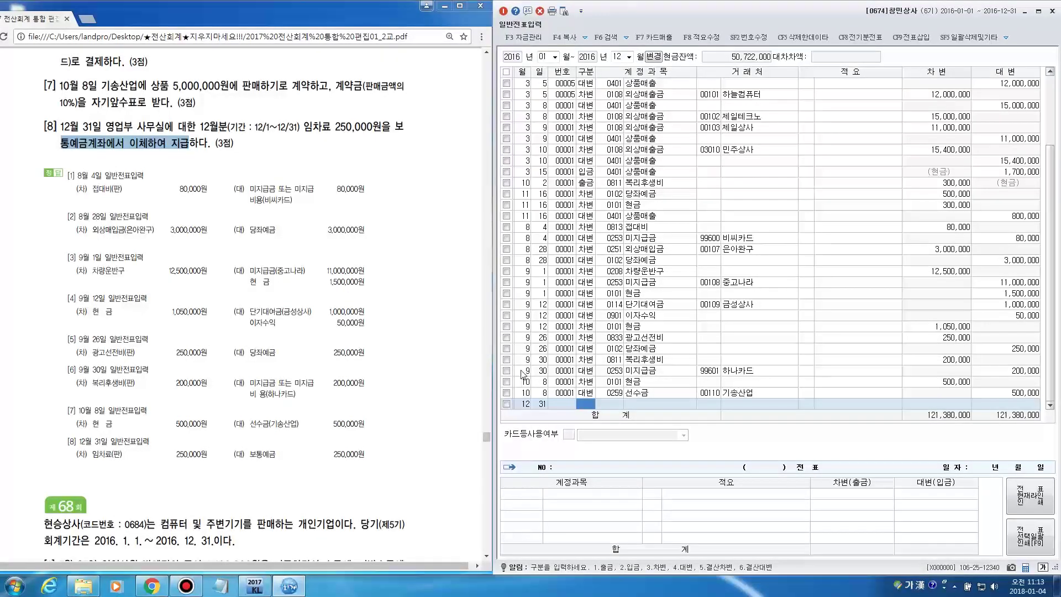
text(3)
key(Return)
Step: Look up 임차료 and assign the 판매관리비 account 0819, checking the department named in exercise [8]
key(F2)
text(임차료)
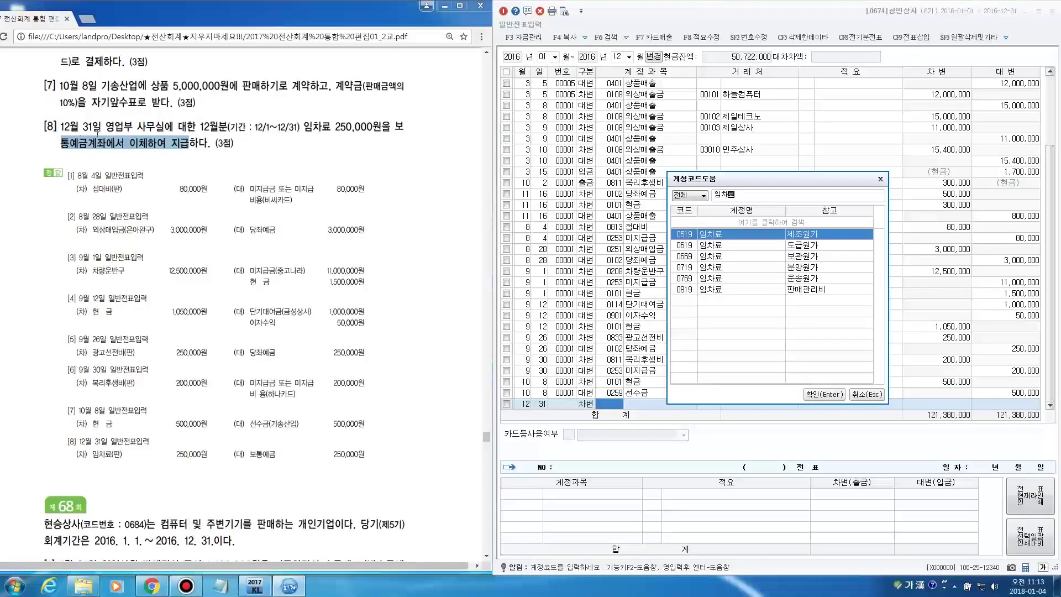
key(Down)
key(Down)
key(Down)
key(Down)
key(Down)
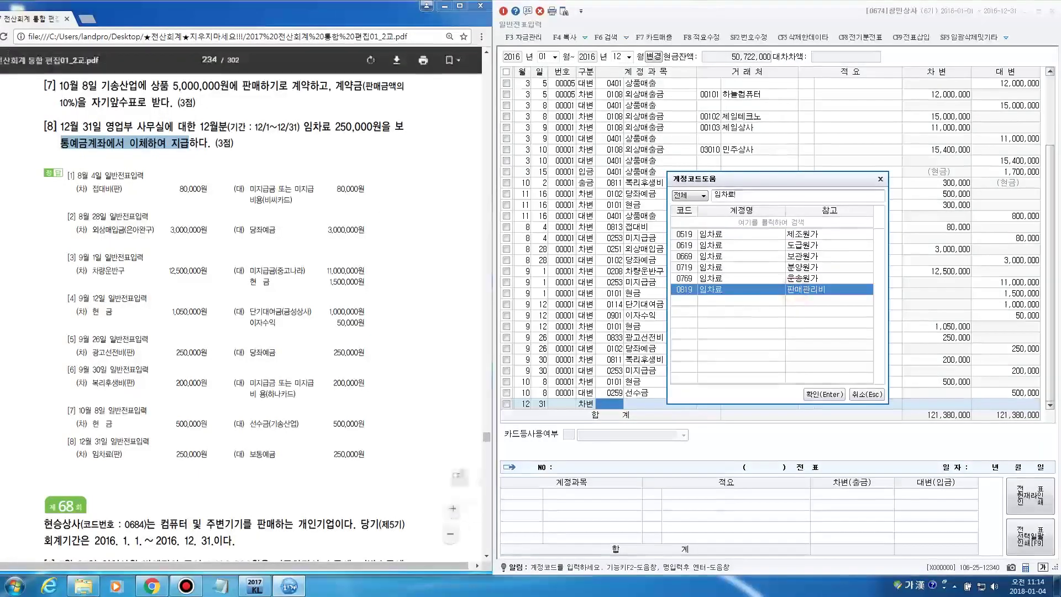
drag(104, 126, 164, 126)
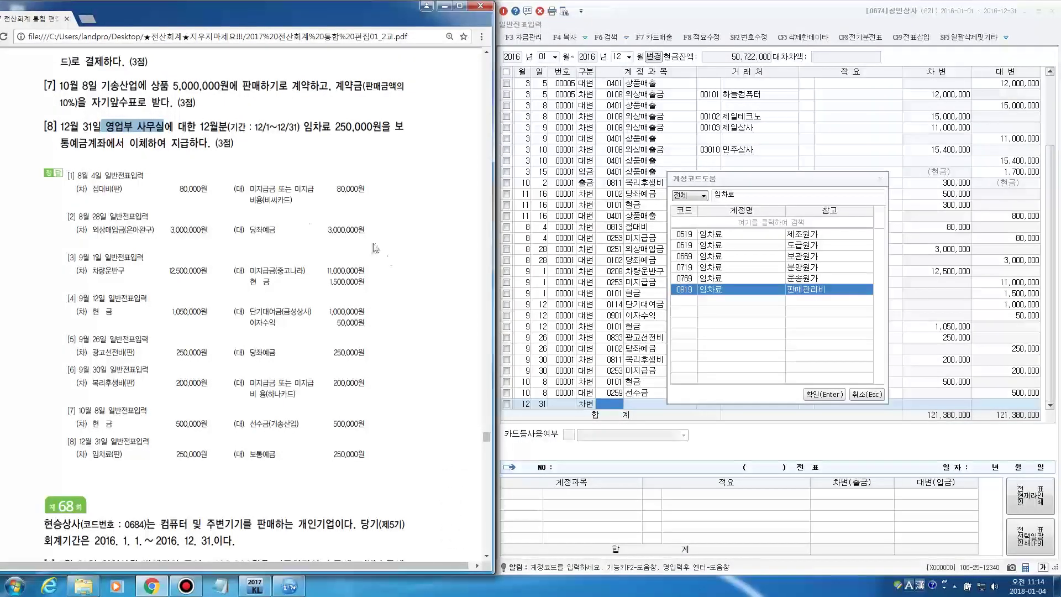
click(818, 291)
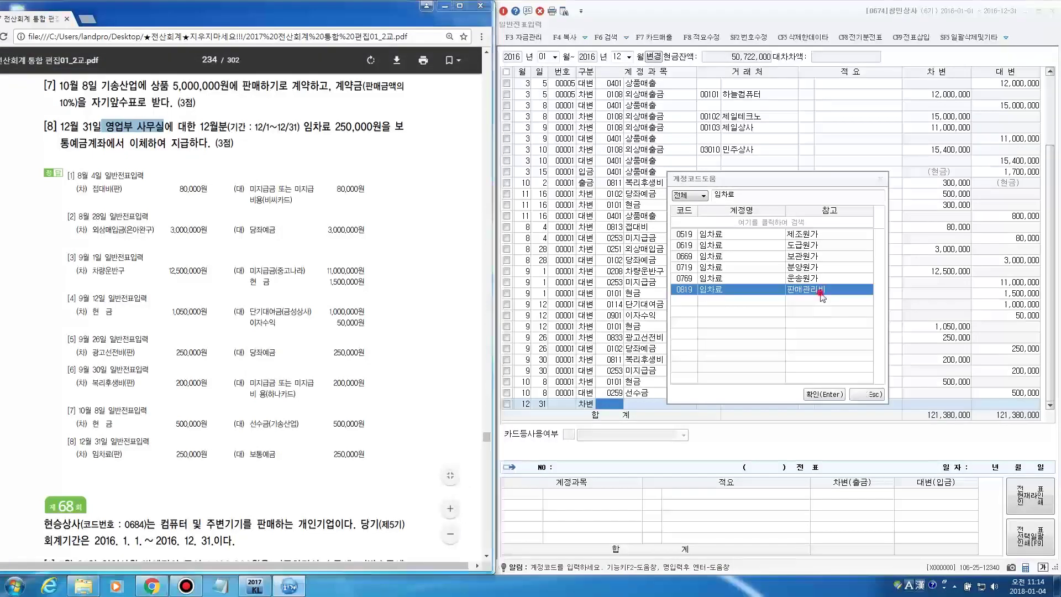
click(821, 394)
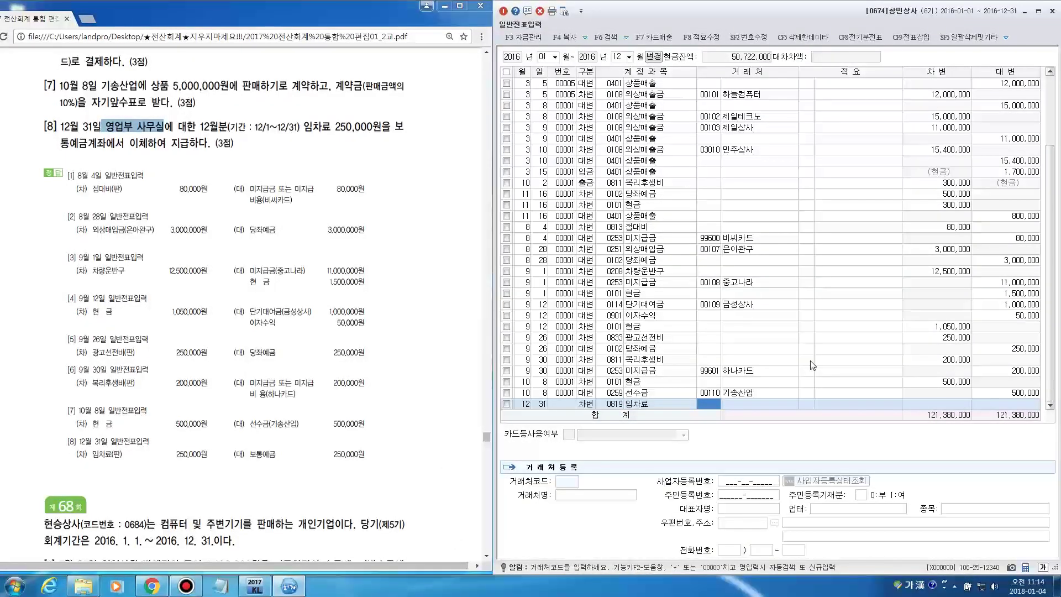
Step: Leave the 임차료 line's counterparty and memo empty and set its debit amount to 250,000
key(Return)
key(Return)
key(Return)
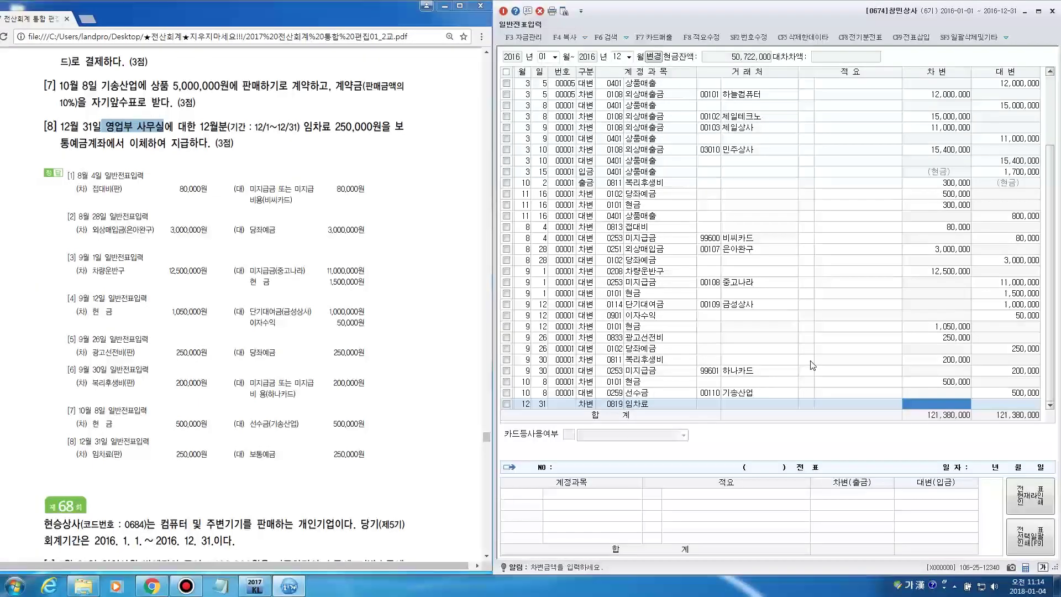
text(2500000)
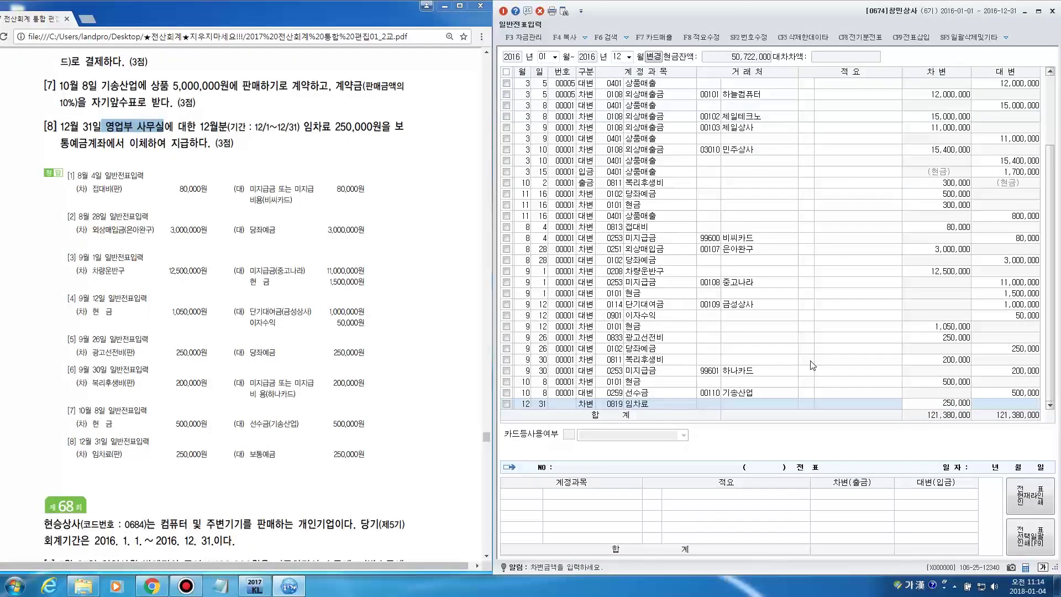
key(Return)
Step: Add a 대변 line for December 31 with account 0103 보통예금, no counterparty or memo, and 250,000 credit
text(3)
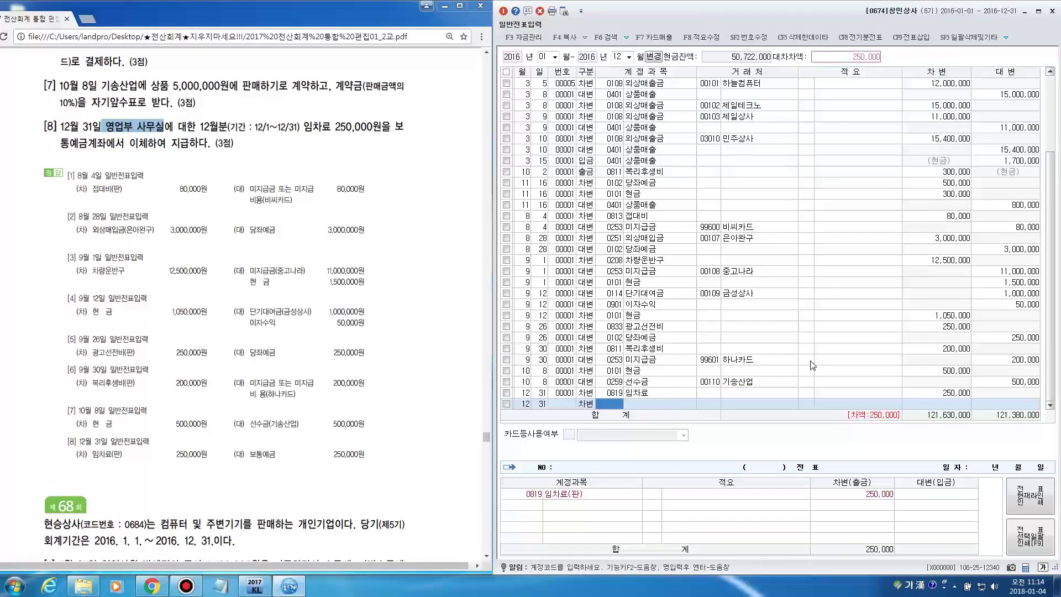
key(Left)
text(4)
key(F2)
text(보통)
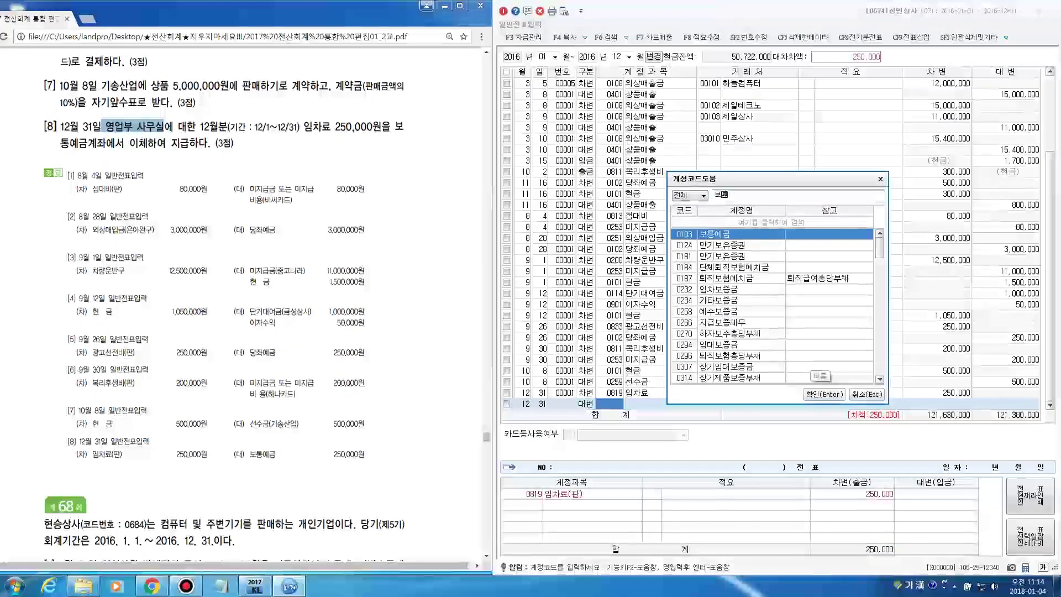
key(Return)
key(Return)
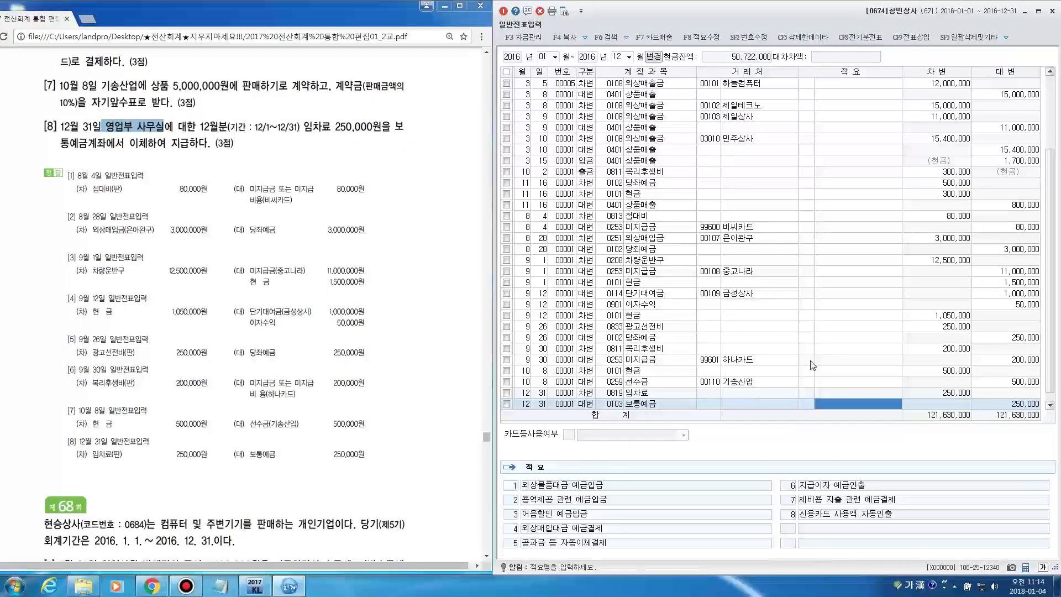
key(Return)
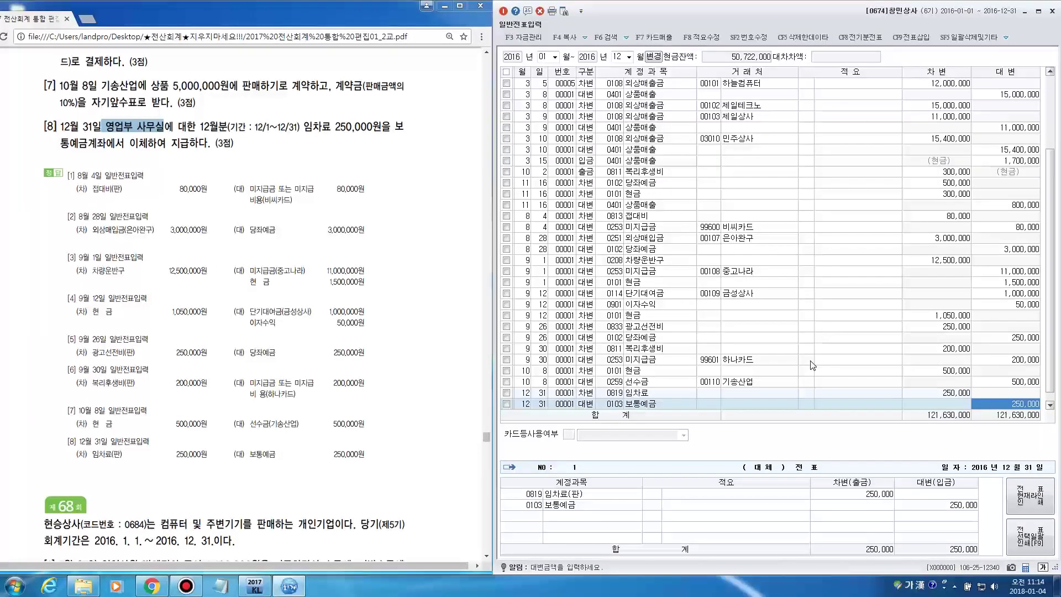
key(Return)
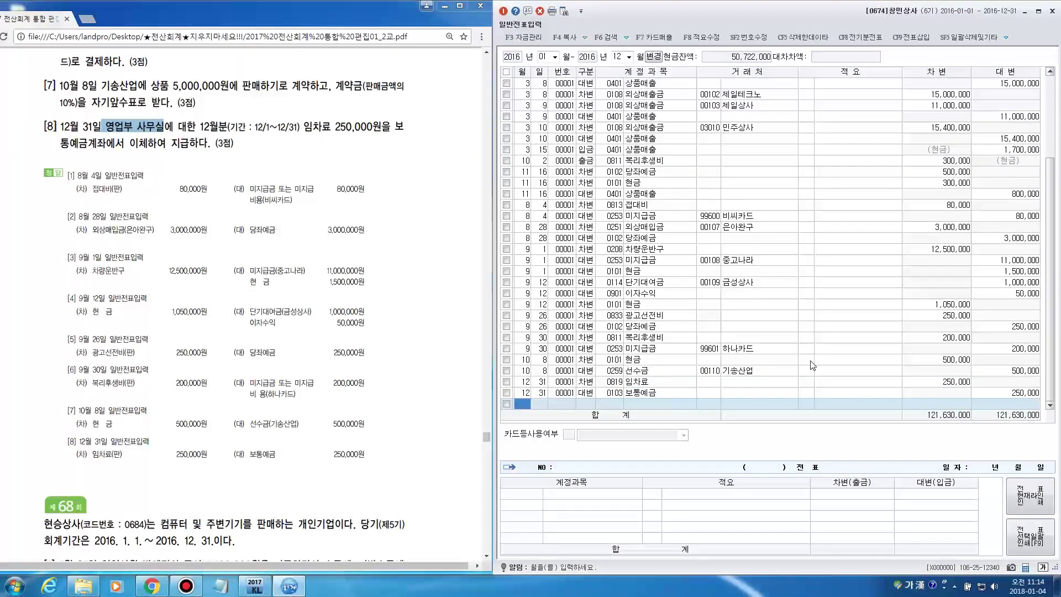
Step: Review the 제67회 exercises in the PDF from [1] onward, including the credit card sales slip
click(383, 161)
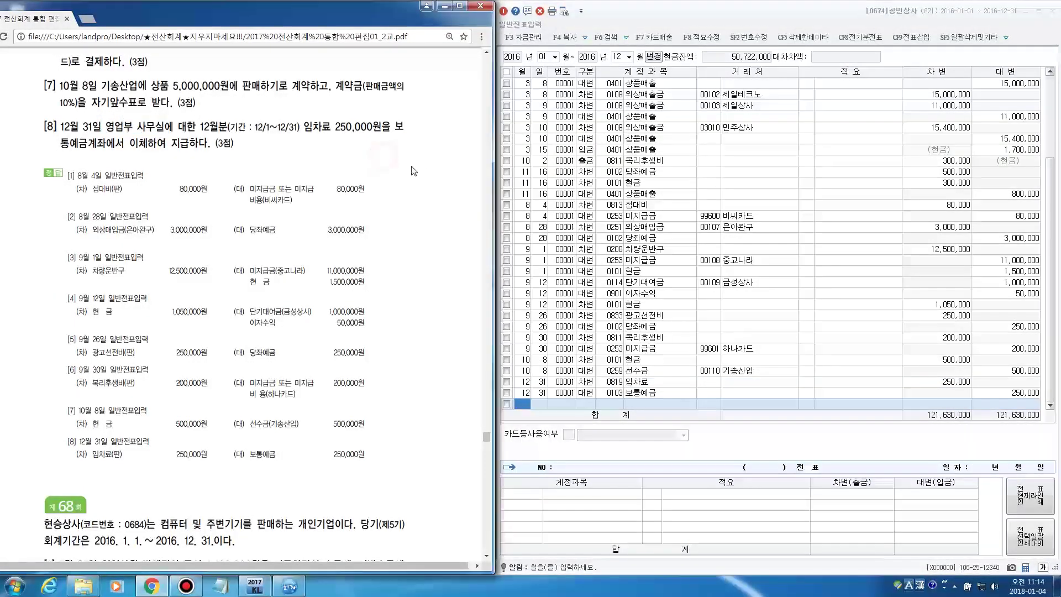
scroll(397, 271, up, 20)
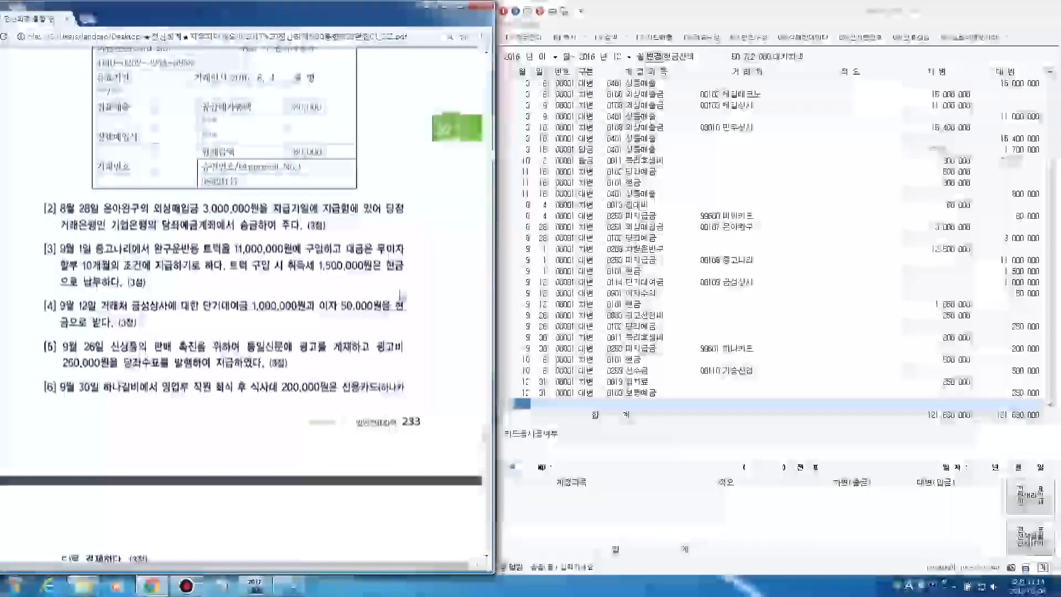
scroll(398, 294, up, 3)
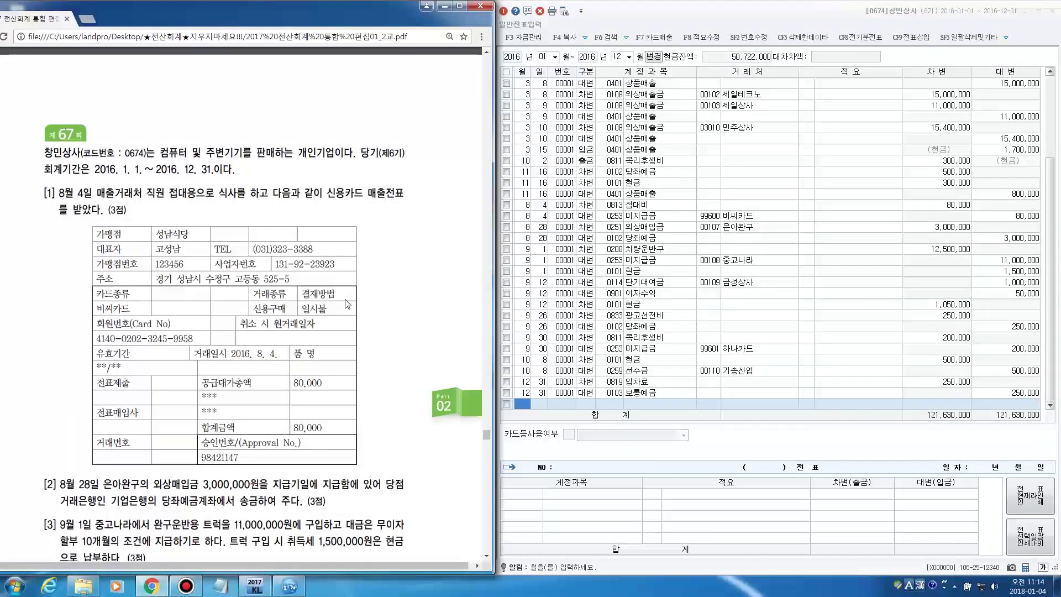
scroll(347, 303, down, 1)
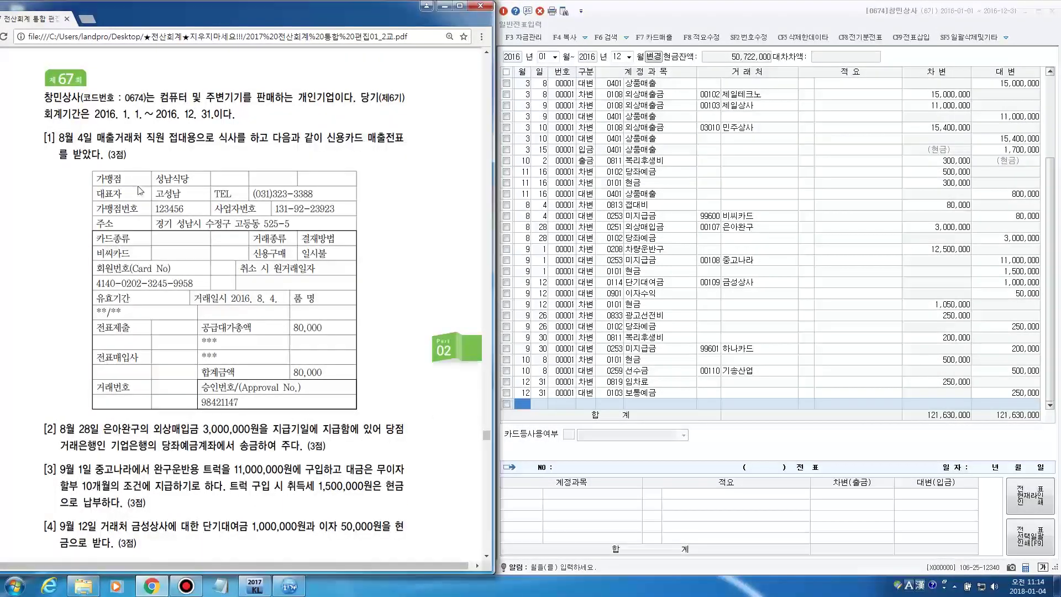
drag(327, 138, 404, 139)
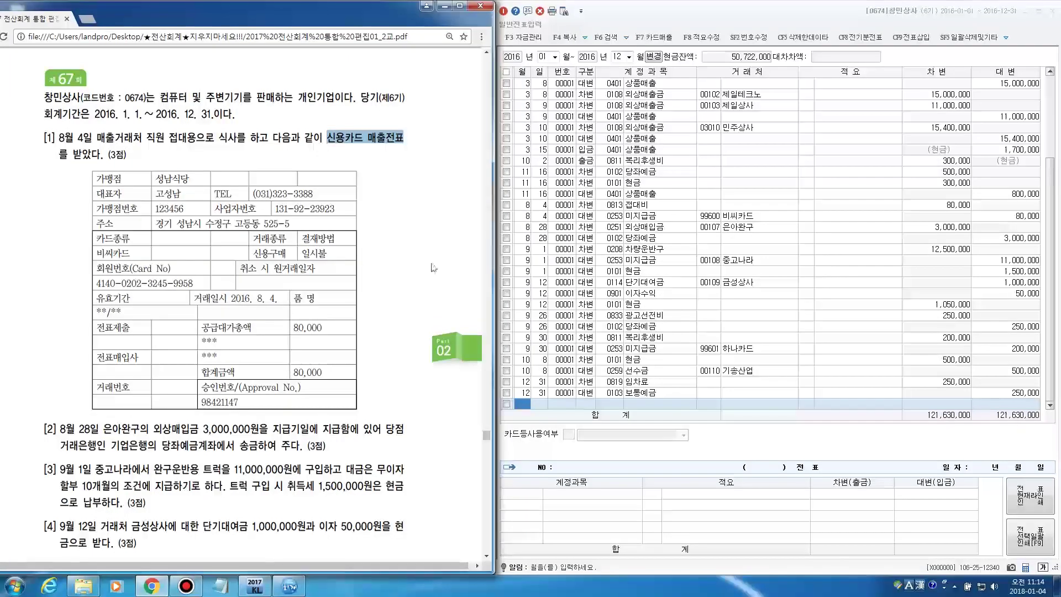
scroll(421, 279, down, 3)
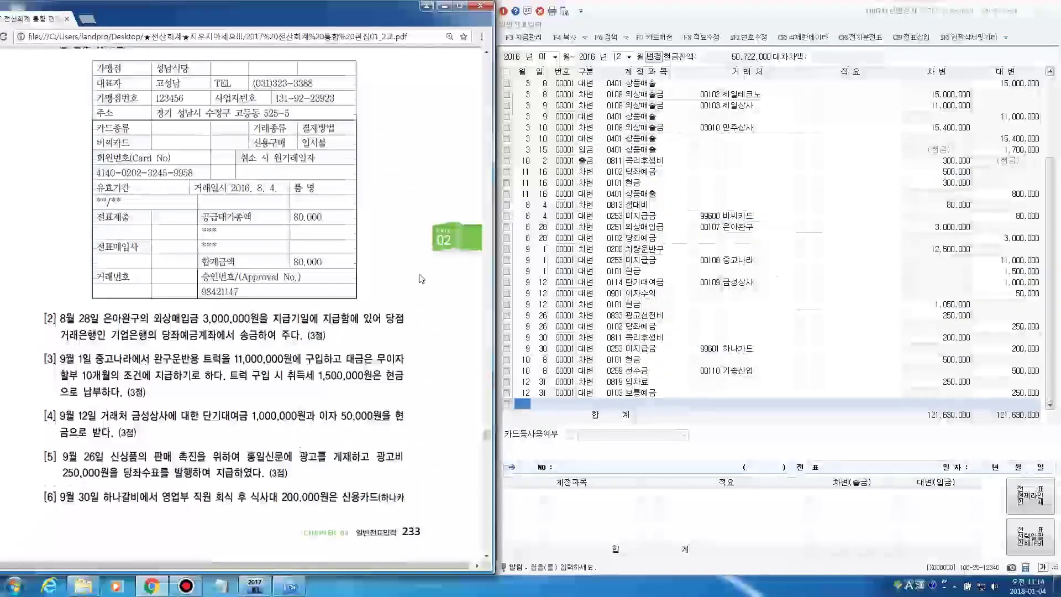
scroll(422, 279, down, 3)
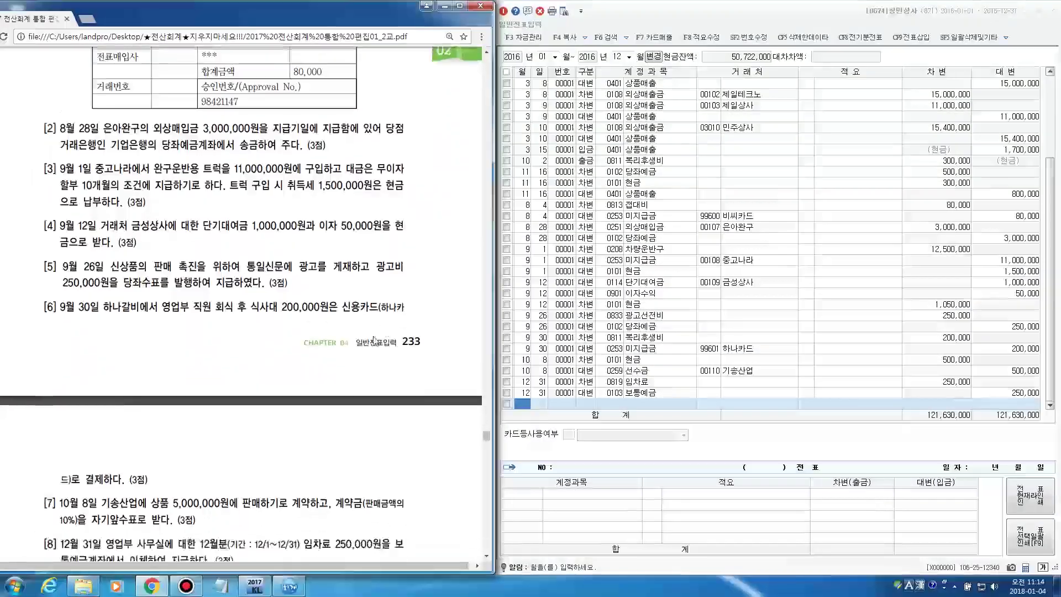
Step: Check the credit card issuer named in exercise [6] and the merchant and card type on exercise [1]'s sales slip
double_click(352, 279)
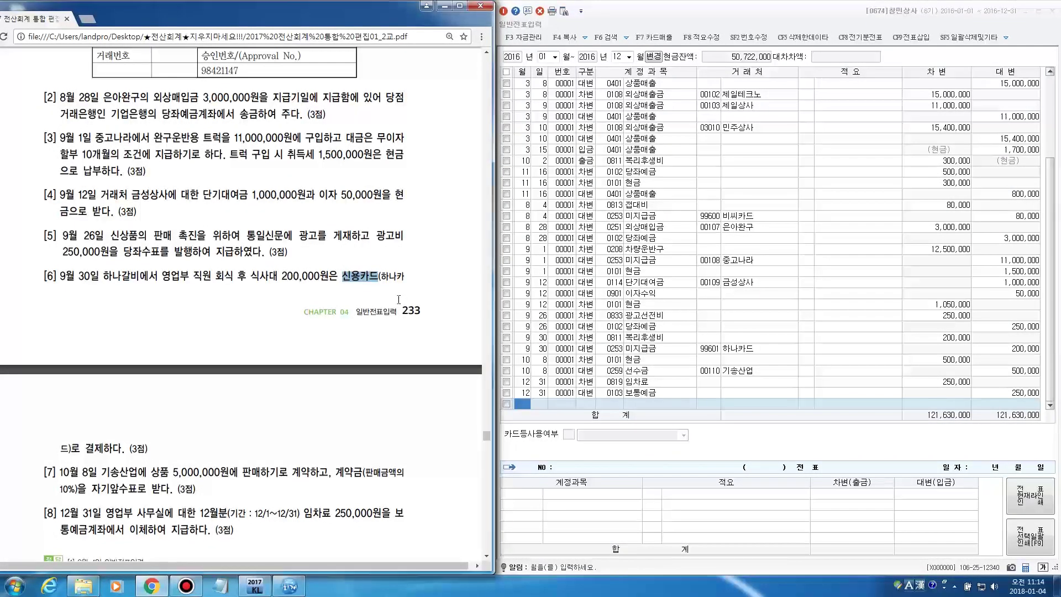
drag(380, 275, 404, 275)
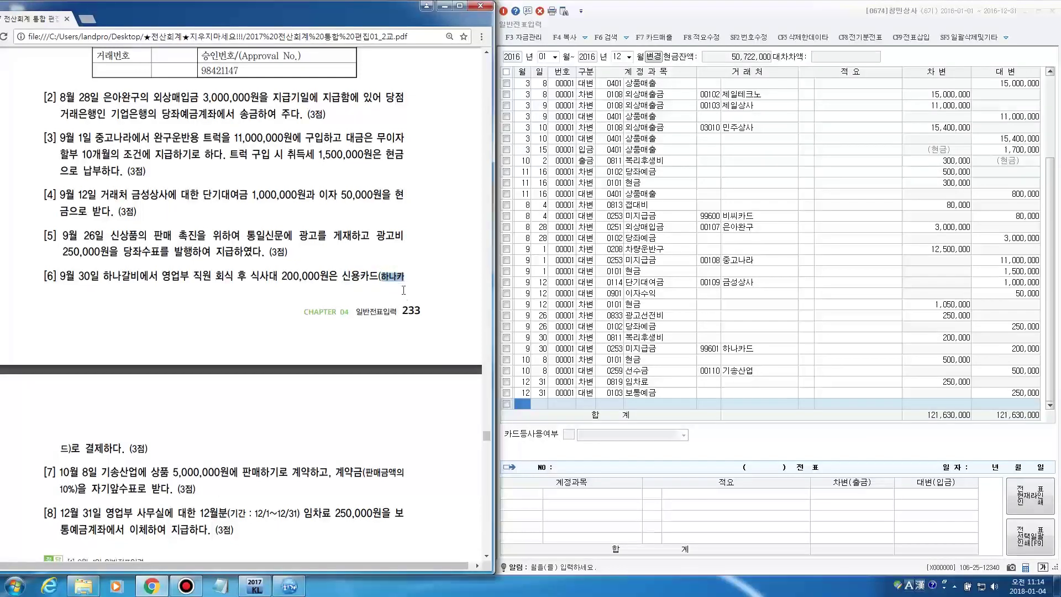
scroll(403, 298, up, 2)
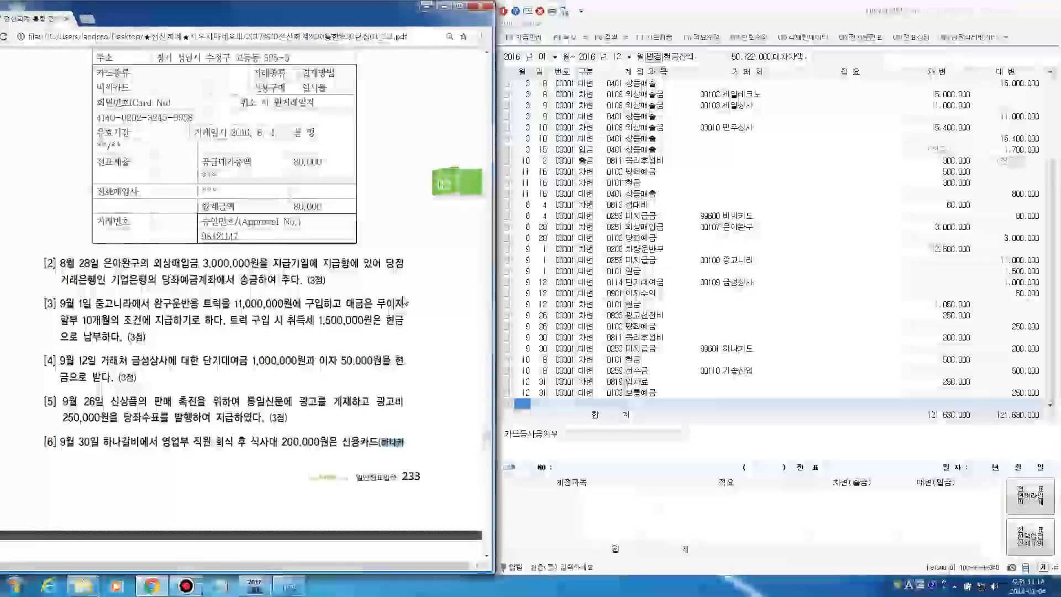
scroll(139, 128, up, 2)
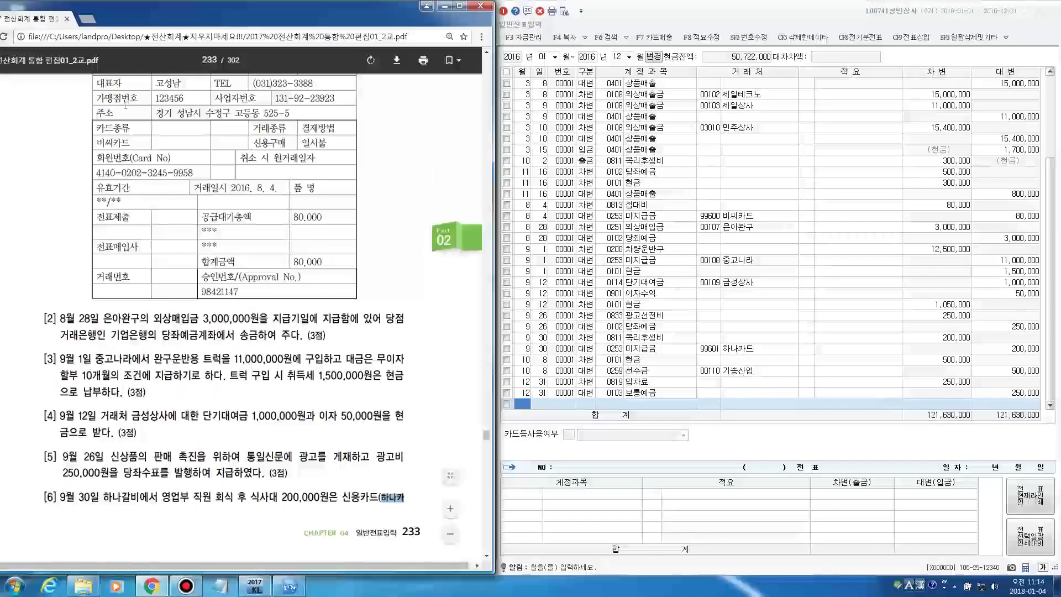
scroll(144, 124, up, 1)
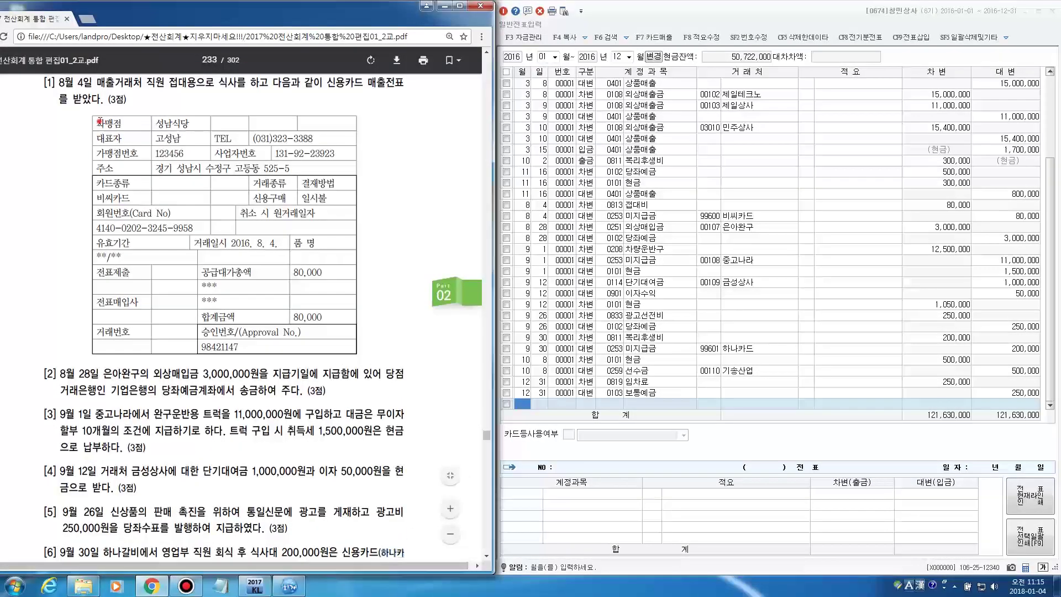
drag(95, 123, 125, 122)
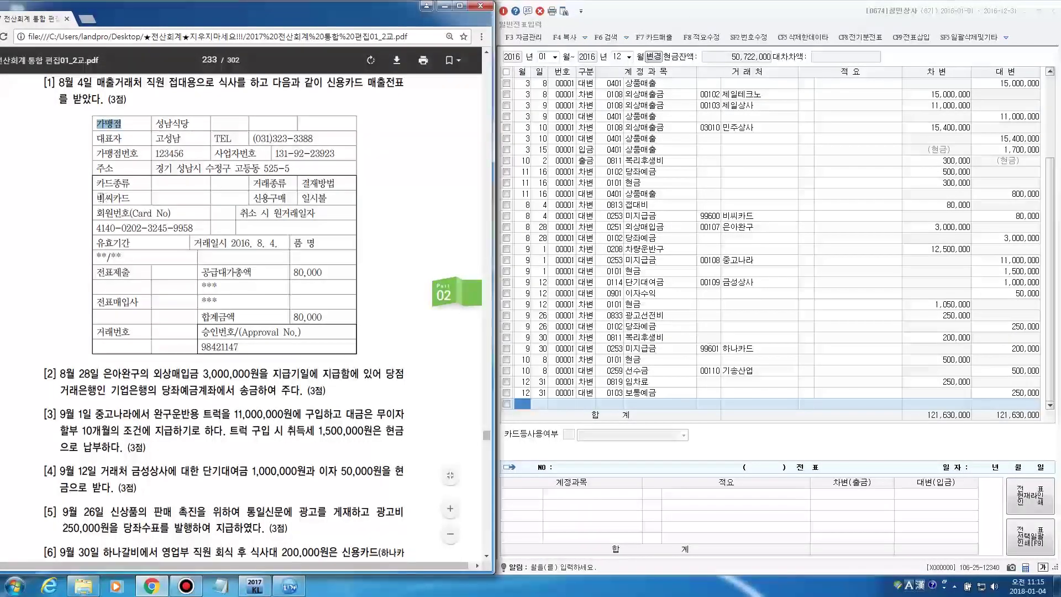
drag(95, 198, 143, 200)
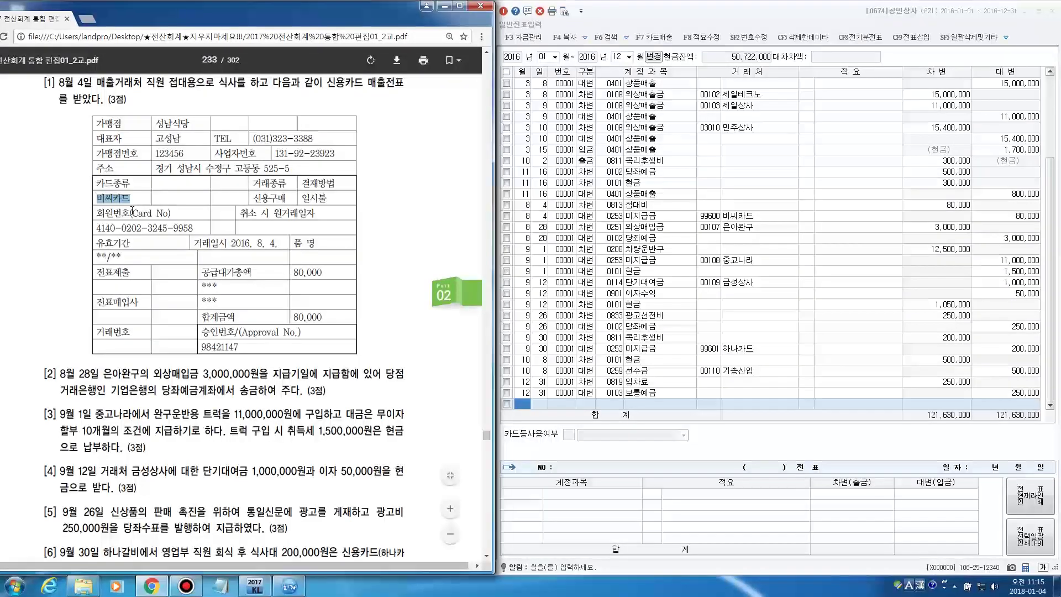
Step: Review the installment terms and seller 중고나라 in exercise [3], and the 당좌수표 payment wording in exercise [5]
scroll(132, 210, down, 1)
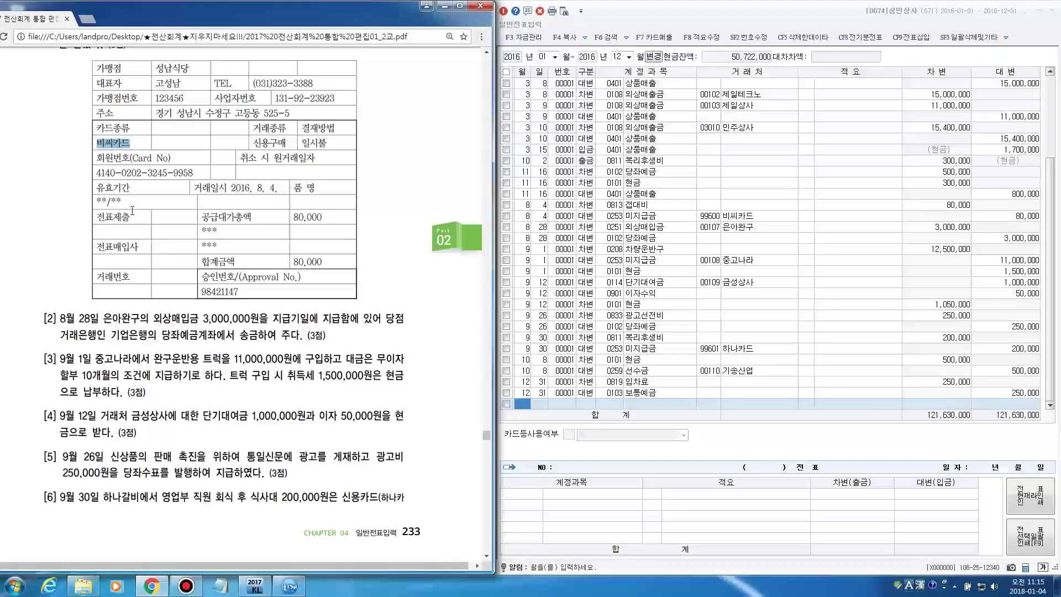
scroll(208, 383, down, 2)
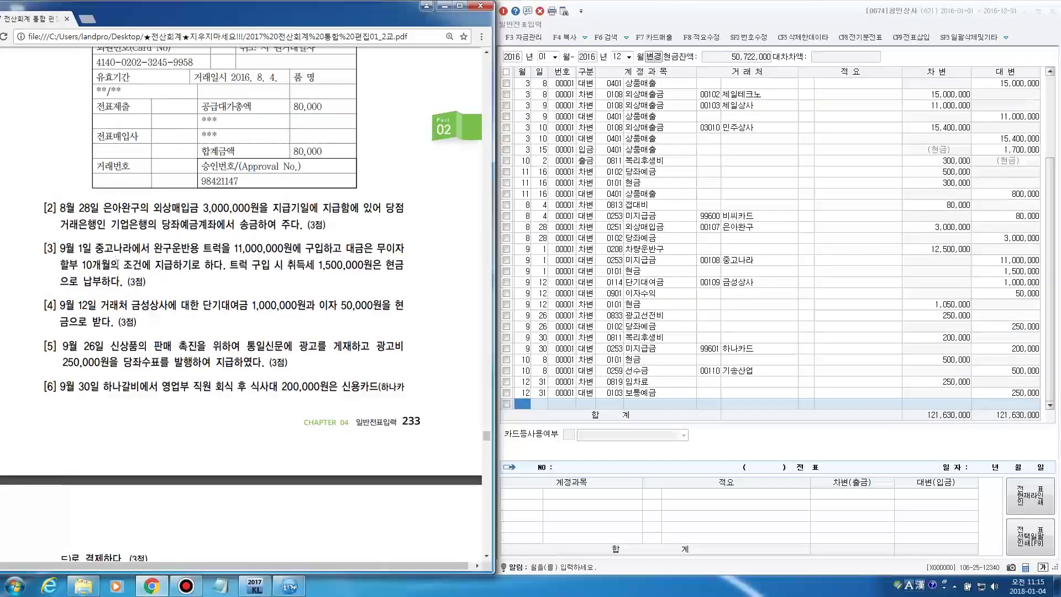
drag(60, 266, 168, 267)
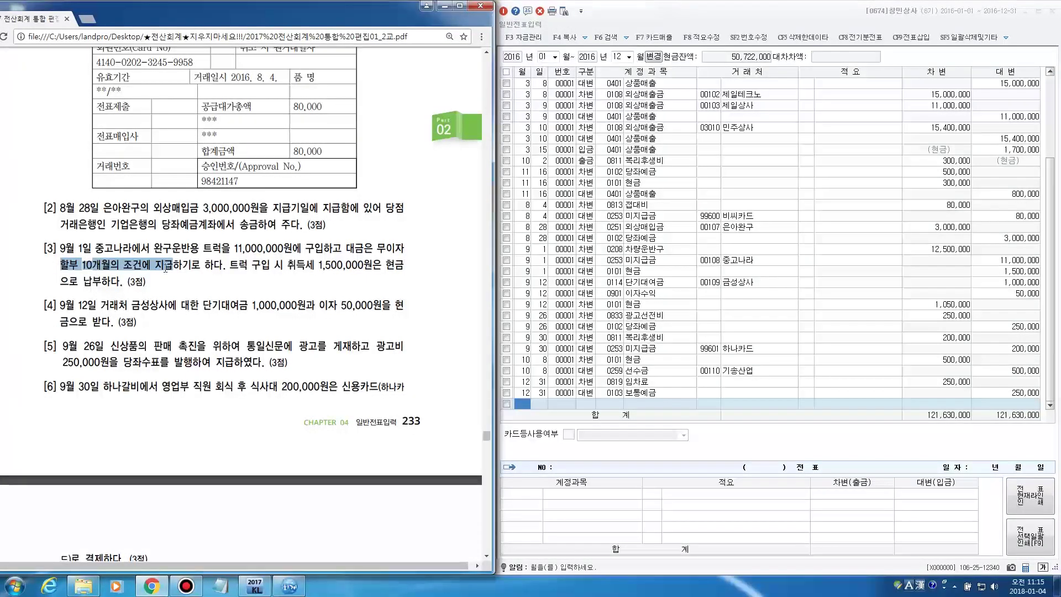
click(97, 248)
drag(92, 248, 132, 248)
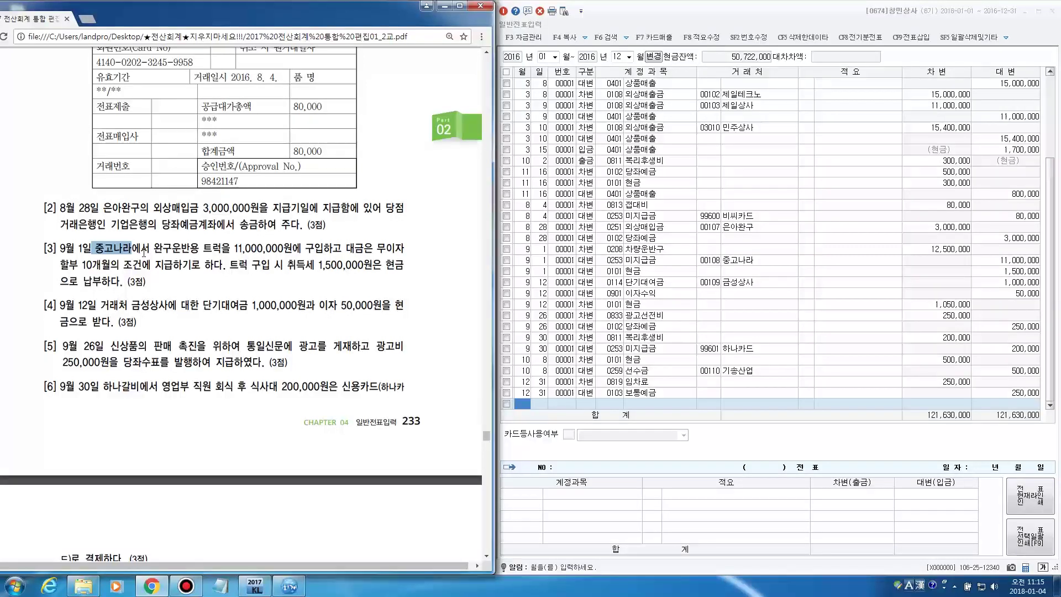
scroll(143, 252, down, 1)
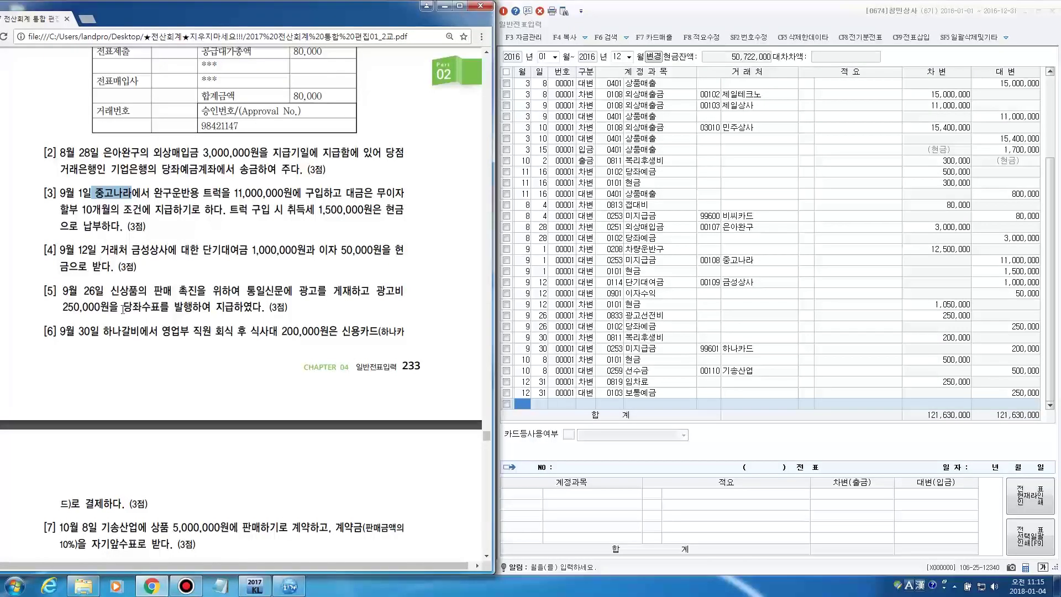
drag(119, 307, 231, 307)
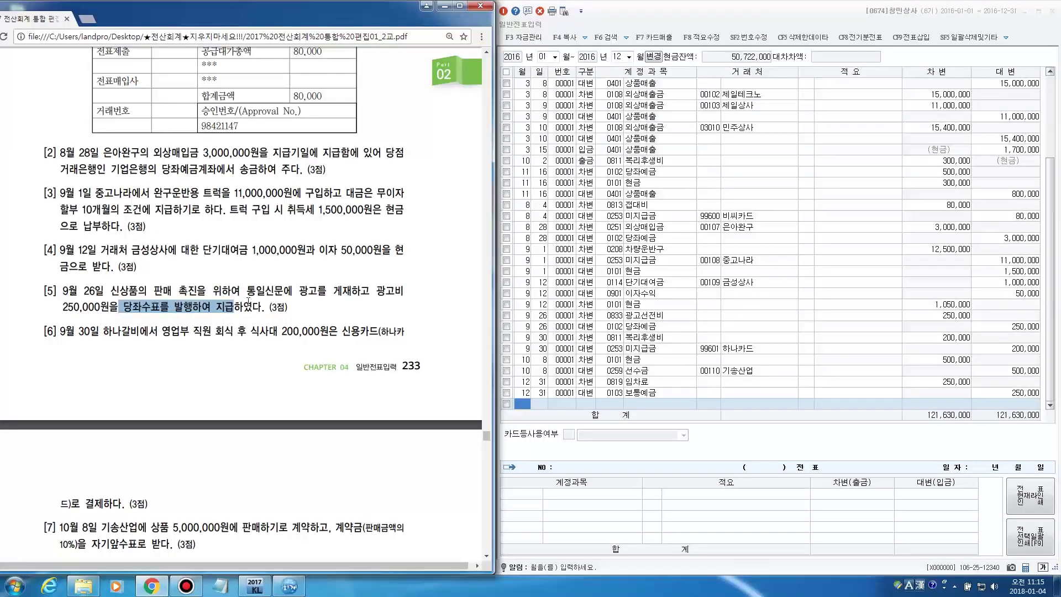
Step: Examine the answer key for exercises [1] to [8] below the questions in the PDF
scroll(249, 302, down, 4)
scroll(248, 301, down, 2)
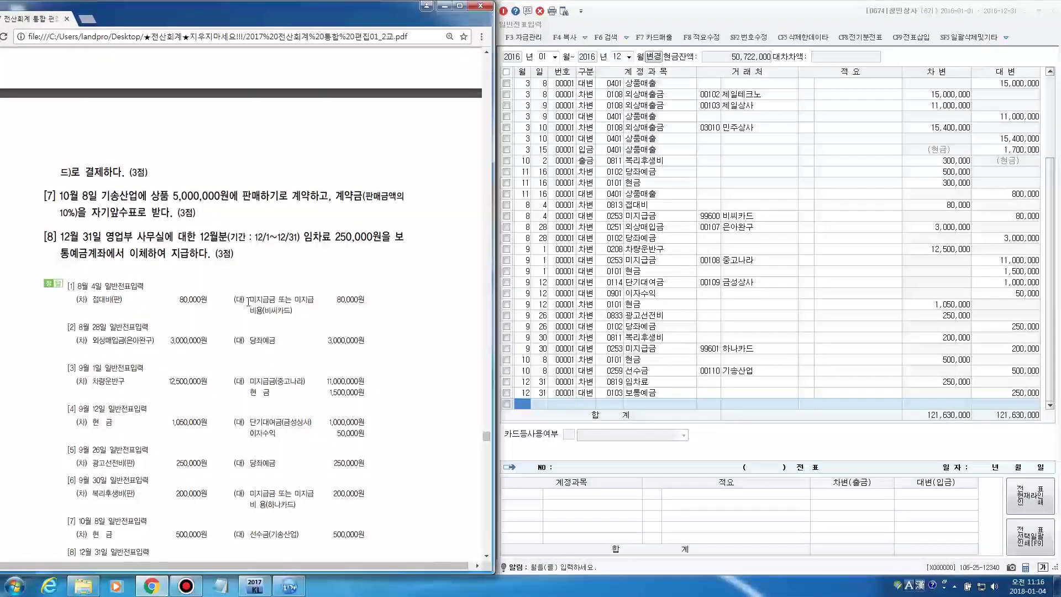
scroll(248, 301, down, 1)
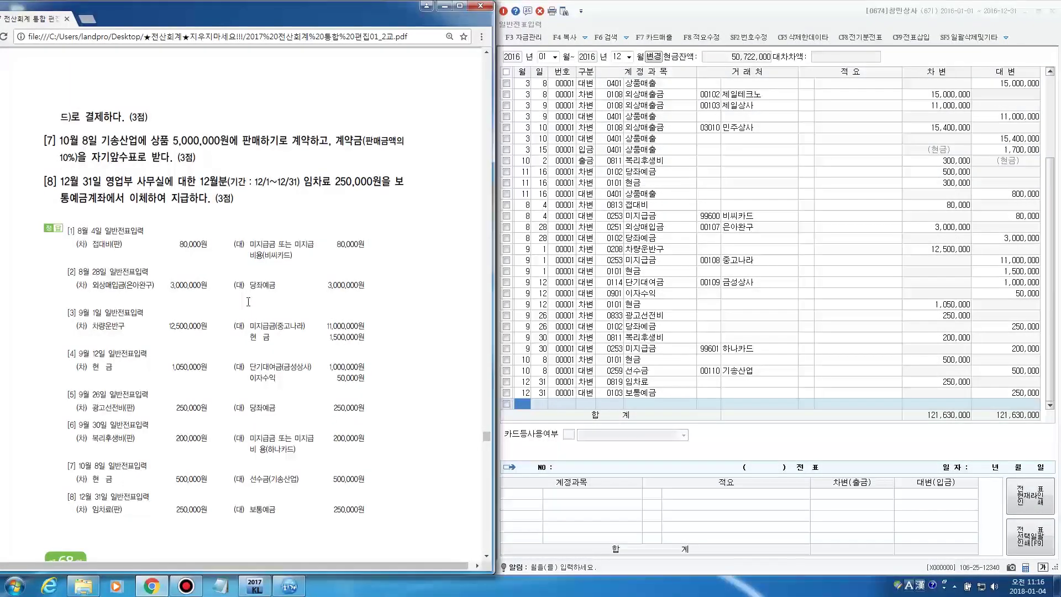